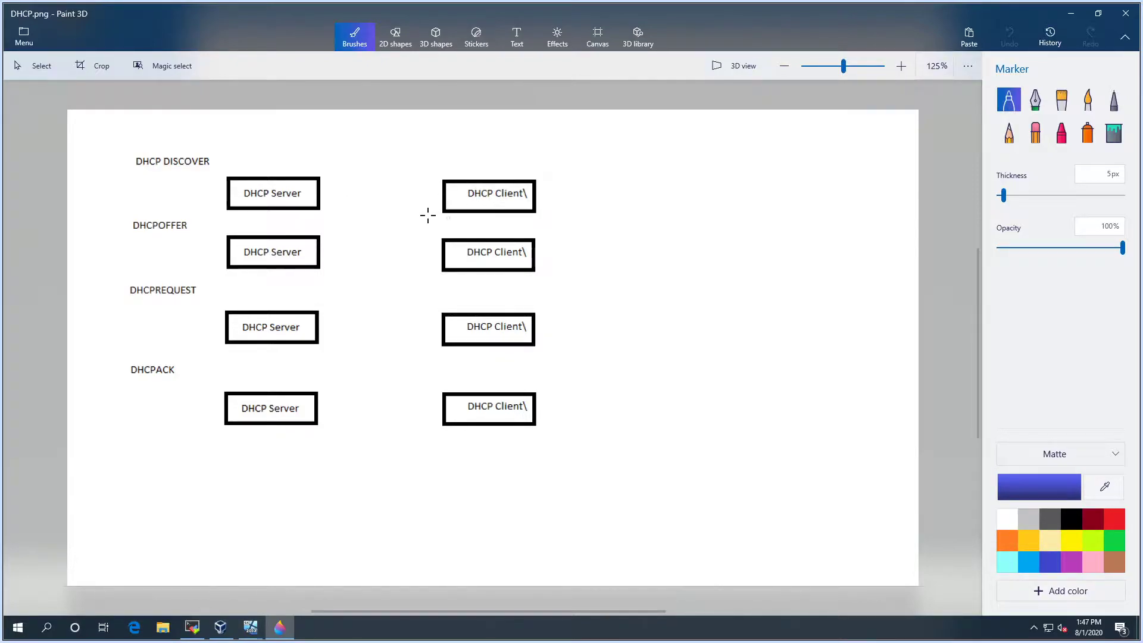
Draw blue marker arrows client-to-server under DHCP DISCOVER and server-to-client under DHCPOFFER
mouse_move(439, 194)
left_mouse_down()
mouse_move(327, 194)
mouse_move(340, 206)
left_mouse_up()
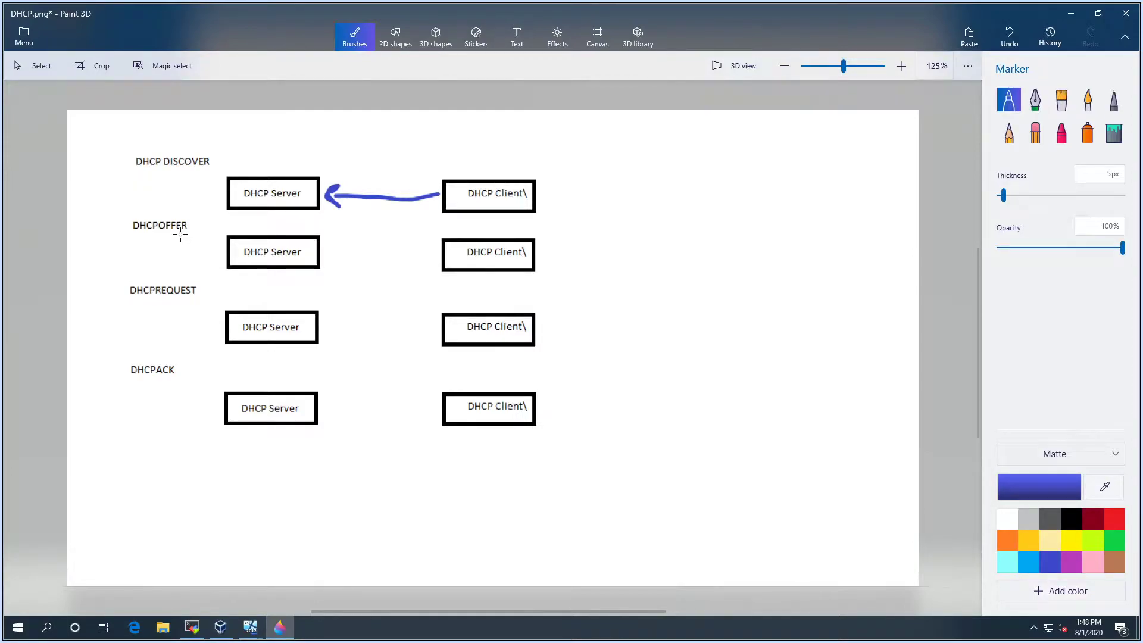
mouse_move(327, 252)
left_mouse_down()
mouse_move(433, 255)
mouse_move(424, 275)
mouse_move(430, 257)
mouse_move(409, 247)
left_mouse_up()
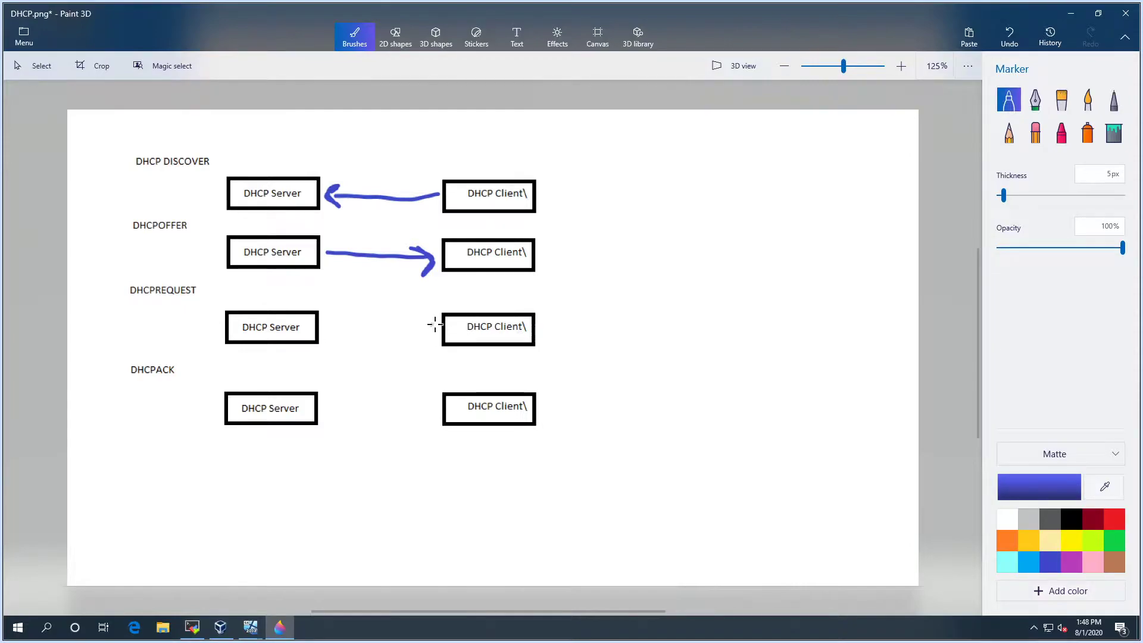
Draw the client-to-server DHCPREQUEST arrow, the server-to-client DHCPACK arrow, and a line beneath it
mouse_move(439, 331)
left_mouse_down()
mouse_move(329, 325)
mouse_move(334, 337)
mouse_move(337, 322)
left_mouse_up()
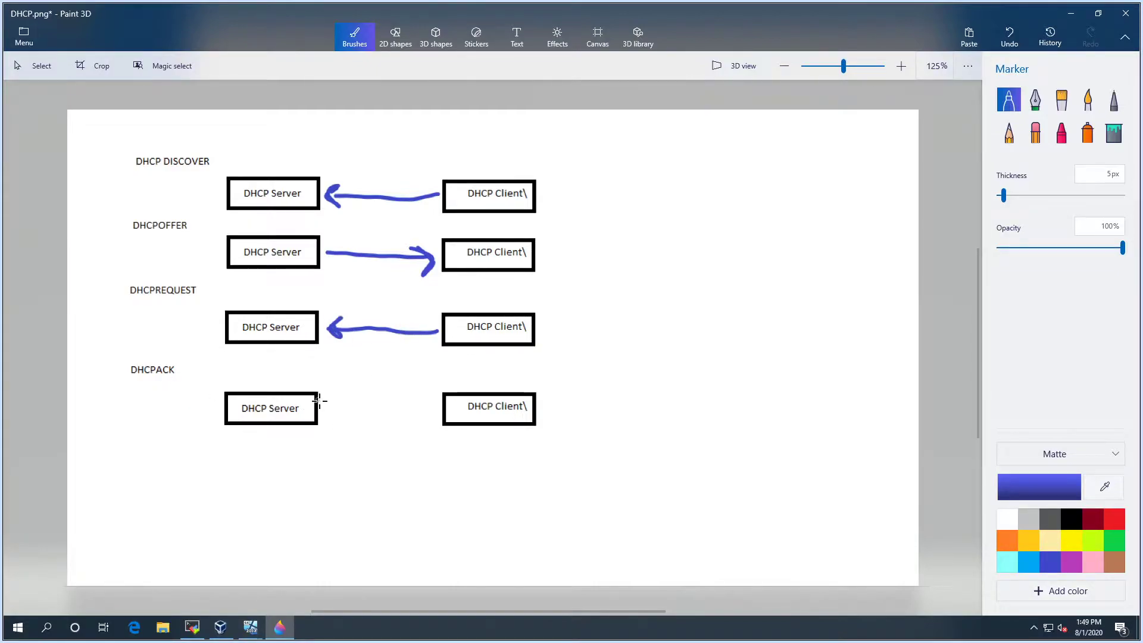
mouse_move(324, 409)
left_mouse_down()
mouse_move(439, 410)
mouse_move(425, 424)
left_mouse_up()
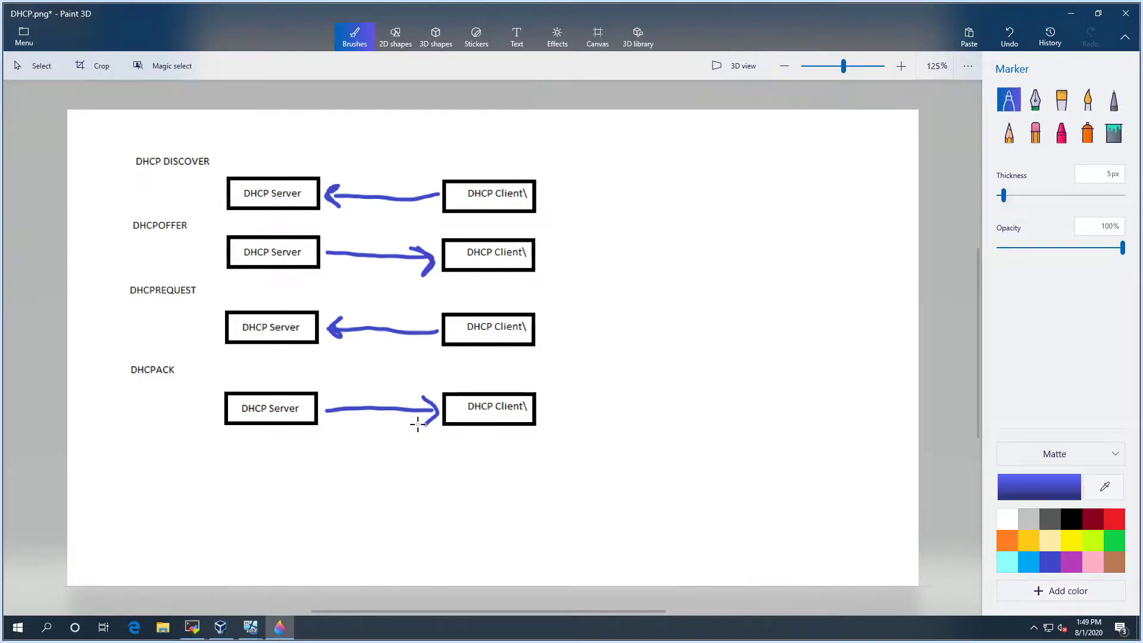
mouse_move(388, 446)
left_mouse_down()
mouse_move(546, 442)
mouse_move(551, 401)
mouse_move(566, 407)
left_mouse_up()
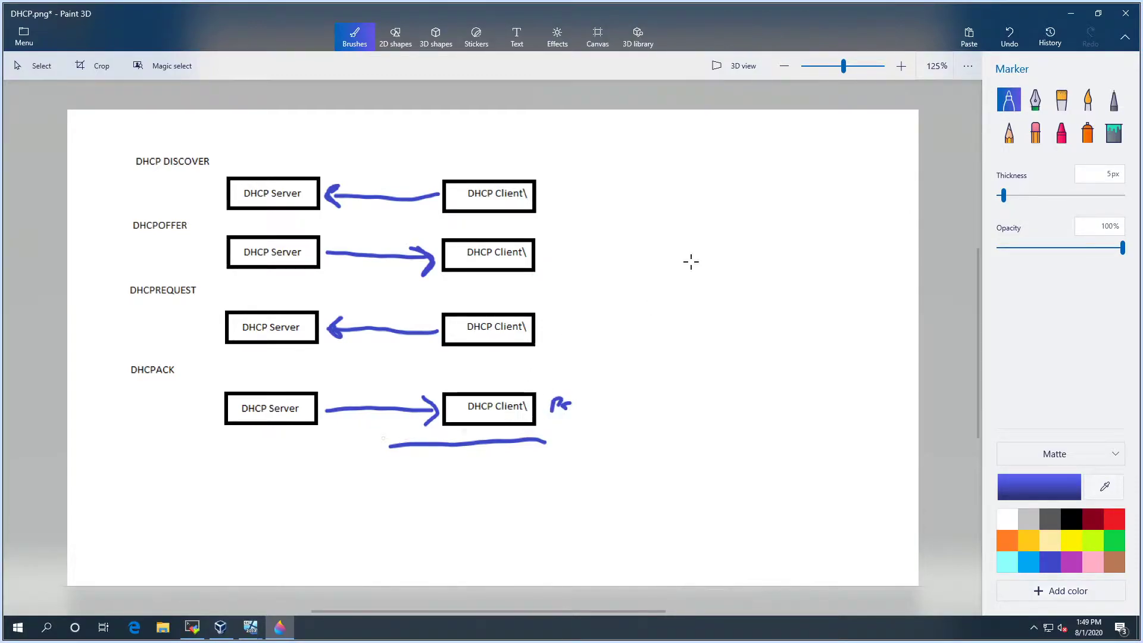
Minimize Paint 3D and bring up the Vbox2012_1 and Vbox2012_2 virtual machine windows
left_click(1067, 13)
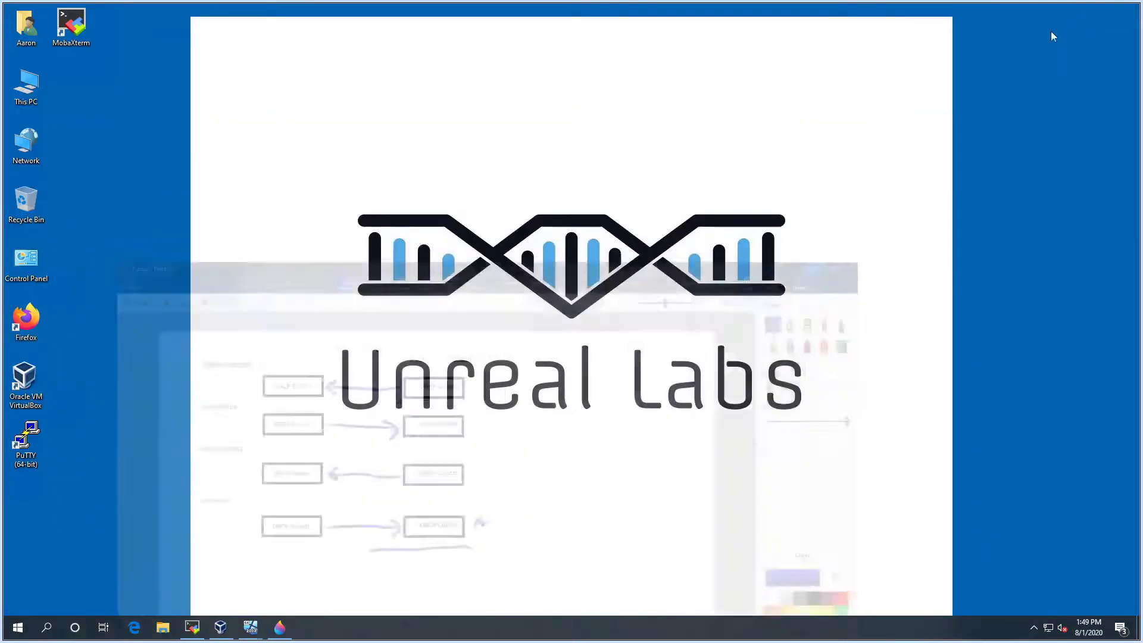
mouse_move(250, 627)
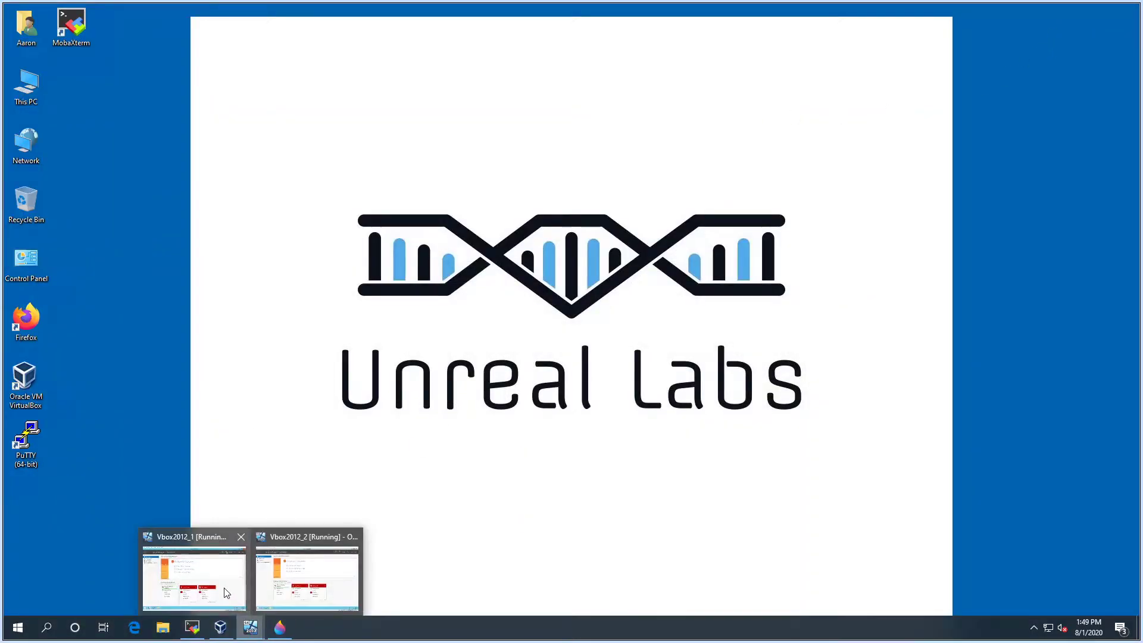
left_click(210, 568)
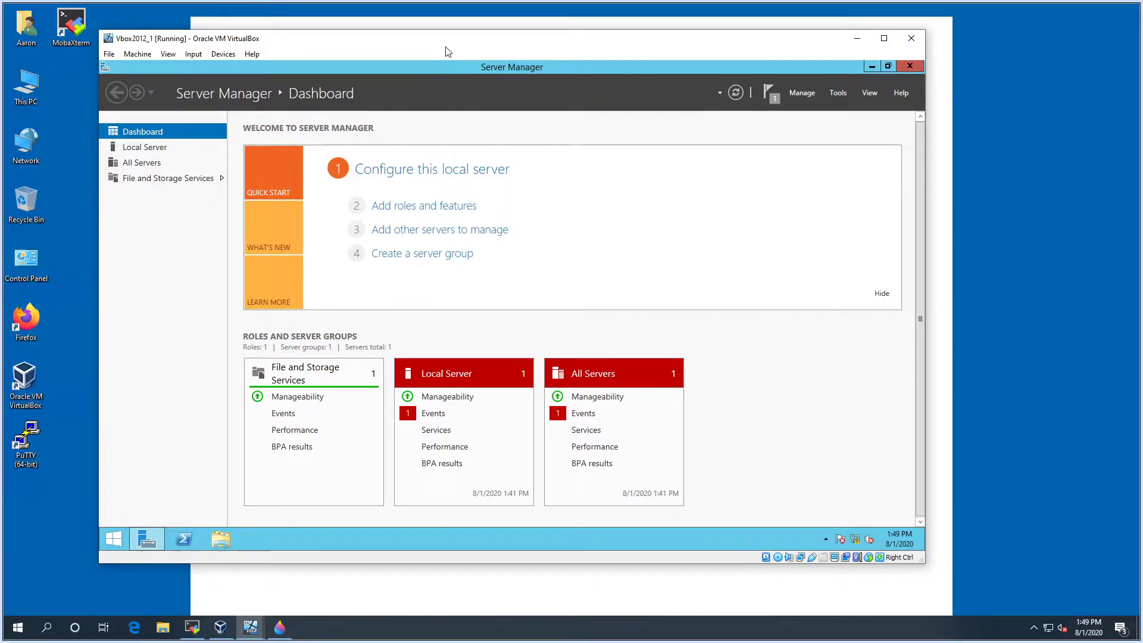
mouse_move(268, 619)
left_click(306, 581)
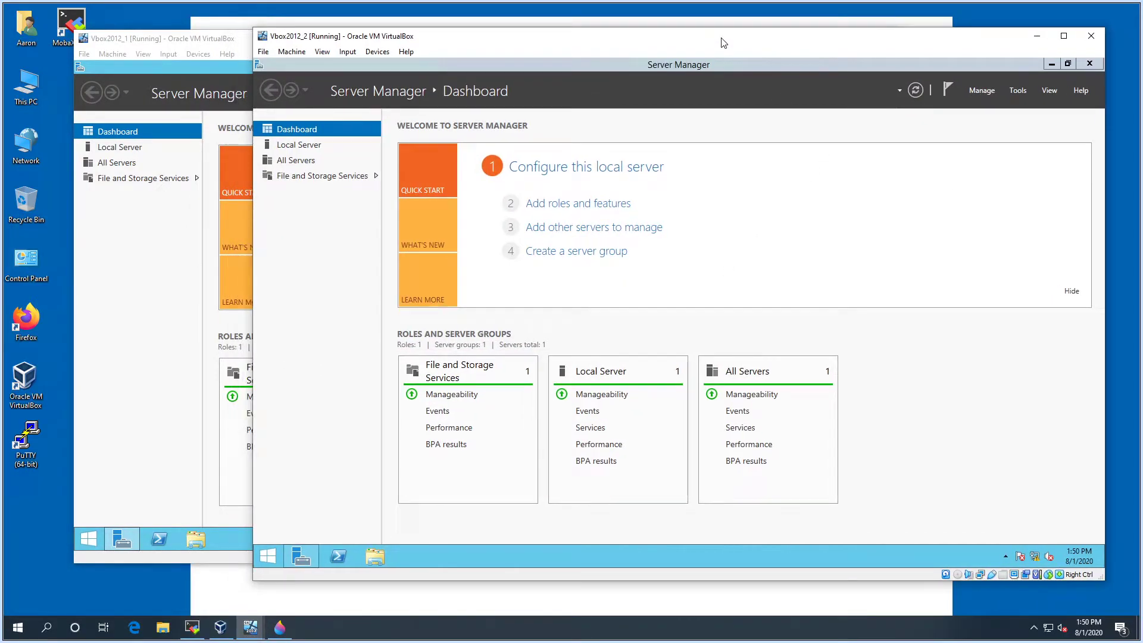
left_click(1036, 36)
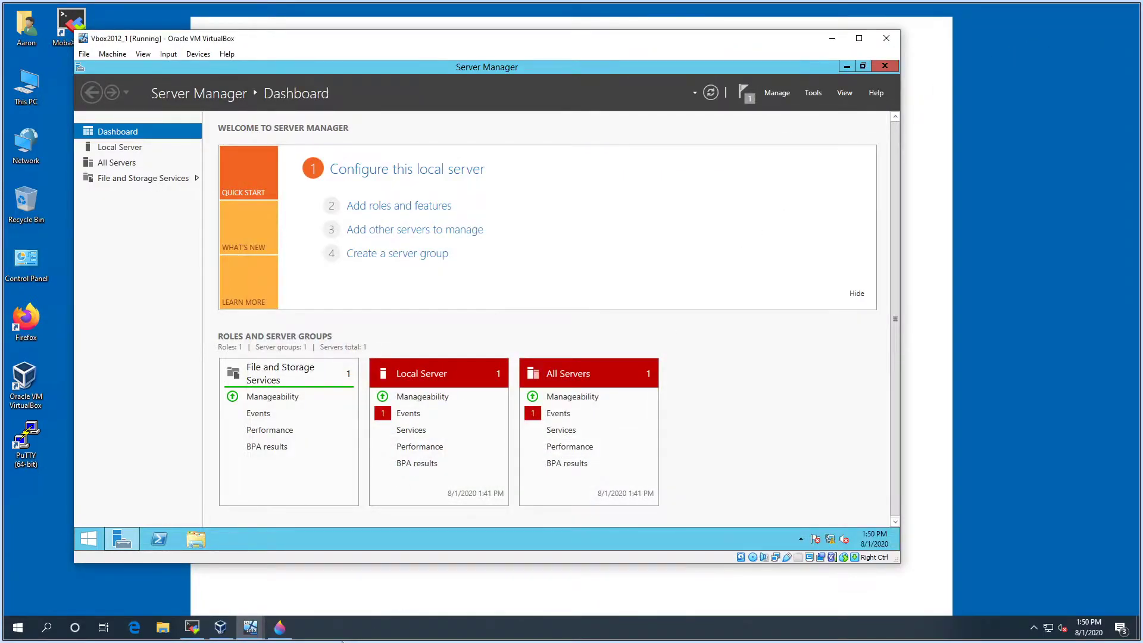
mouse_move(250, 627)
left_click(334, 576)
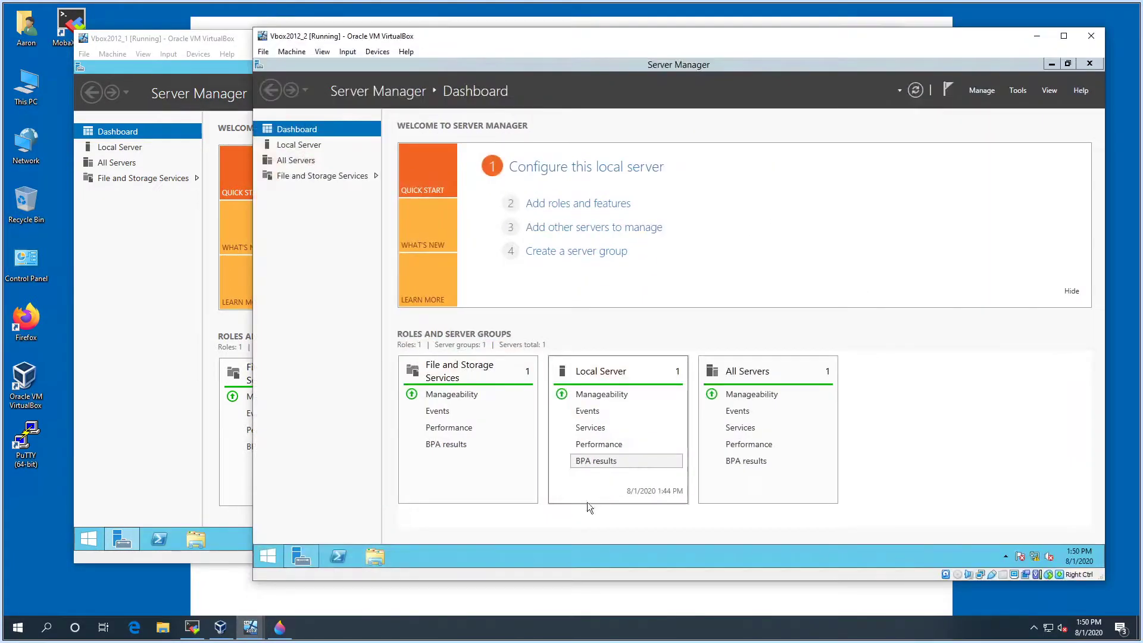
Run ipconfig in PowerShell on Vbox2012_2, showing 169.254.148.16, then minimize that VM
left_click(337, 557)
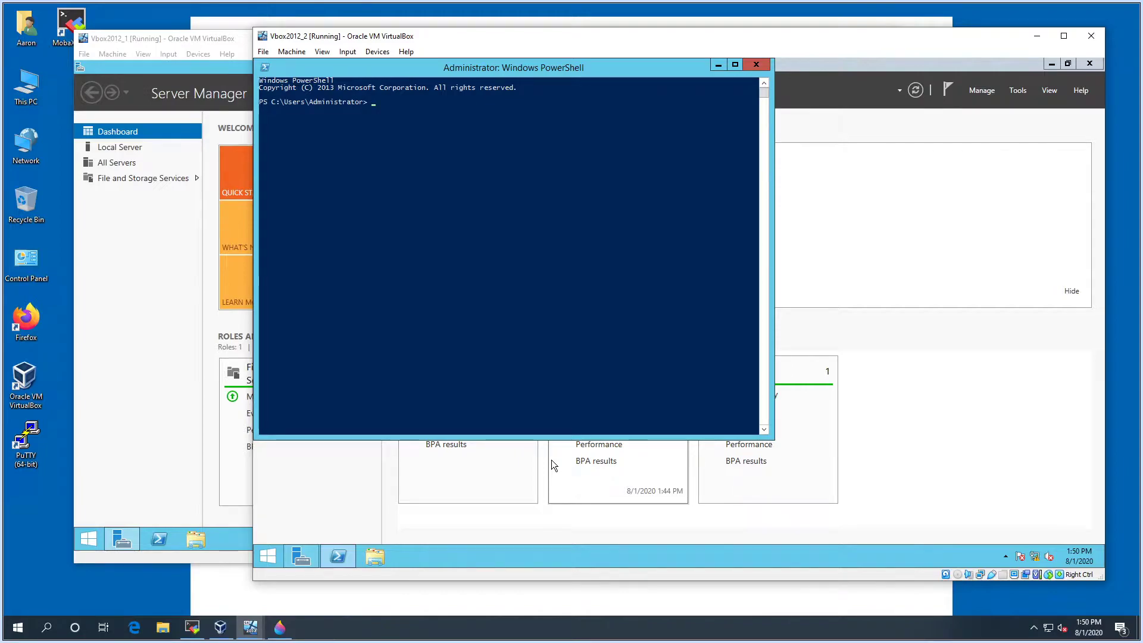
type("ipconfig")
key("Return")
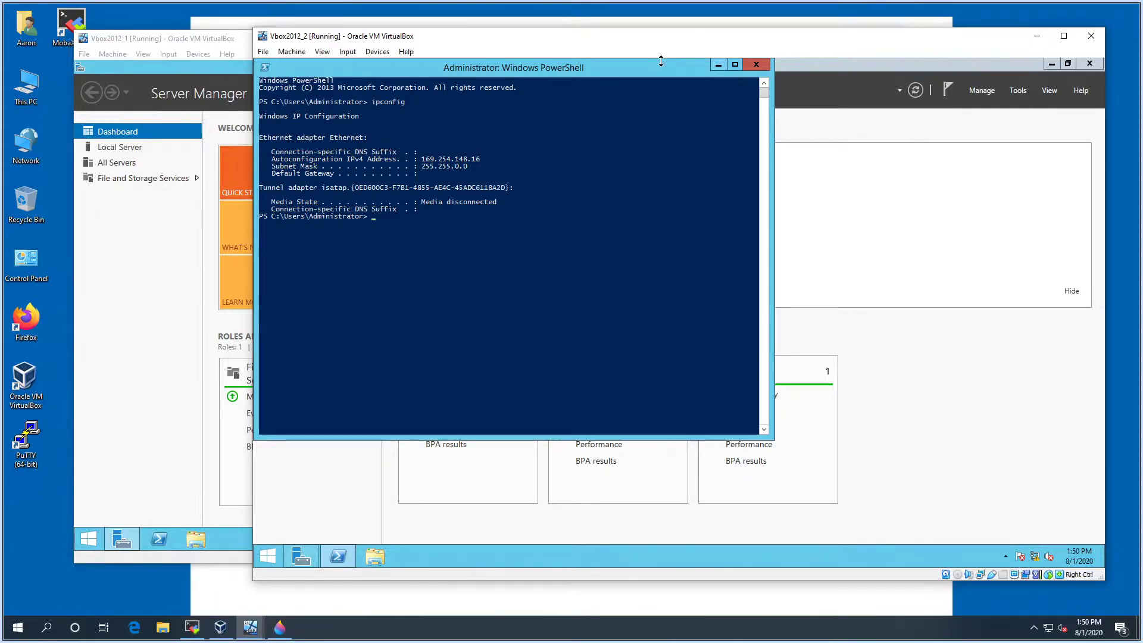
left_click_drag(671, 70, 742, 89)
left_click(1037, 36)
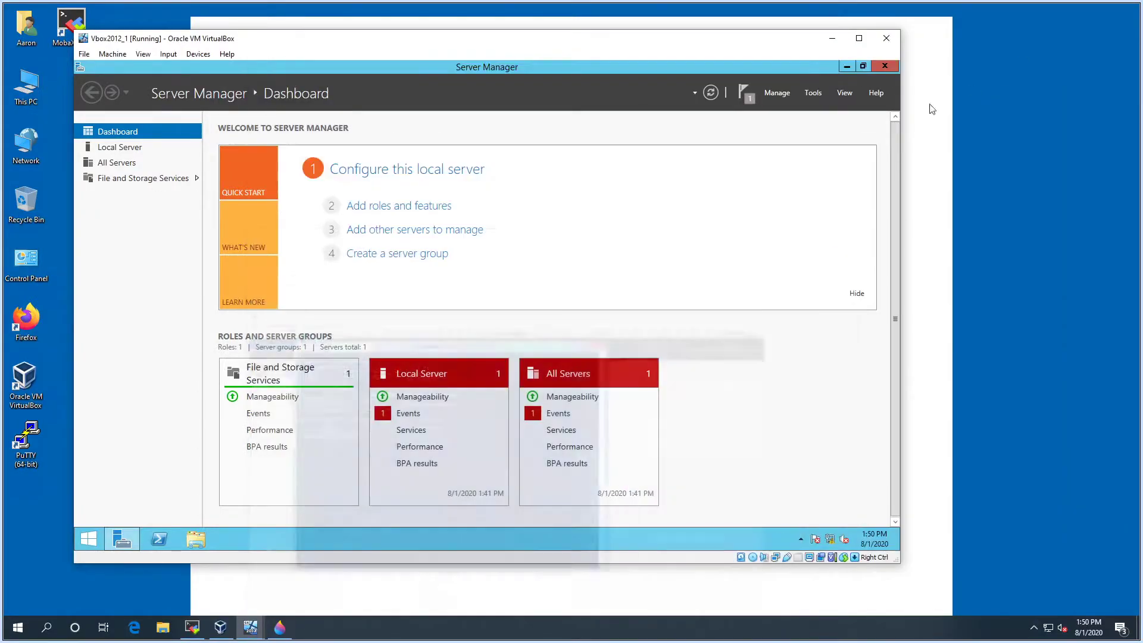
Step through the Add Roles and Features wizard pages, close it, and check the notifications flag
left_click(779, 92)
left_click(786, 106)
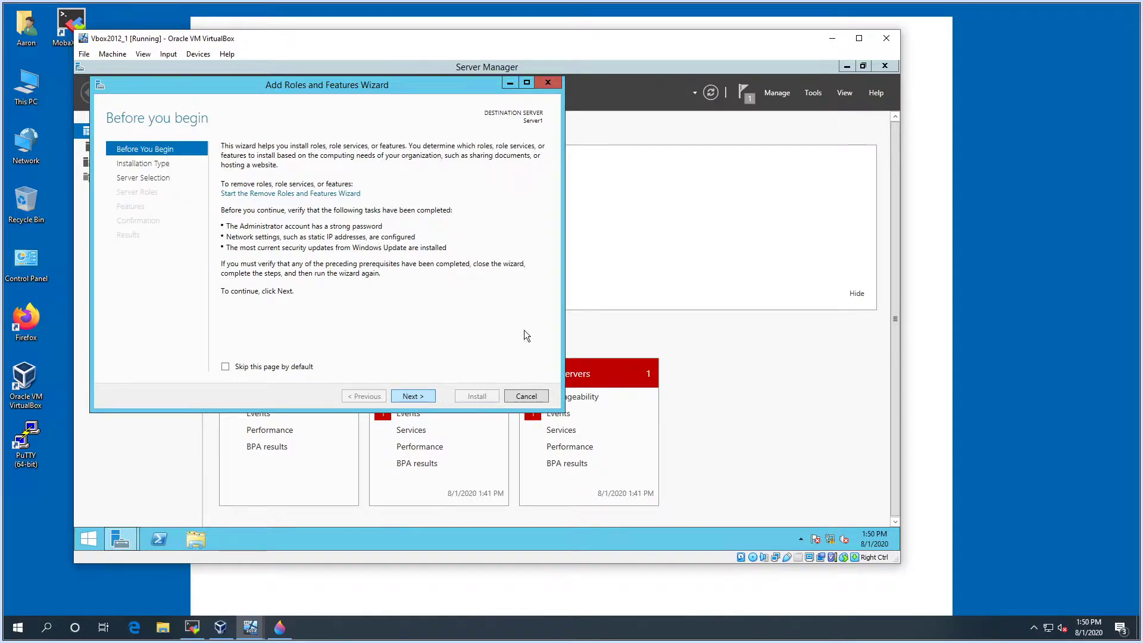
left_click(427, 399)
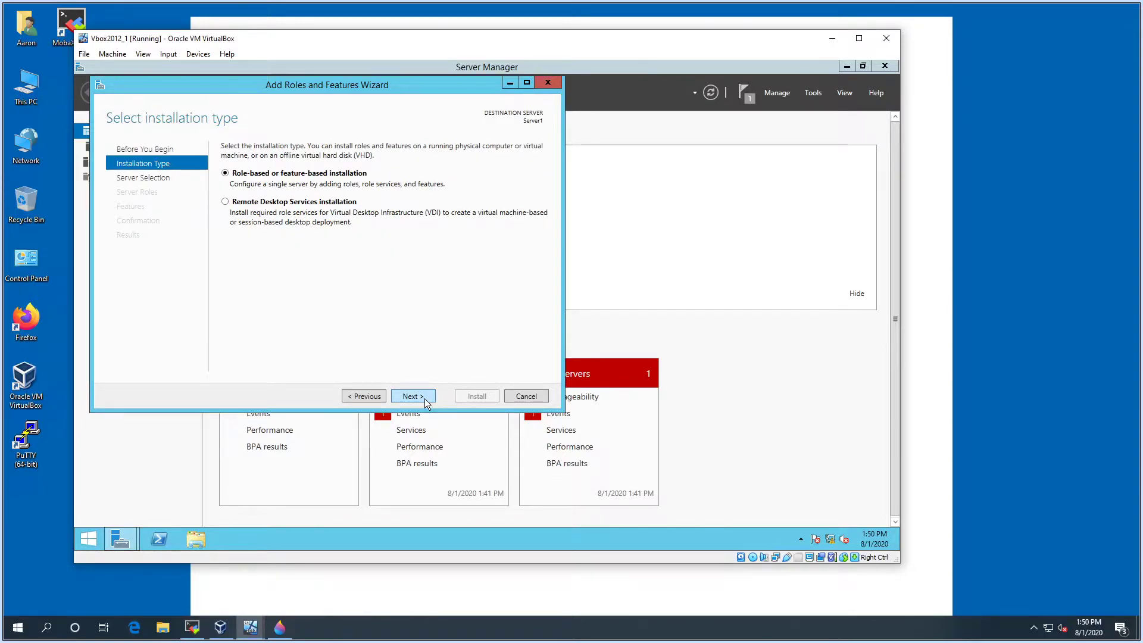
left_click(427, 400)
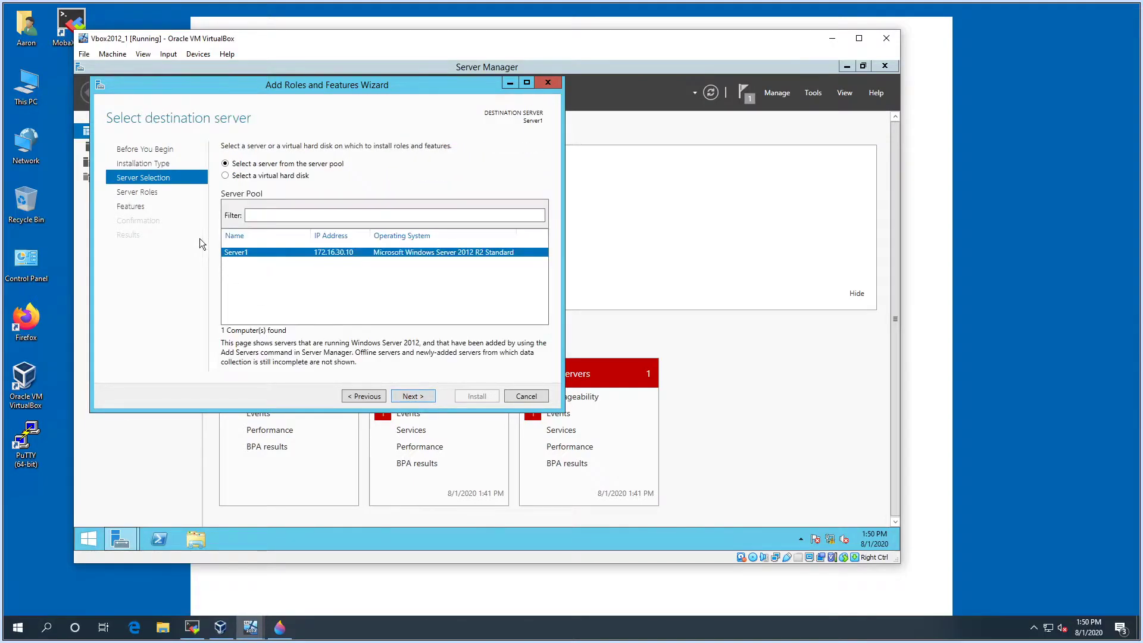
left_click(130, 168)
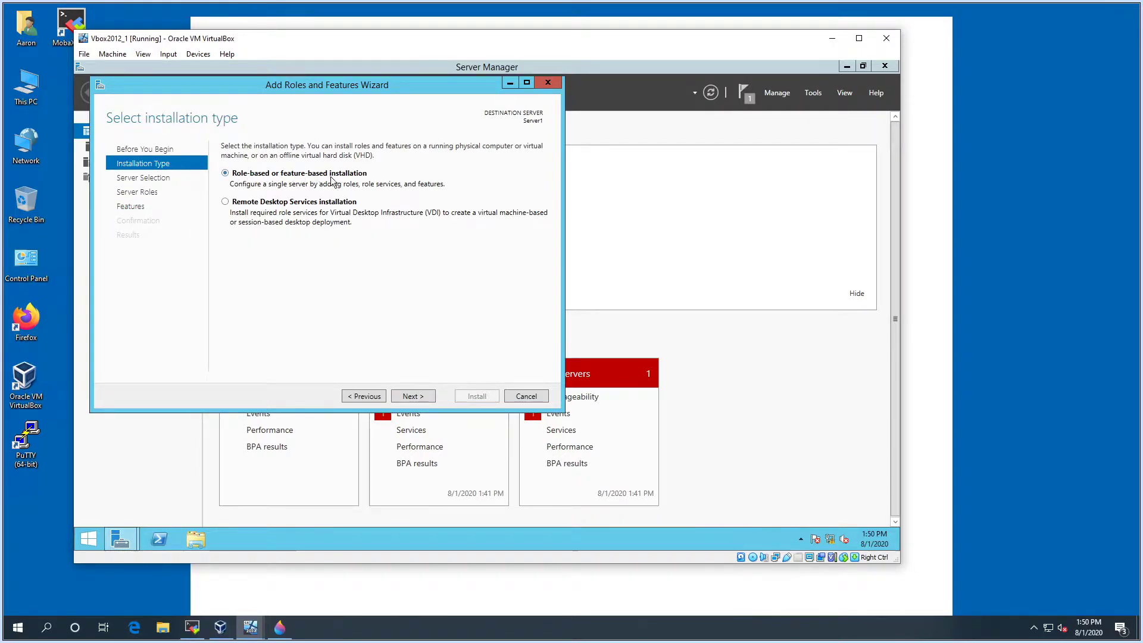
left_click(143, 178)
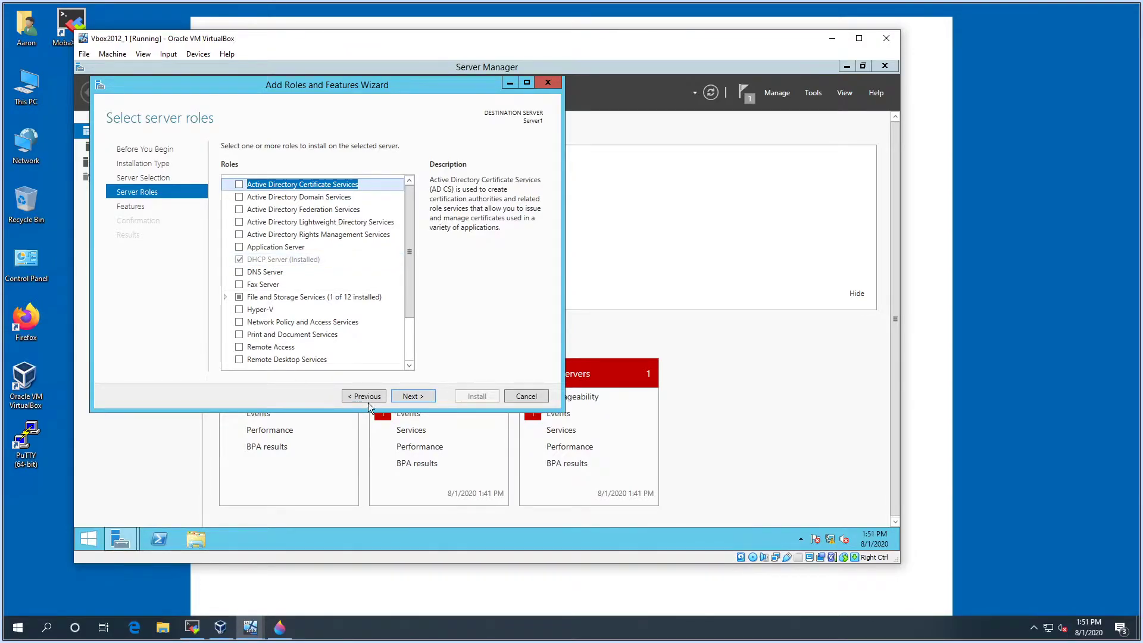
left_click(411, 397)
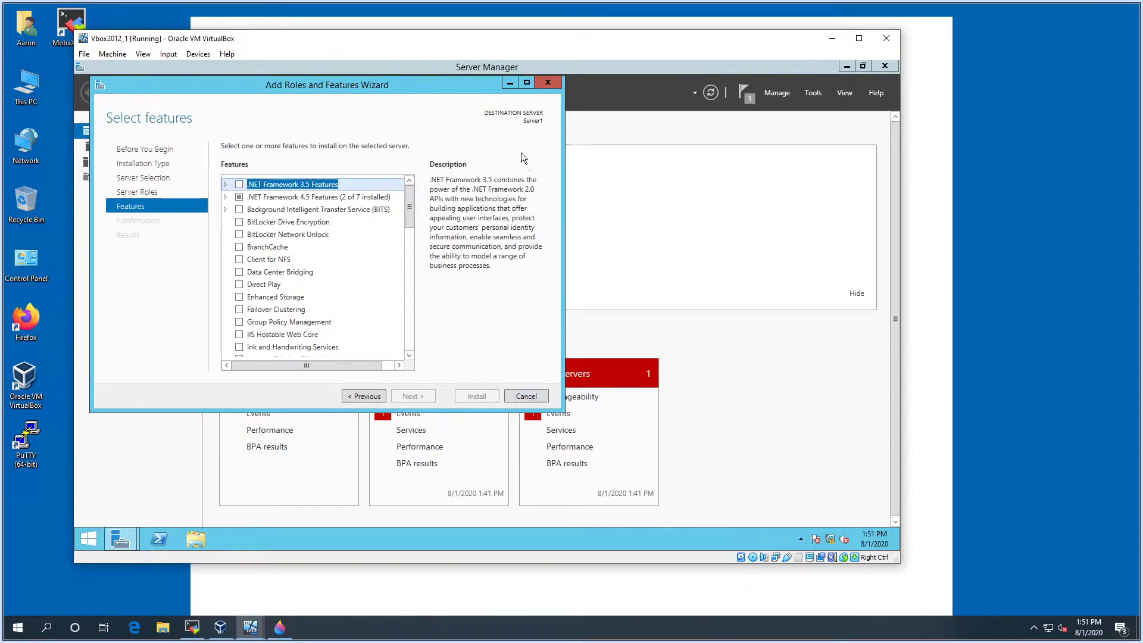
left_click(546, 84)
left_click(748, 99)
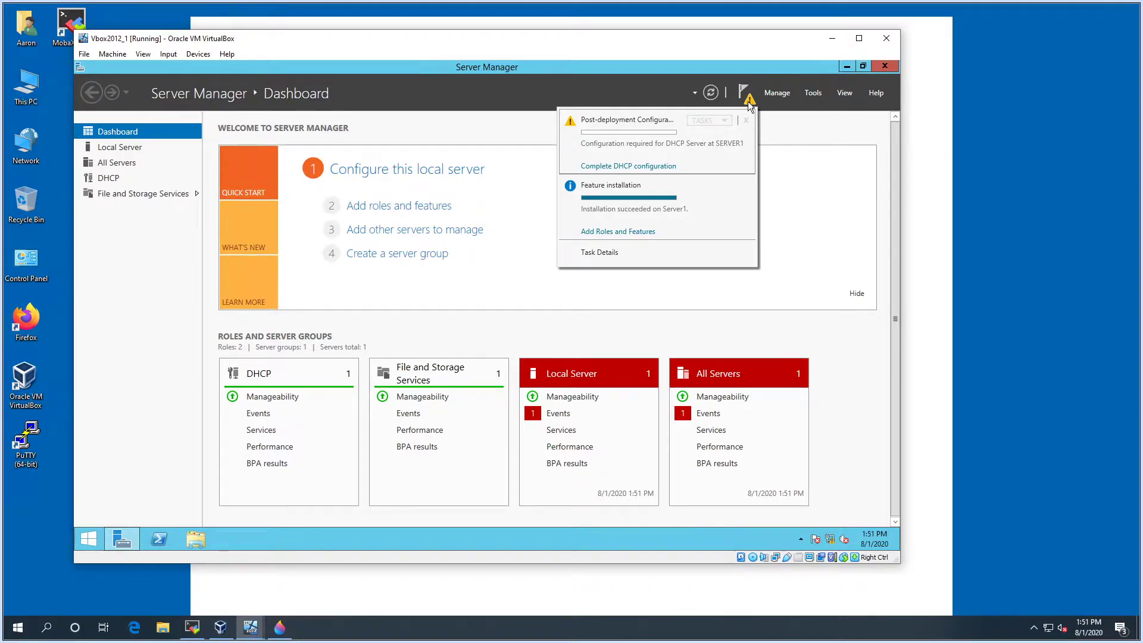
Commit the DHCP post-install configuration, creating the DHCP Administrators and DHCP Users groups
left_click(661, 172)
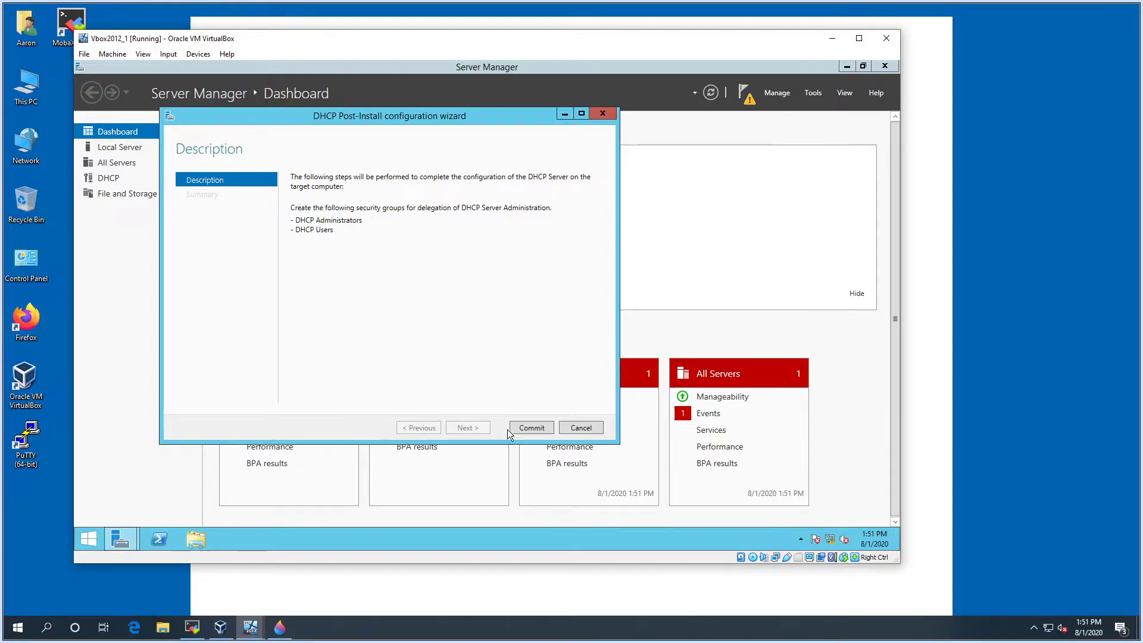
left_click(526, 428)
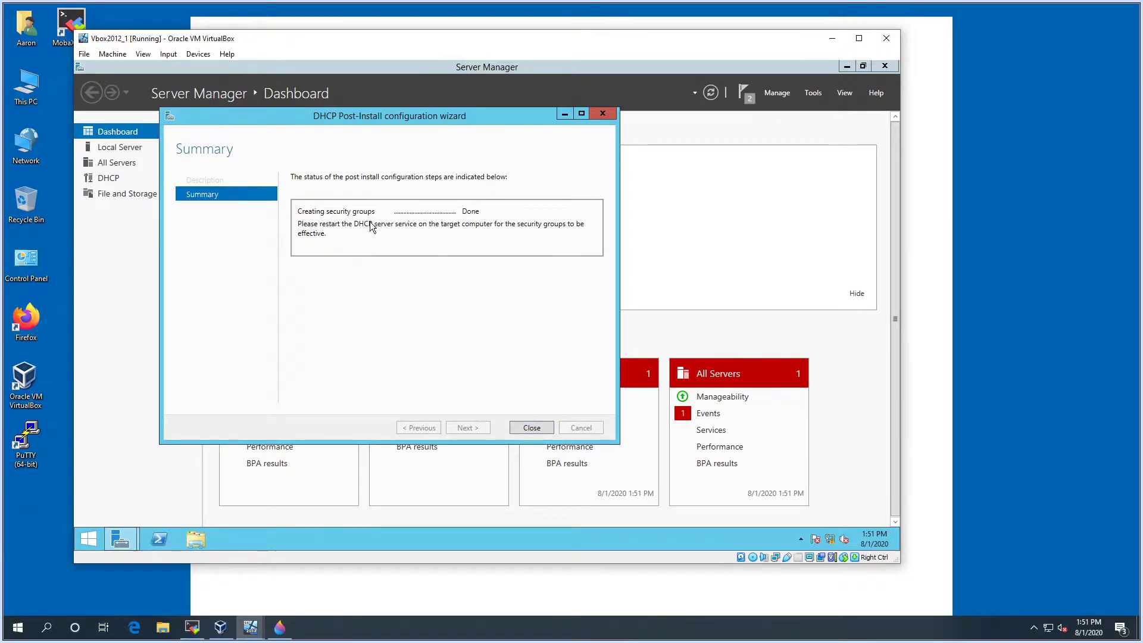
left_click(531, 429)
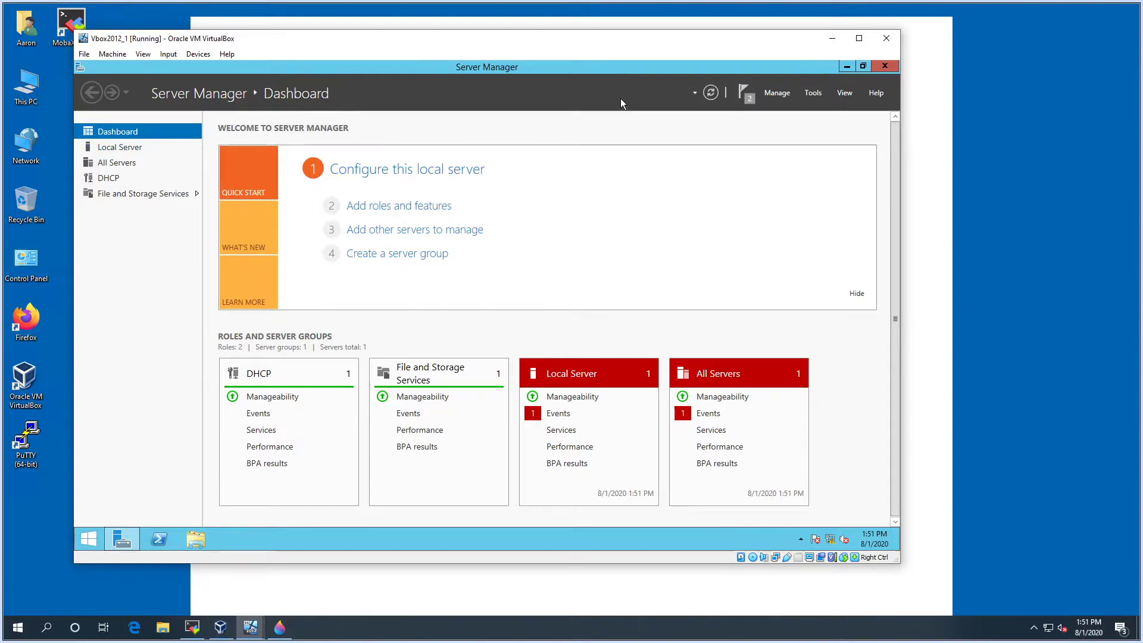
left_click(777, 93)
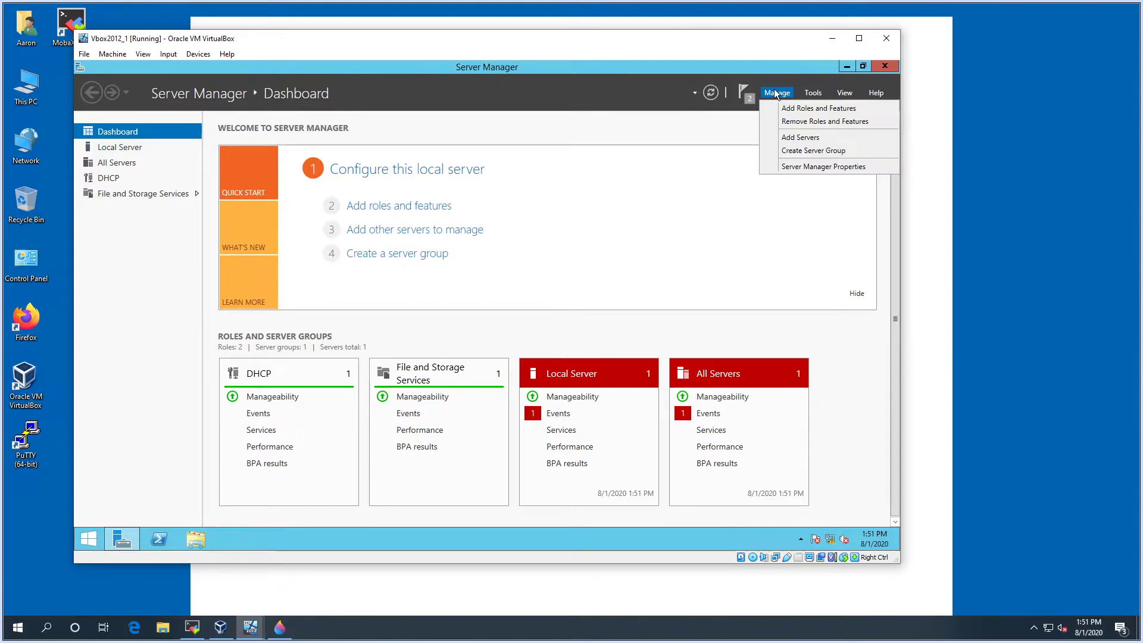
Open the DHCP console from Tools, expand server1 and IPv4, and choose New Scope
left_click(816, 97)
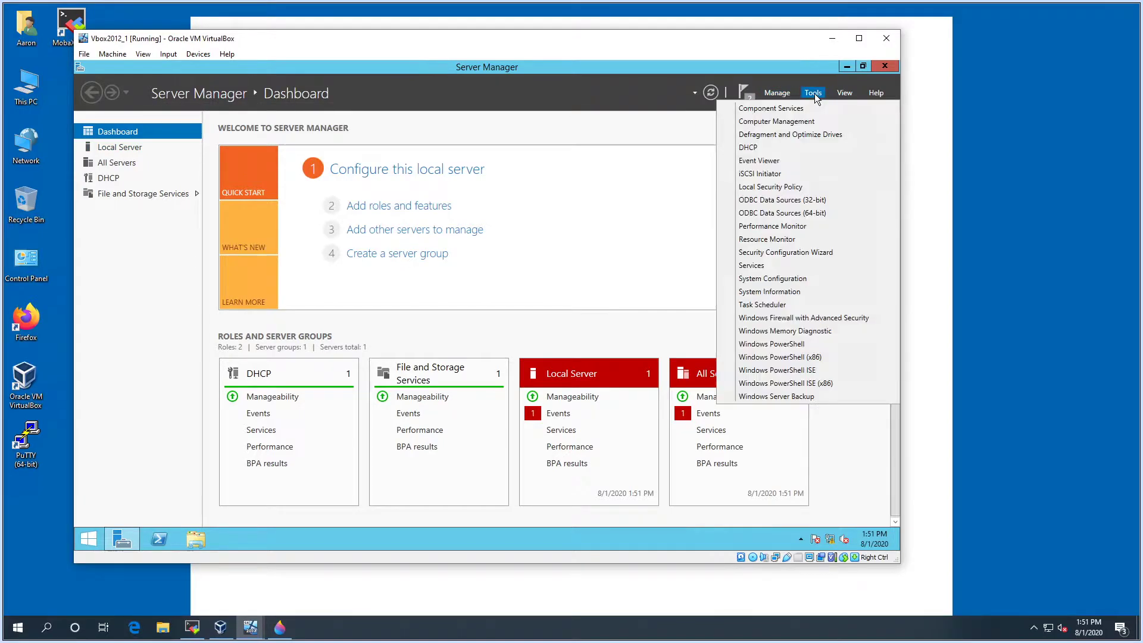
left_click(759, 148)
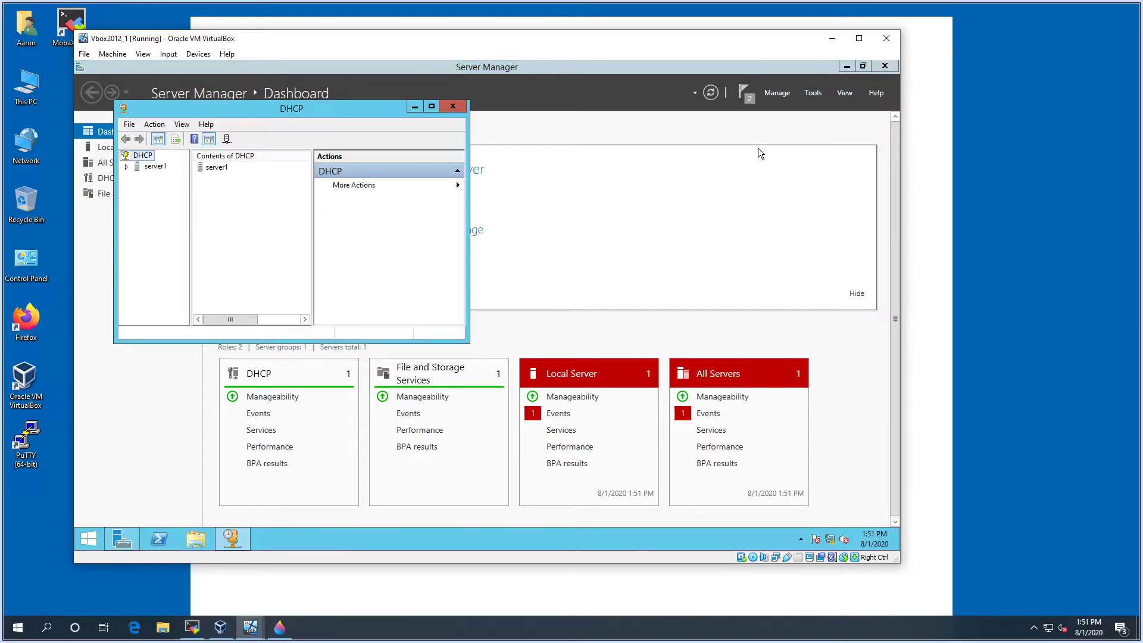
double_click(391, 108)
left_click_drag(149, 180, 189, 182)
left_click(82, 124)
left_click(94, 134)
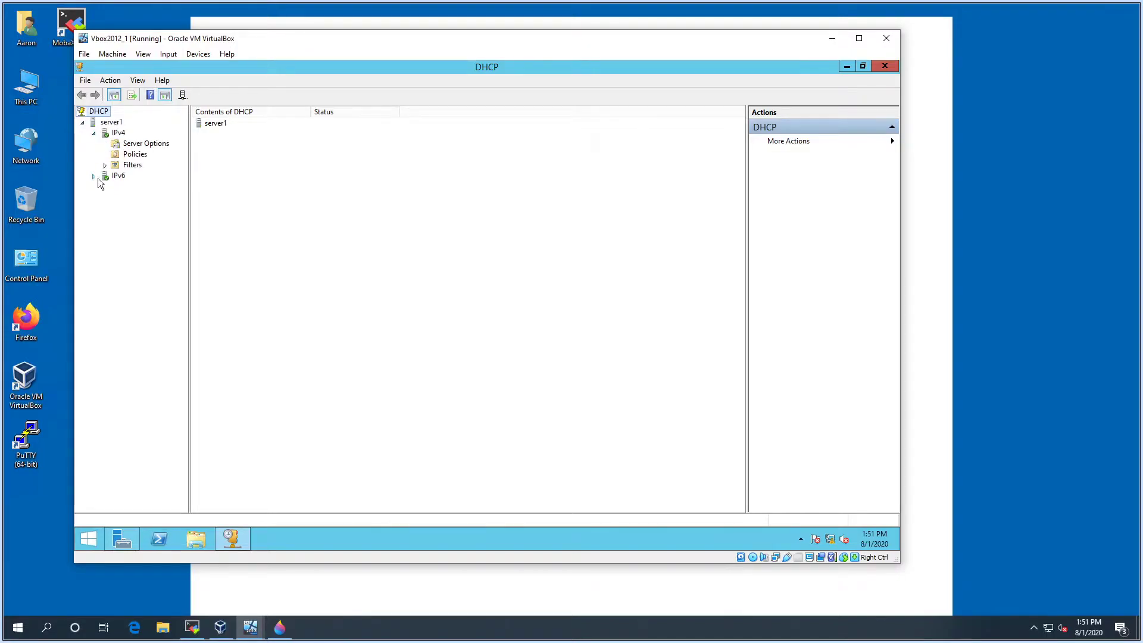
right_click(119, 135)
left_click(120, 136)
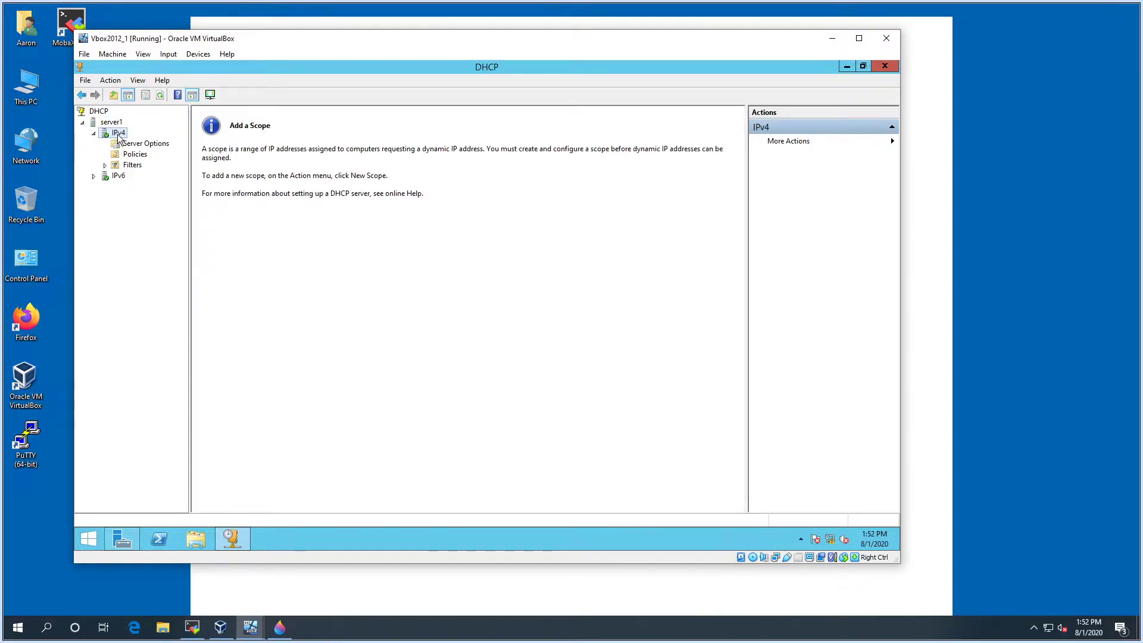
right_click(119, 134)
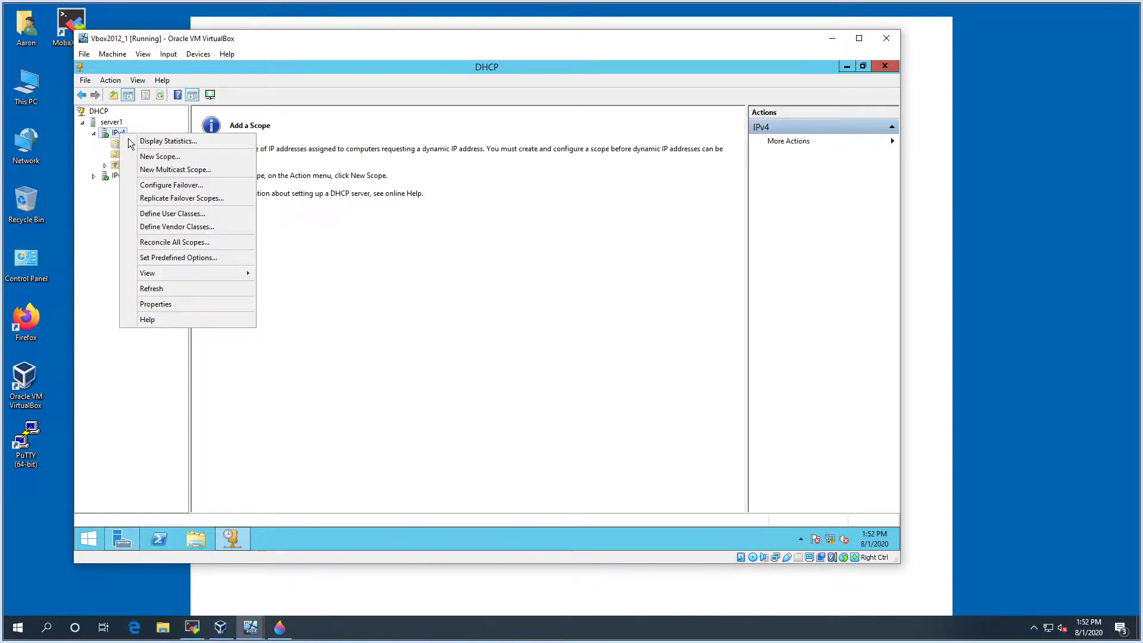
left_click(141, 158)
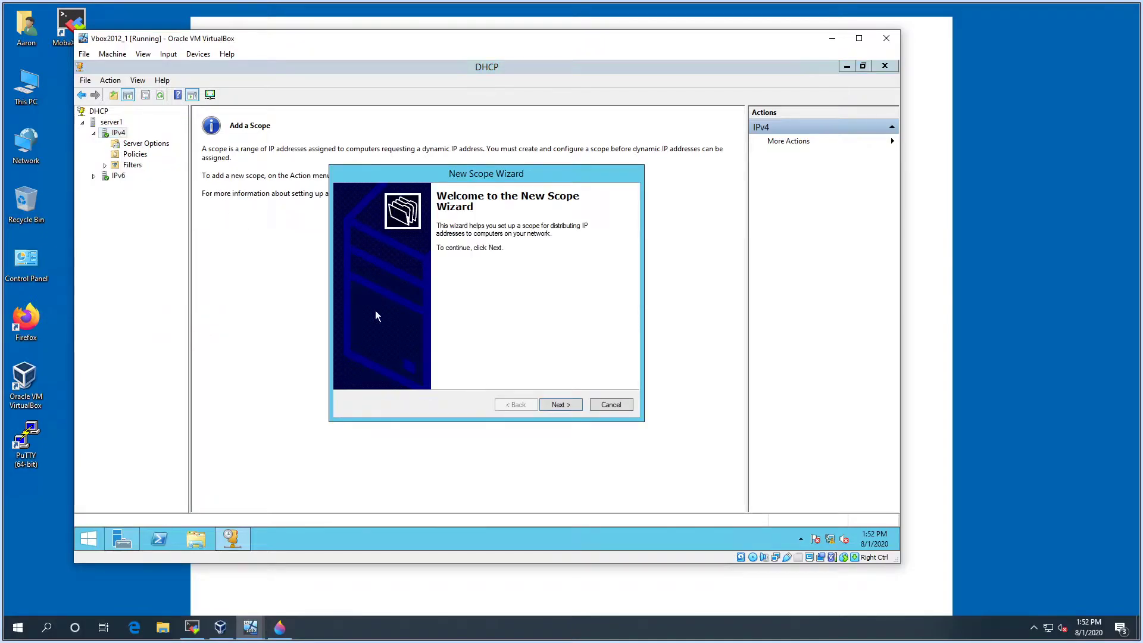
Name the new scope Unreal Labs
left_click(549, 405)
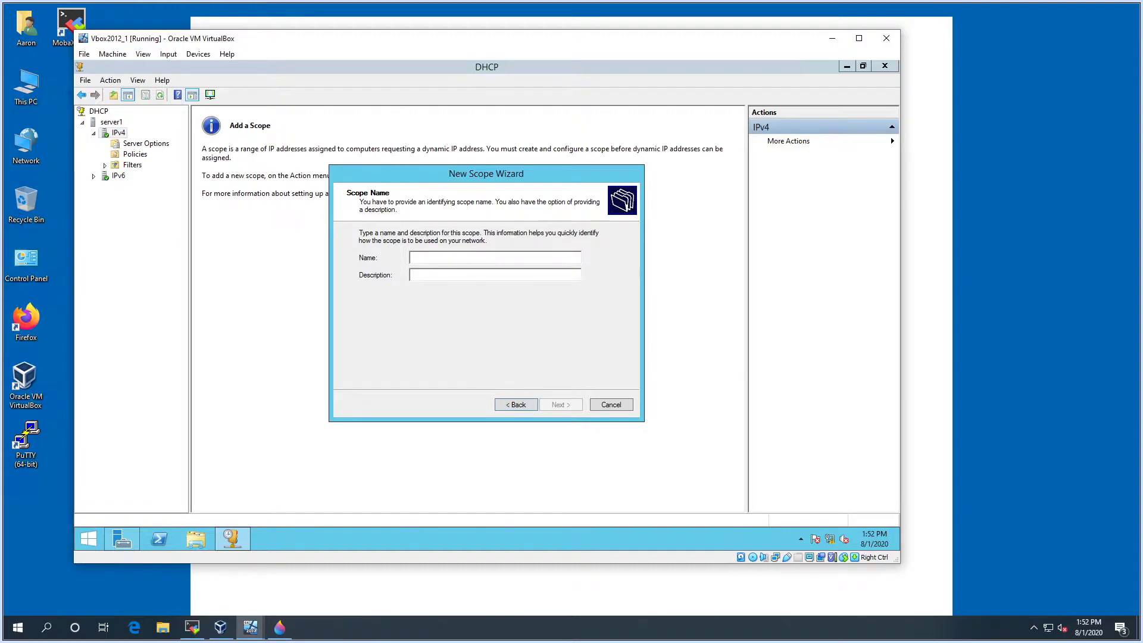
type("Unreal Lavb")
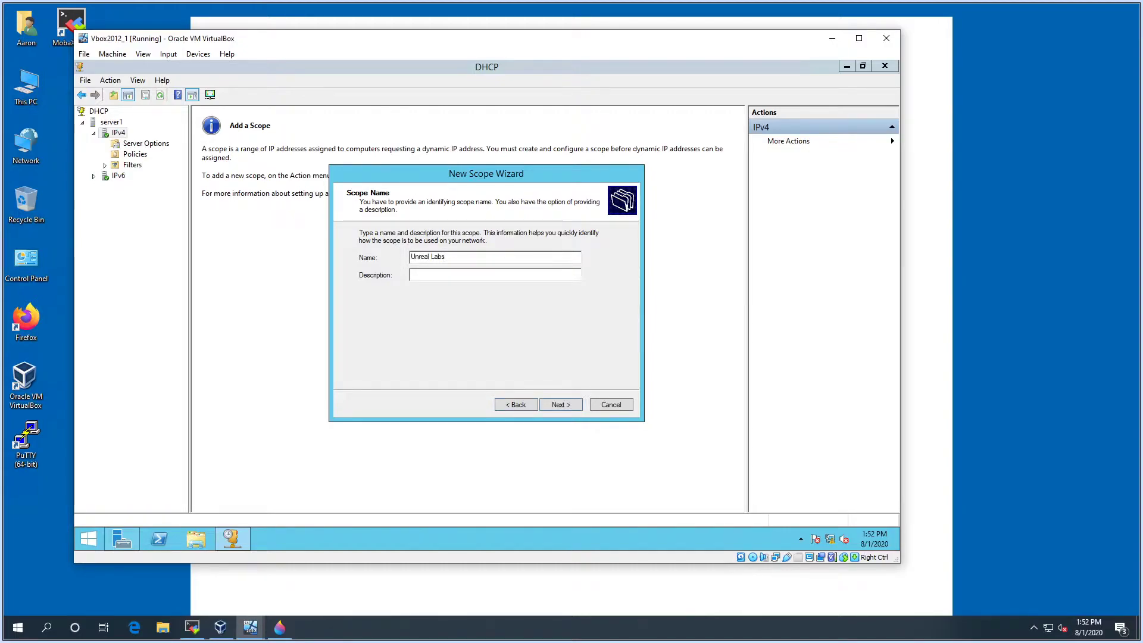
left_click(560, 407)
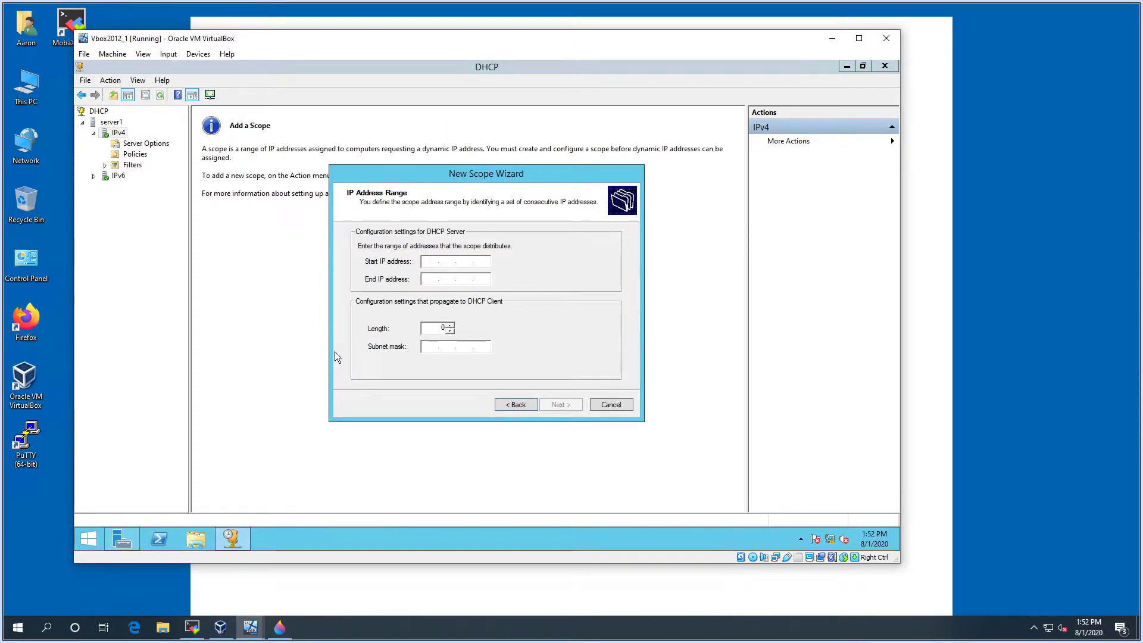
Set the range 172.16.30.20 to 172.16.30.253 with prefix length 24 (255.255.255.0)
type("172 . 16 . 30 ")
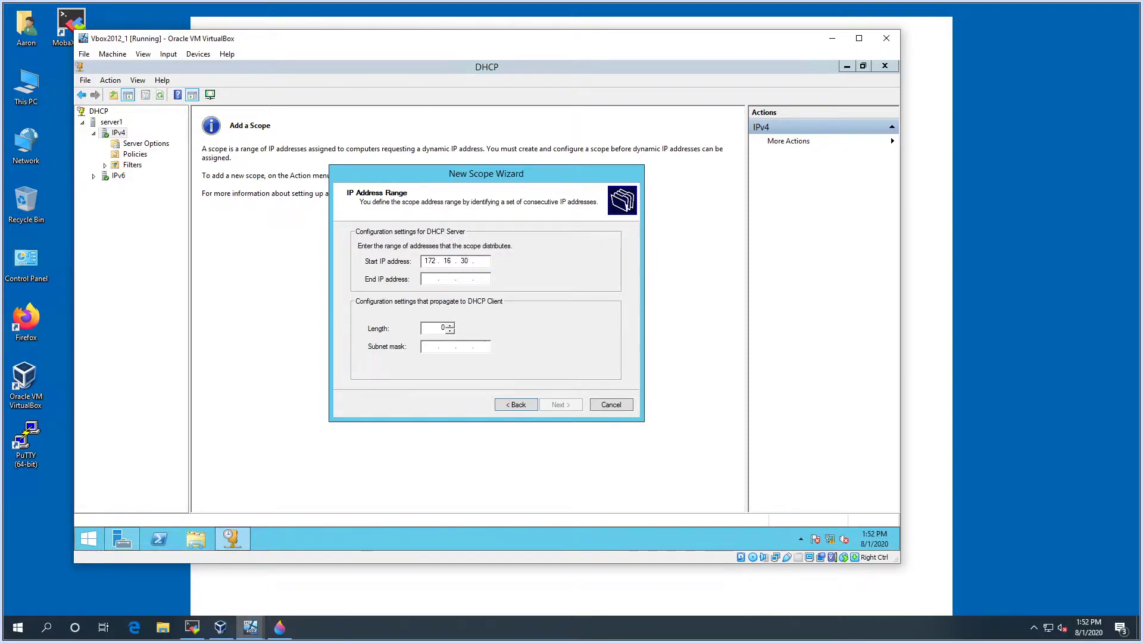
type(". 20")
key("Tab")
type("172 . 16 . 30 . 253")
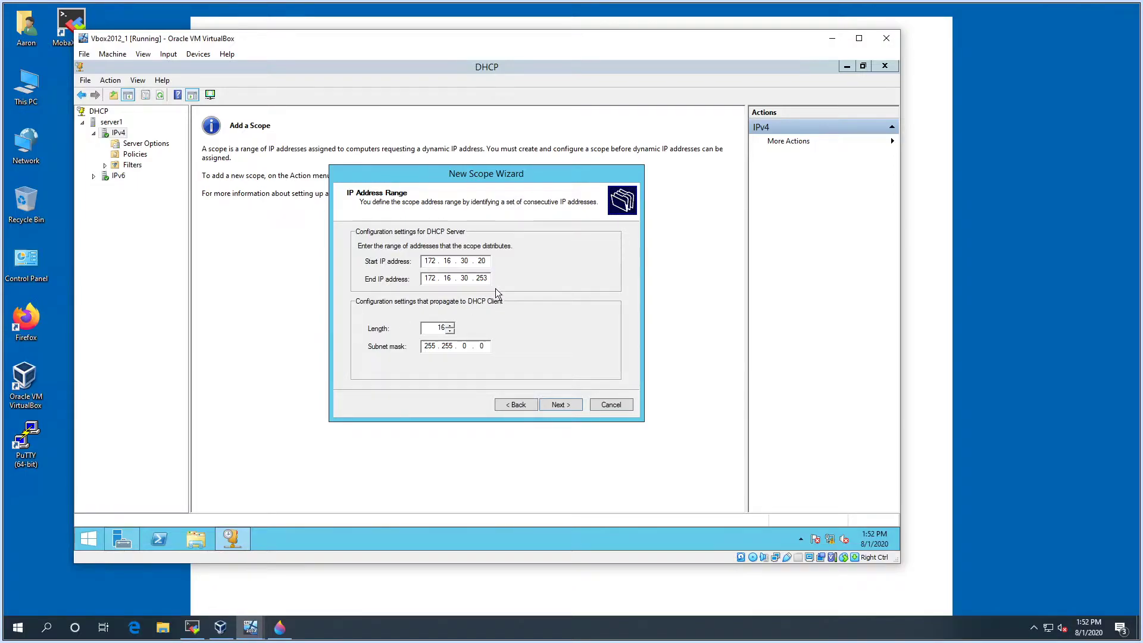
left_click(453, 324)
left_click(453, 324)
left_click(451, 324)
left_click(450, 323)
left_click(449, 324)
left_click(562, 404)
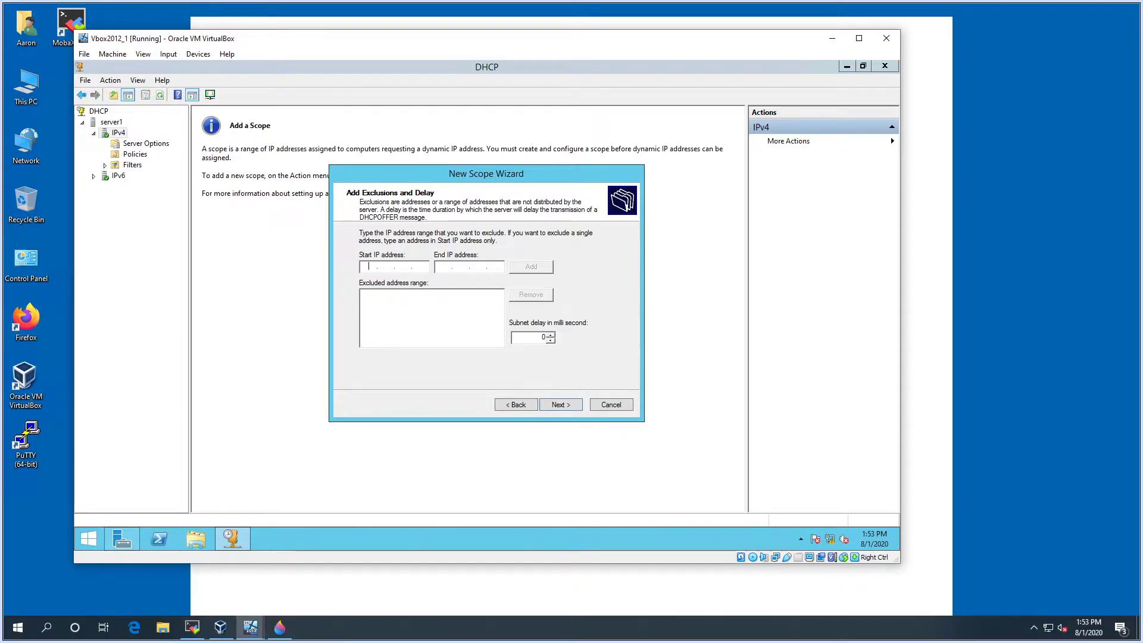
Change the scope range to 172.16.30.1 through 172.16.30.254
left_click(511, 405)
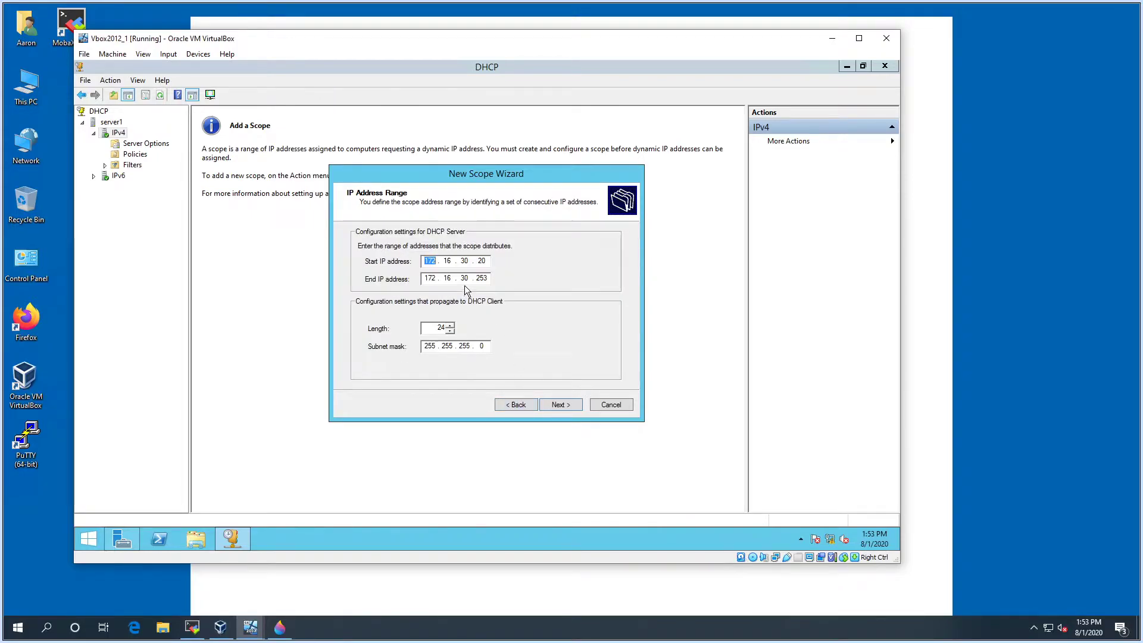
type("1")
double_click(484, 278)
type("254")
key("Tab")
Add an exclusion for 172.16.30.1 to 172.16.30.10, then remove it again
left_click(543, 406)
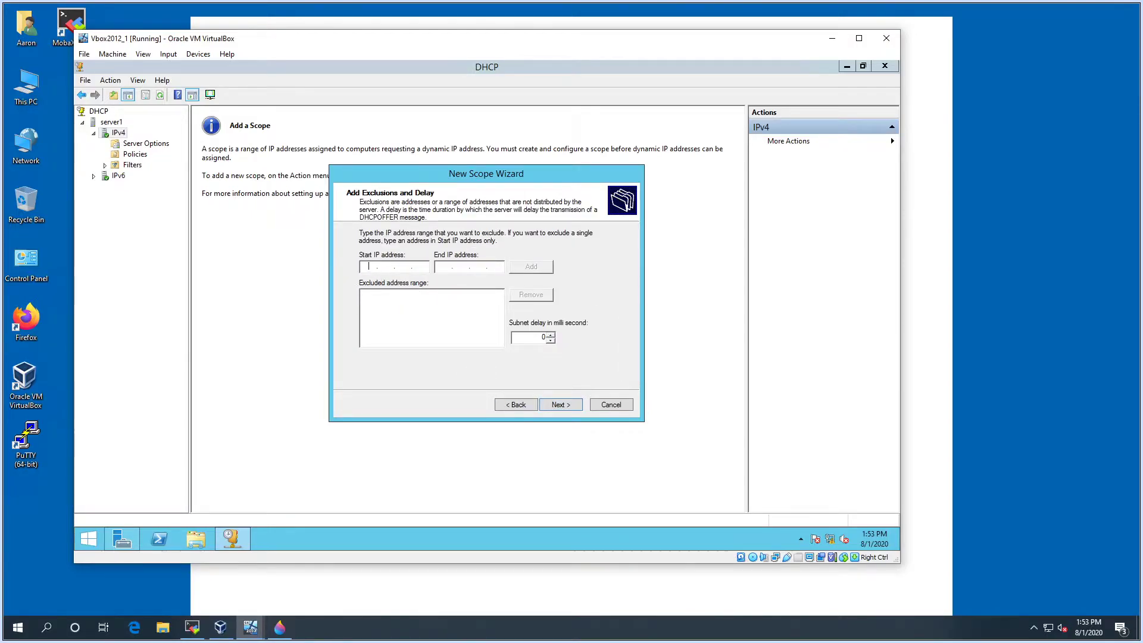
type("172")
type("17216.30.10")
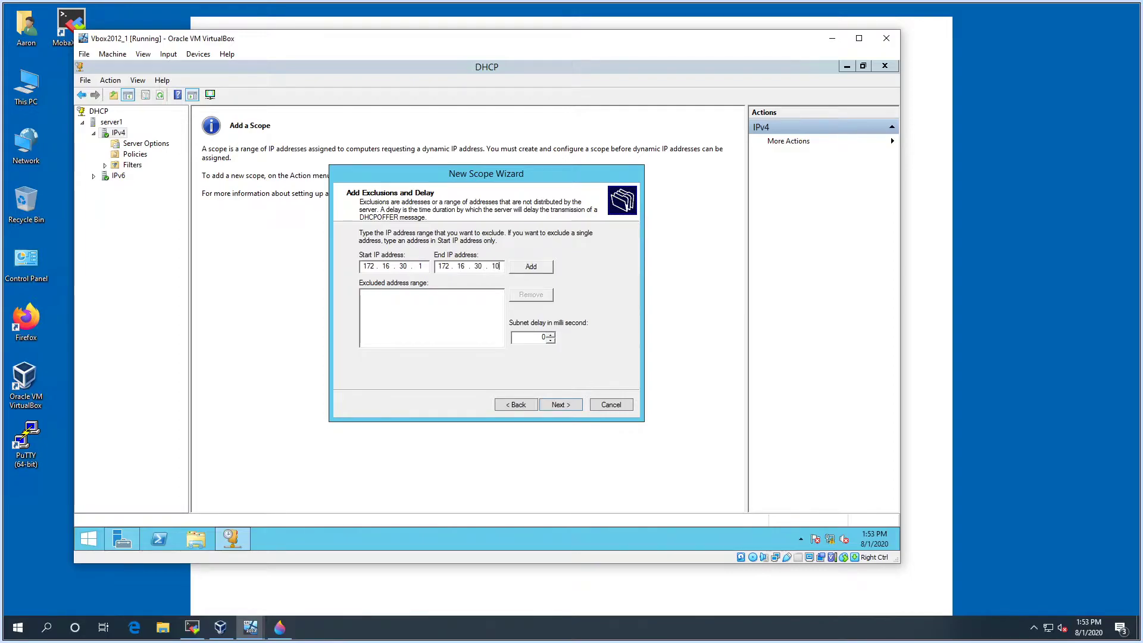
left_click(524, 266)
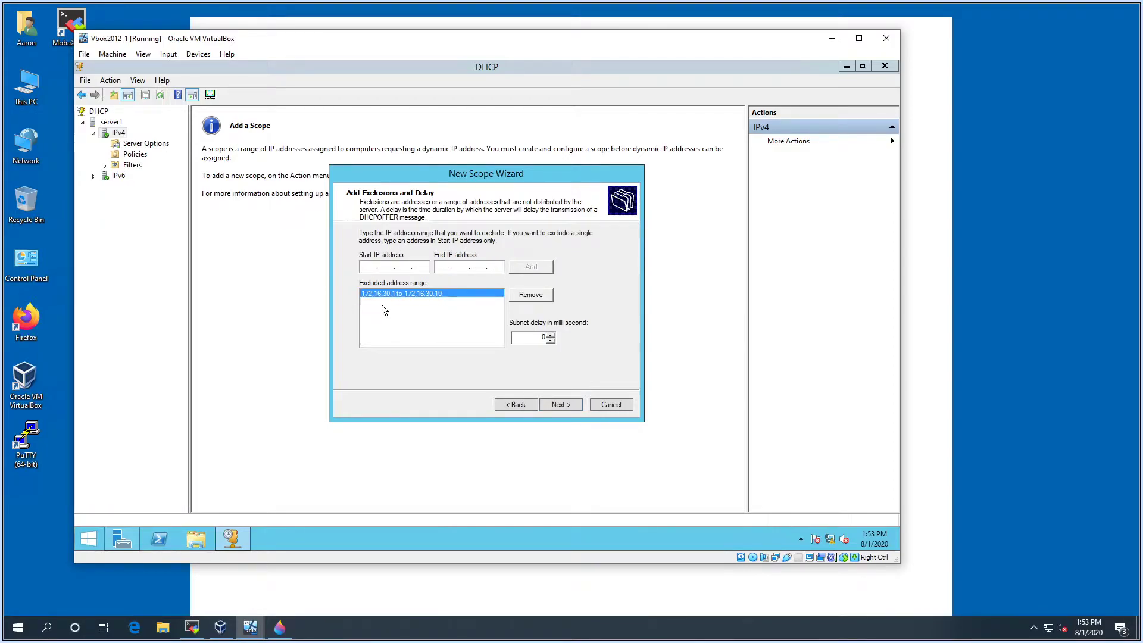
left_click(523, 298)
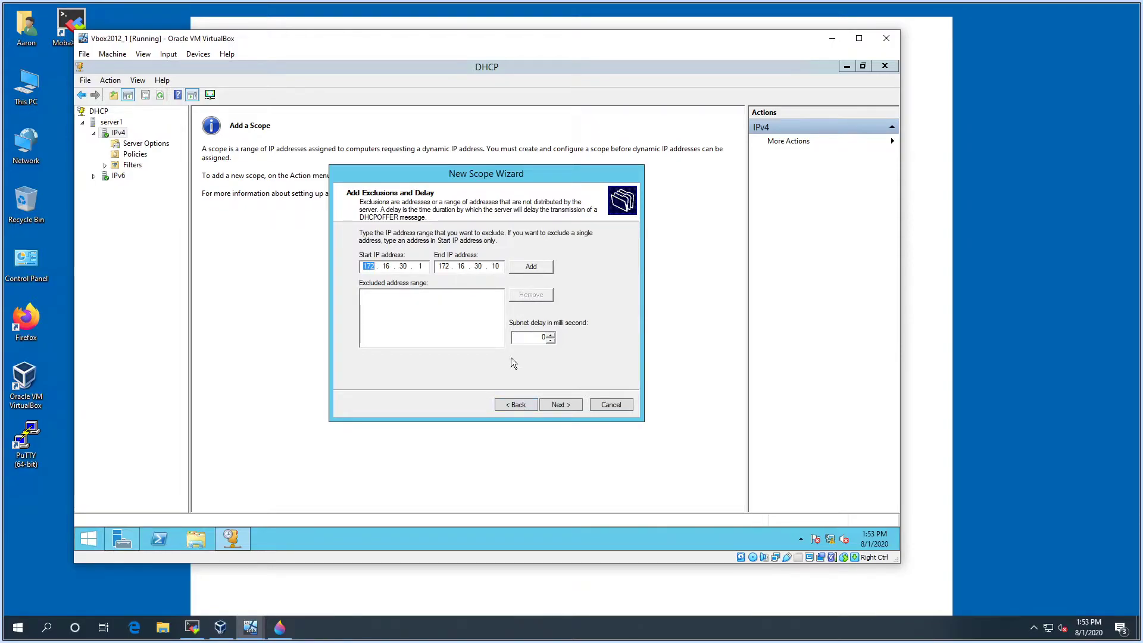
Restore the scope range to 172.16.30.20 through 172.16.30.253
left_click(512, 405)
double_click(482, 261)
type("20")
double_click(480, 278)
type("253")
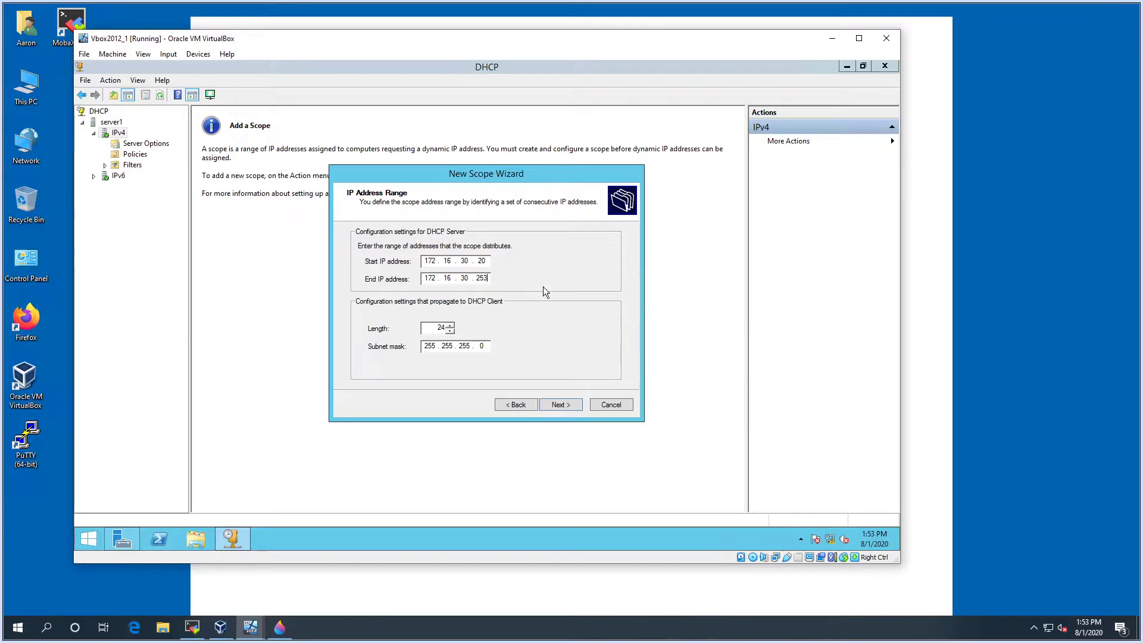
Clear the exclusion start and end address fields, leaving no exclusions
left_click(559, 405)
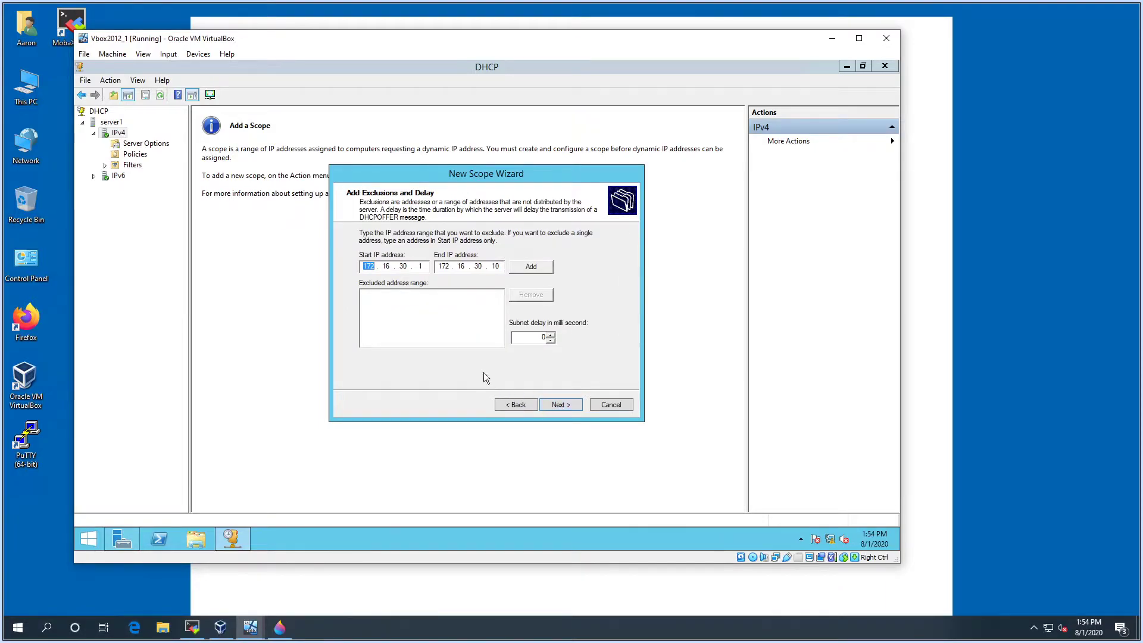
left_click(501, 267)
key("BackSpace")
key("BackSpace")
key("BackSpace")
key("BackSpace")
key("BackSpace")
key("BackSpace")
key("BackSpace")
key("BackSpace")
key("BackSpace")
key("BackSpace")
key("BackSpace")
key("BackSpace")
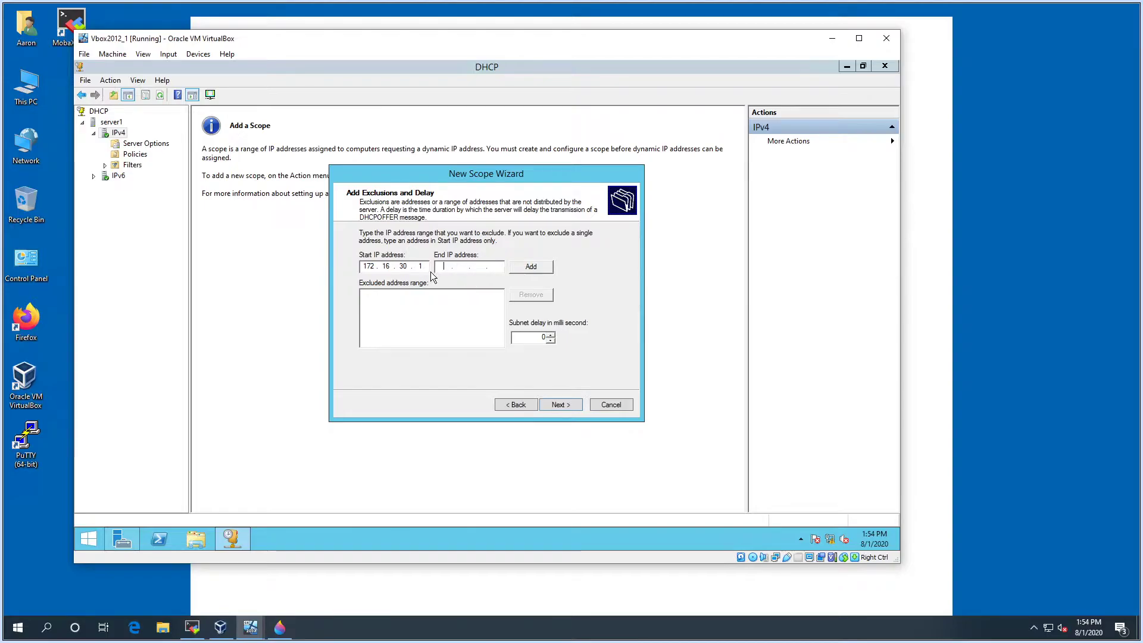
left_click(428, 265)
key("BackSpace")
key("BackSpace")
key("BackSpace")
key("BackSpace")
key("BackSpace")
key("BackSpace")
key("BackSpace")
key("BackSpace")
key("BackSpace")
key("BackSpace")
key("BackSpace")
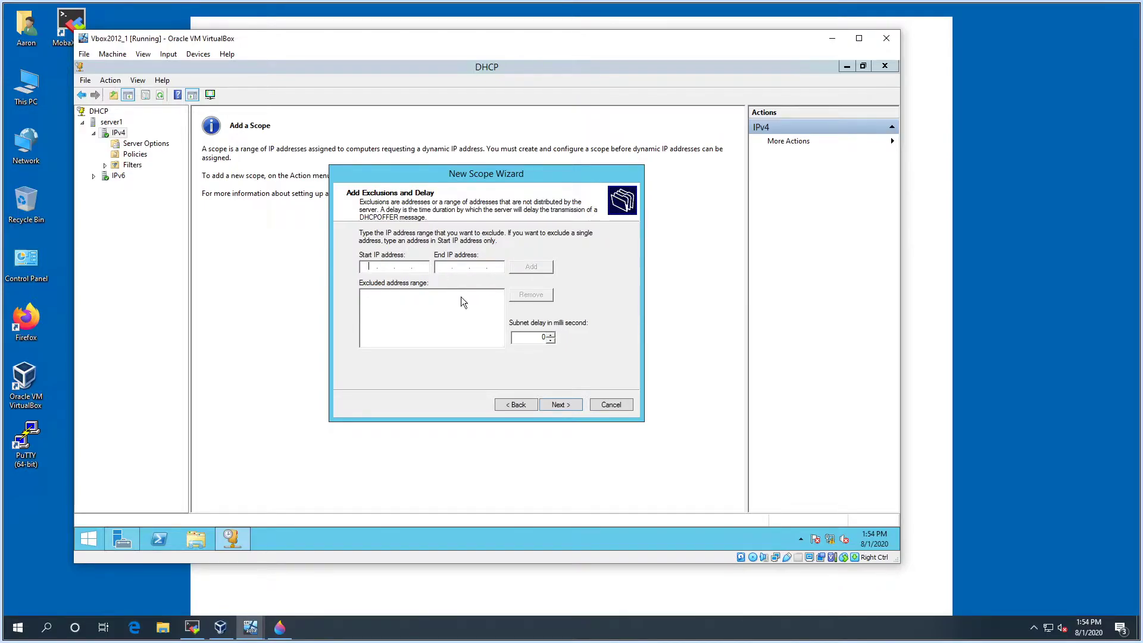
left_click(552, 405)
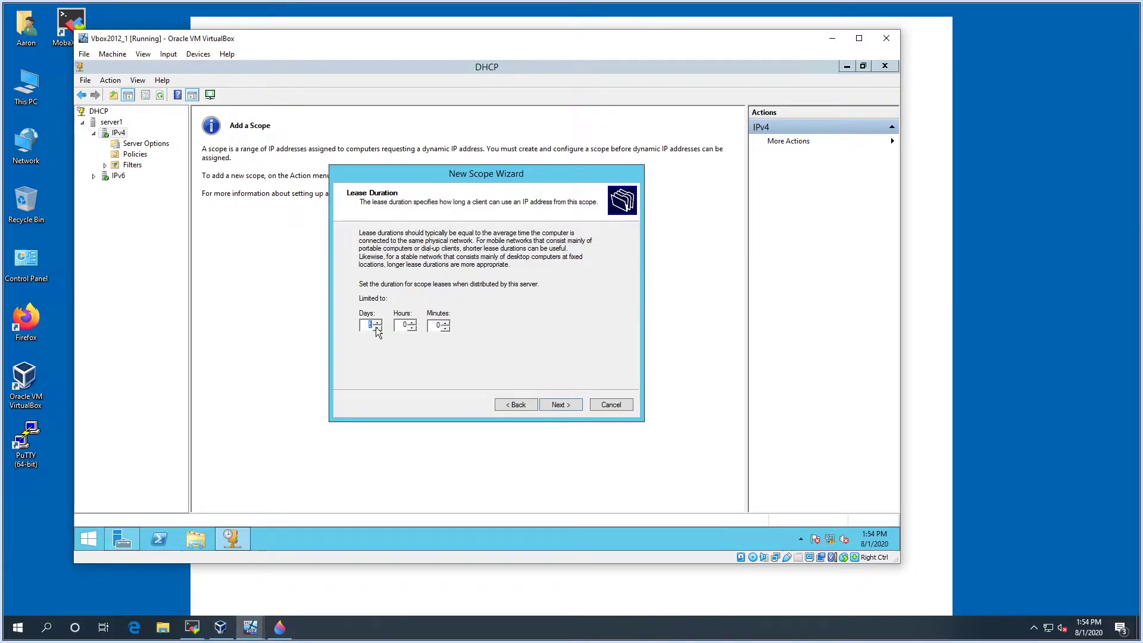
Set the lease duration to 1 day and choose to configure DHCP options now
type("1")
left_click(557, 404)
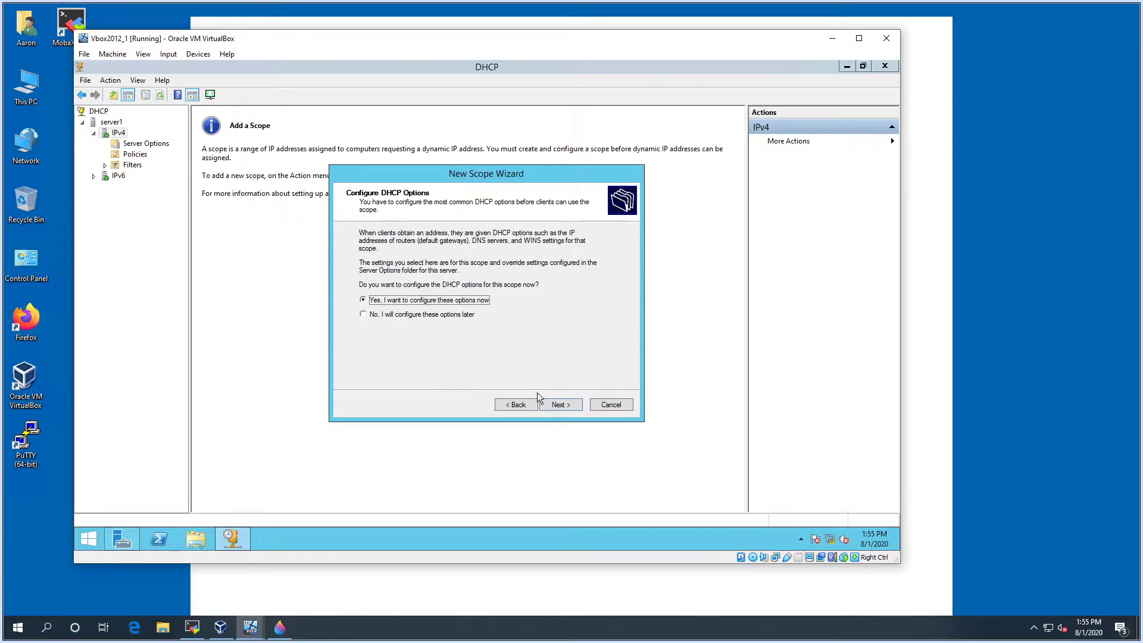
left_click(558, 406)
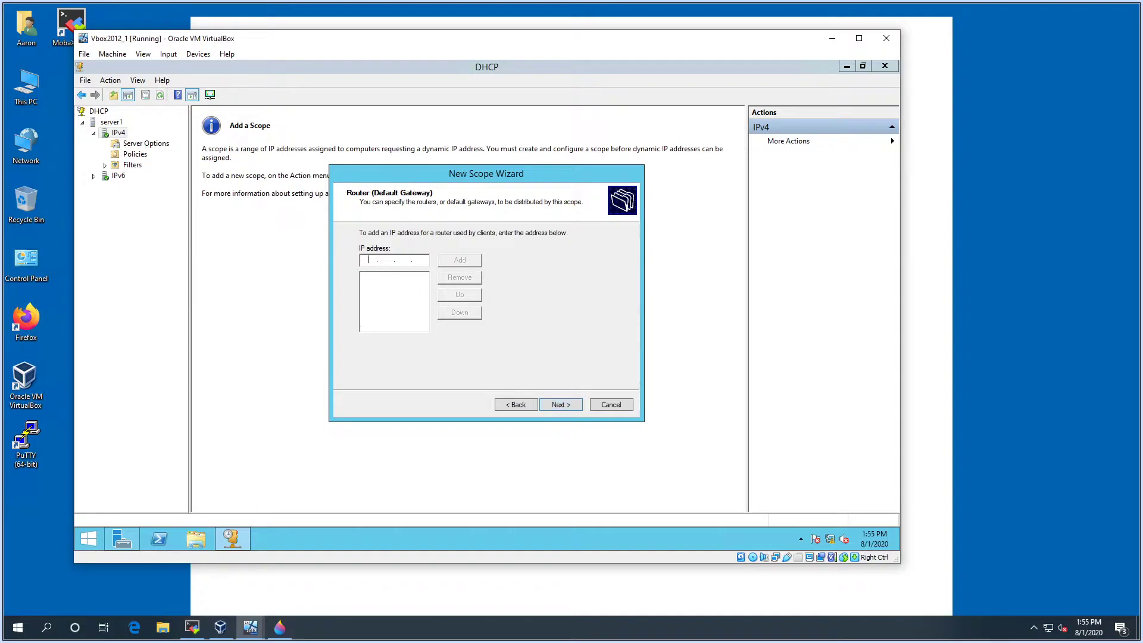
Add 172.16.30.1 as the scope's default gateway router
type("172.16.30.1")
left_click(456, 260)
left_click(570, 409)
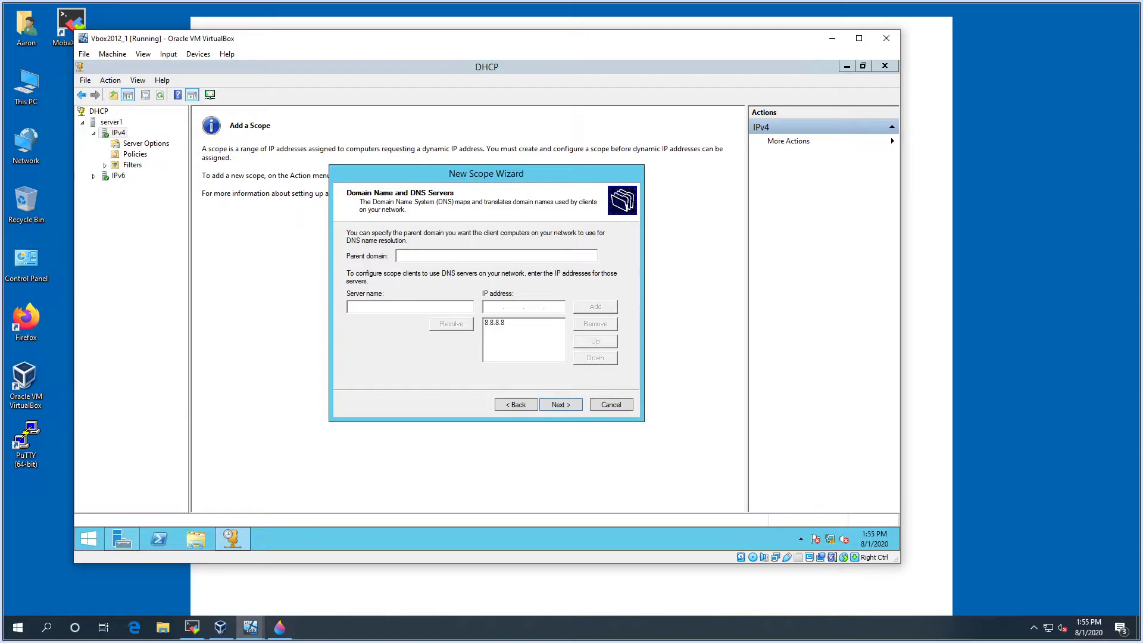
Set parent domain unreallabs.local and add DNS server 8.8.4.4 alongside 8.8.8.8, accepting the warning
type("unreal")
type("labs.local")
left_click(492, 323)
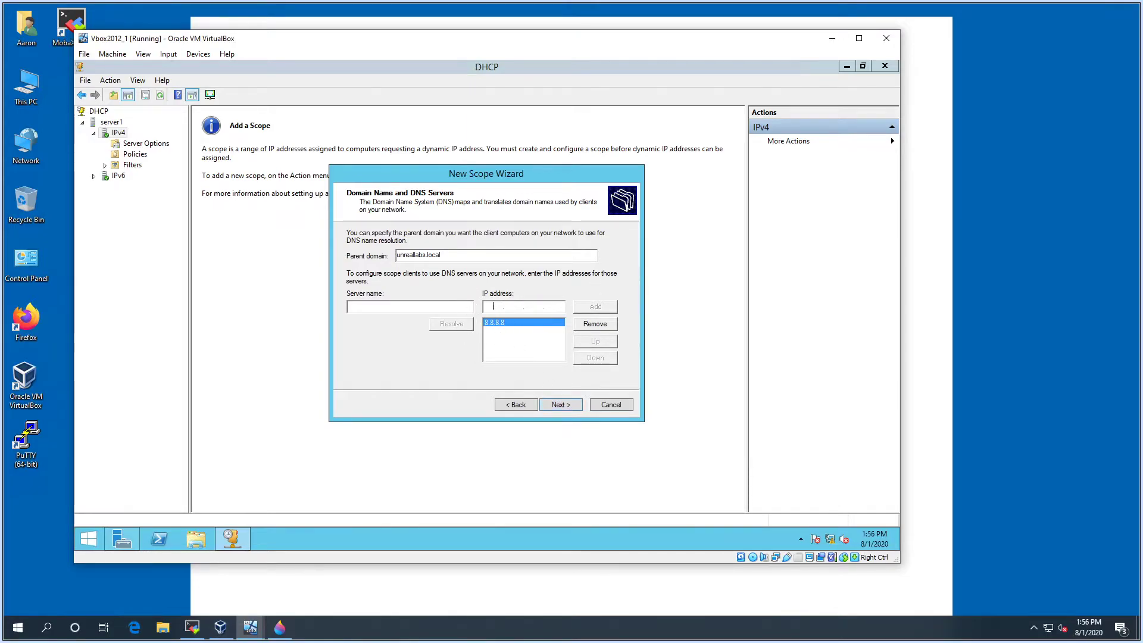
type("8.8.4.4")
left_click(595, 307)
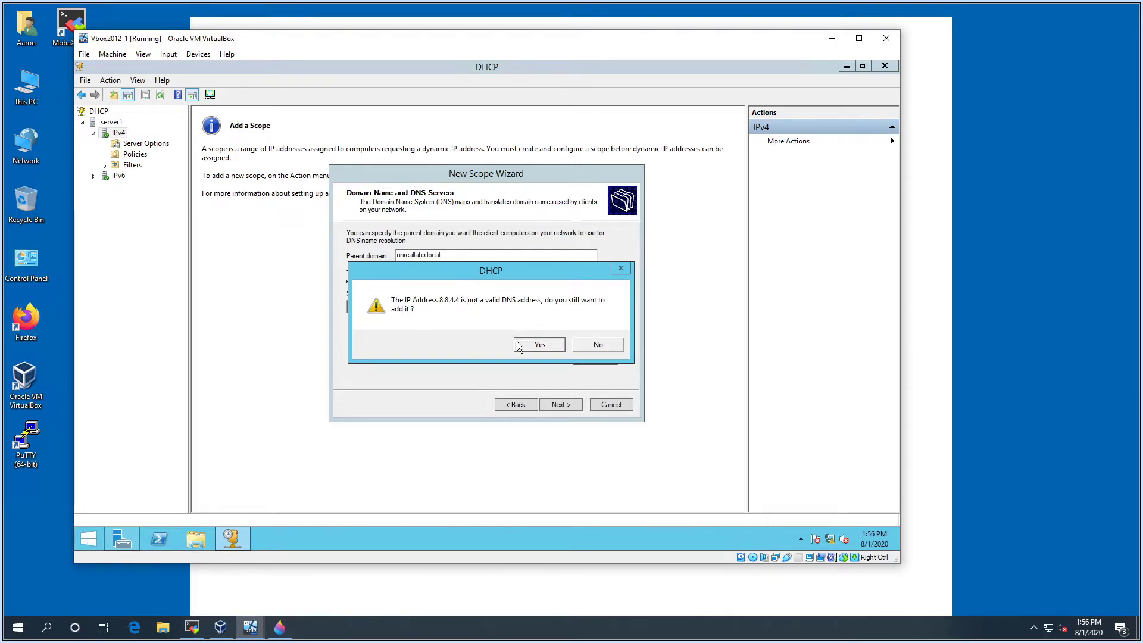
left_click(541, 345)
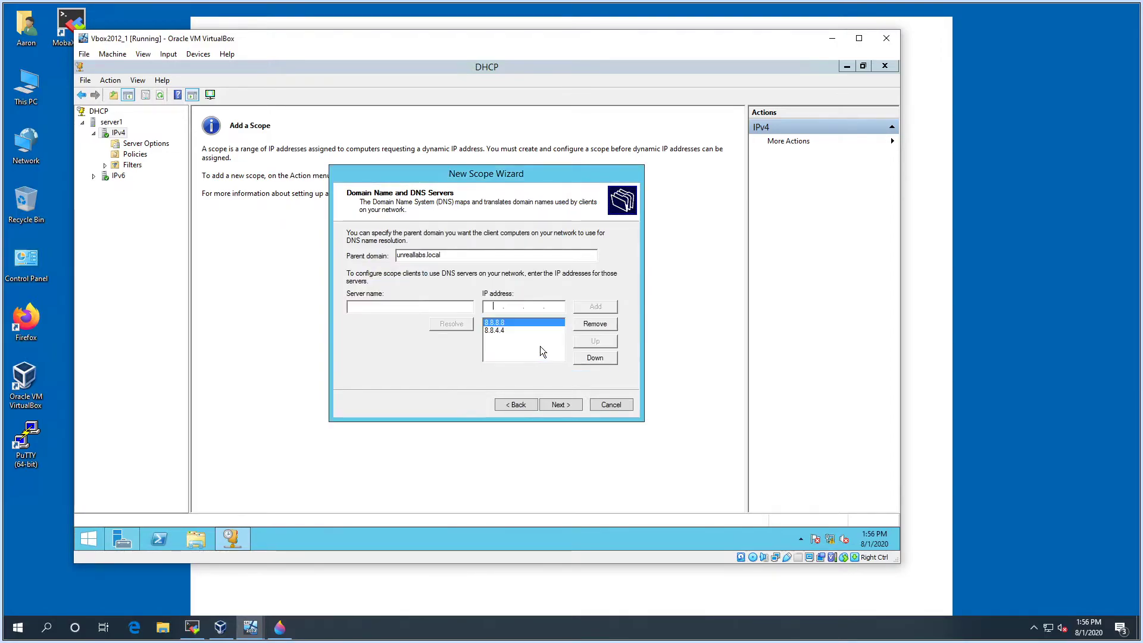
left_click(560, 405)
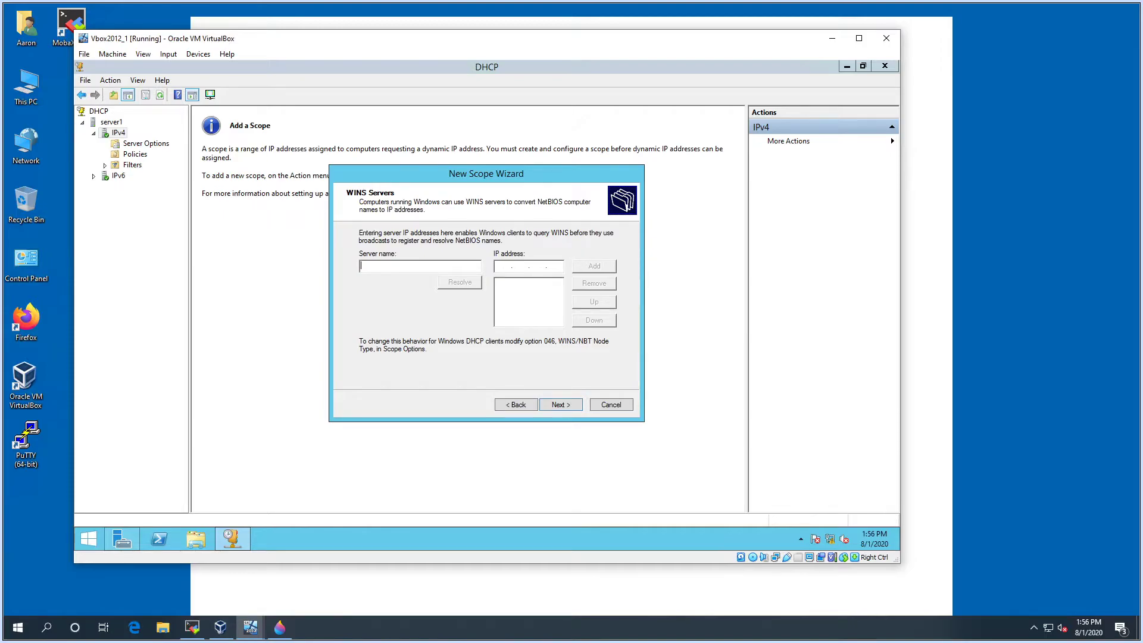
Leave the WINS server list empty by deleting the typed server1 entry
type("server1")
left_click(505, 266)
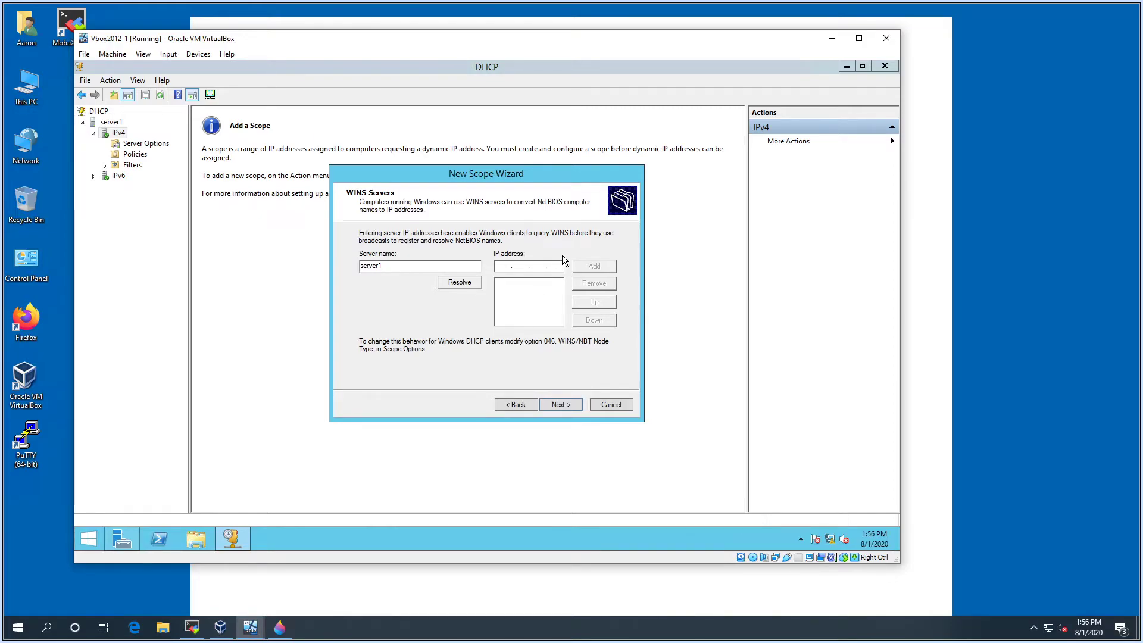
double_click(442, 266)
key("BackSpace")
Choose 'Yes, I want to activate this scope now' and finish the New Scope Wizard
left_click(545, 400)
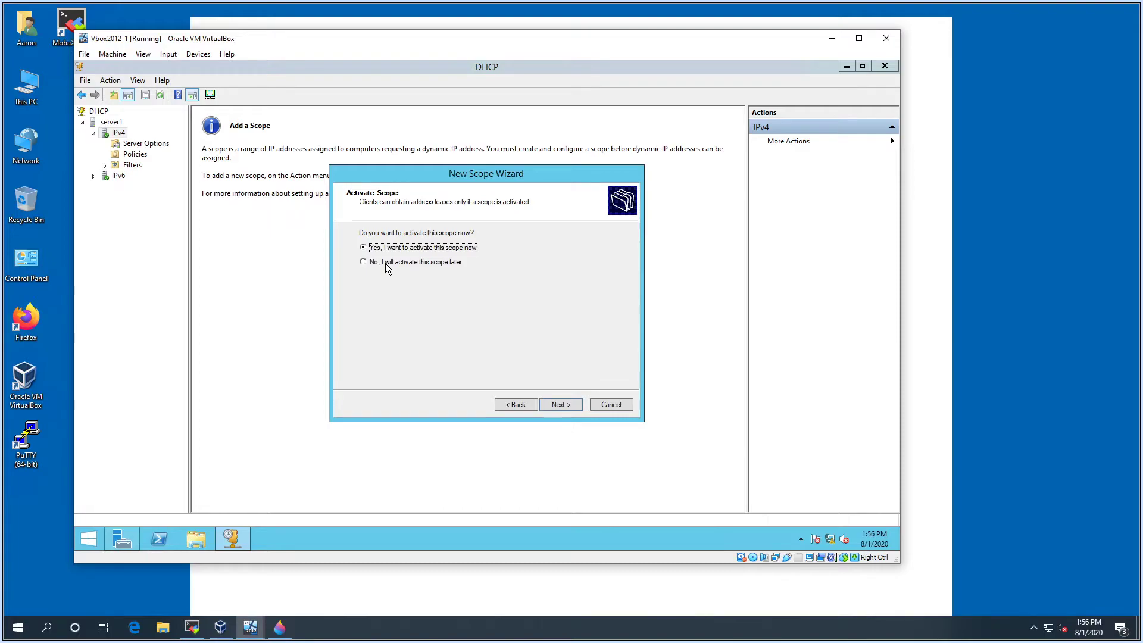
left_click(375, 265)
left_click(420, 248)
left_click(562, 403)
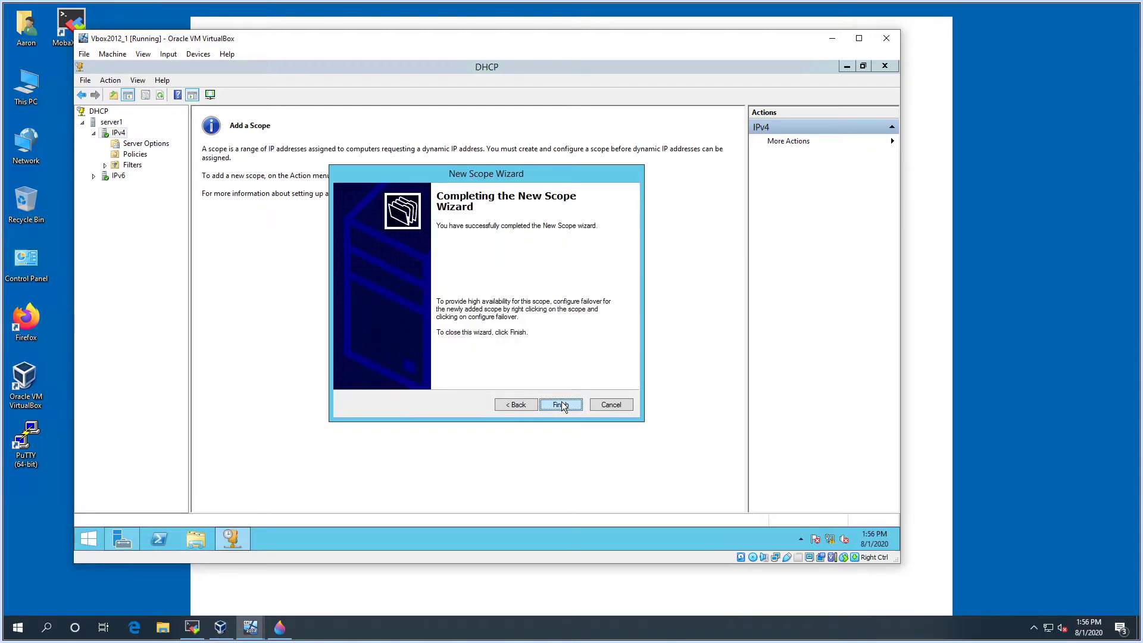
left_click(560, 405)
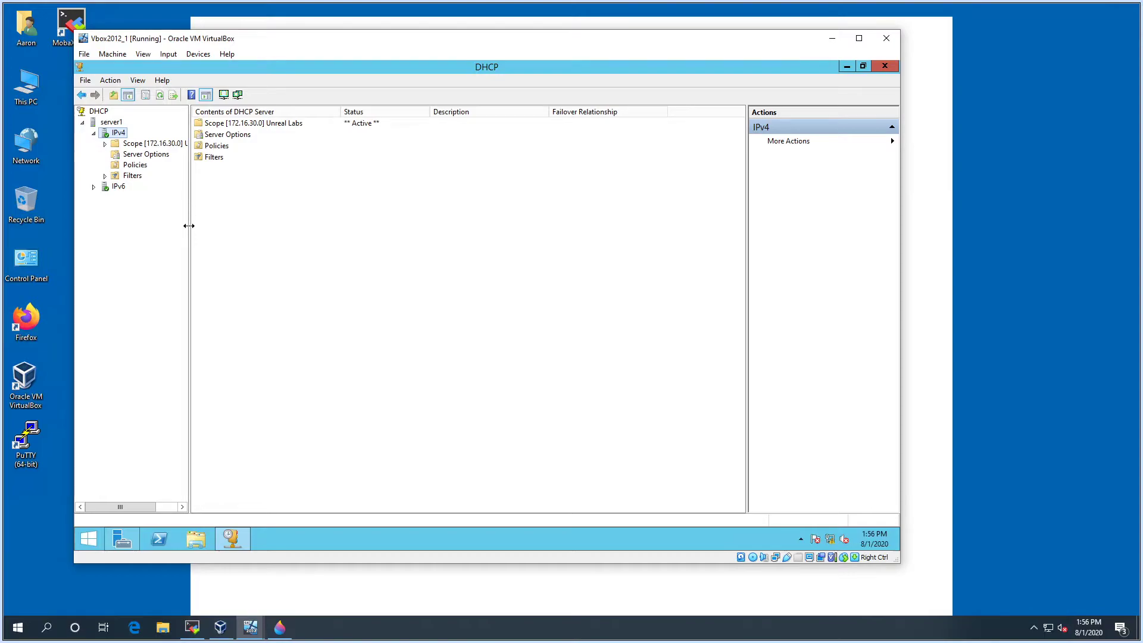
Widen the tree, expand the Unreal Labs scope and view its 172.16.30.20–172.16.30.253 address pool
left_click_drag(190, 227, 214, 217)
left_click(105, 143)
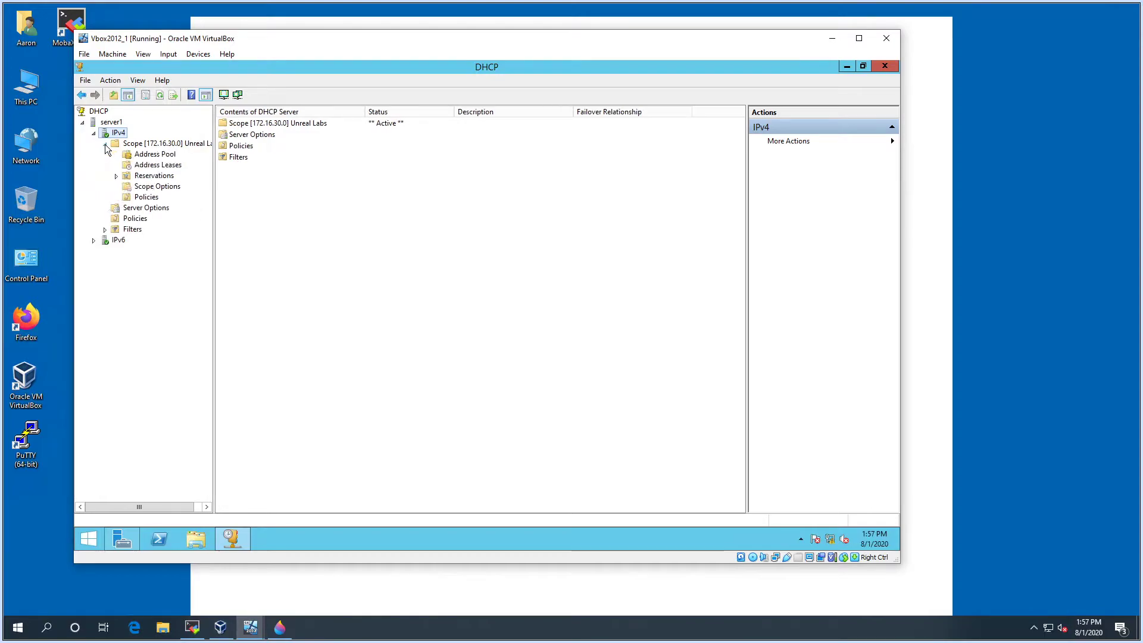
left_click(152, 155)
left_click(153, 146)
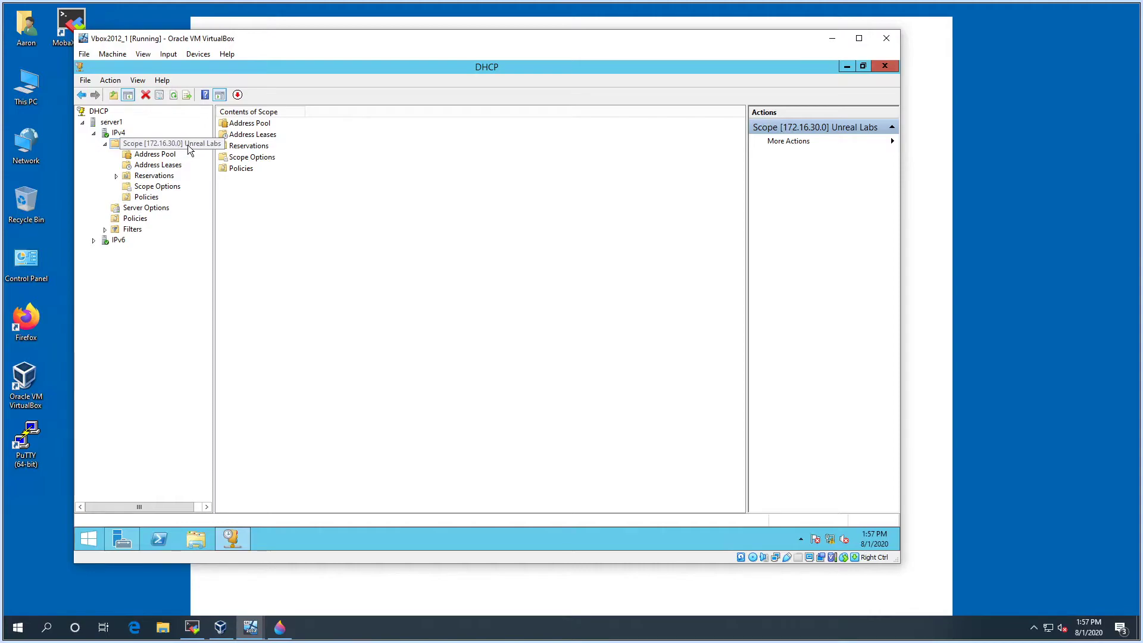
left_click_drag(214, 181, 255, 176)
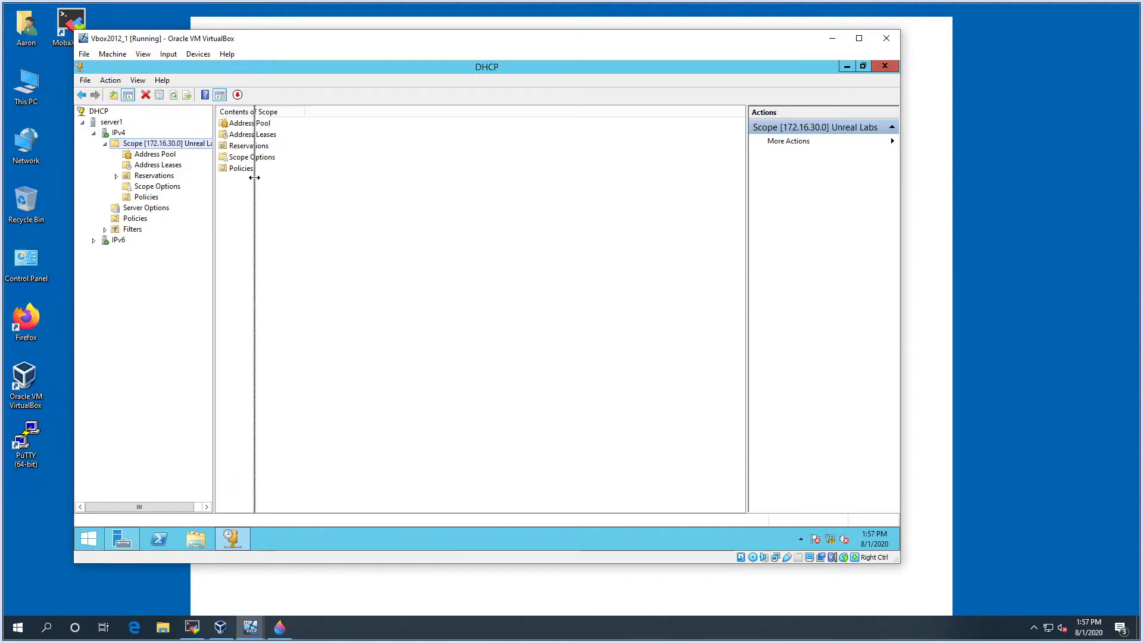
left_click(154, 154)
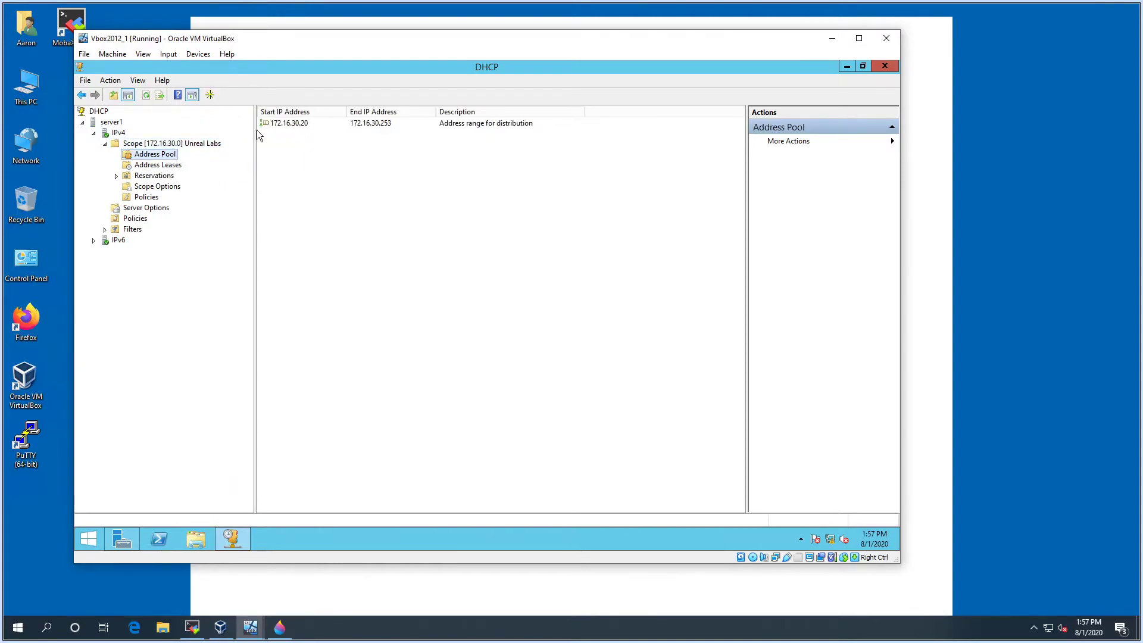
left_click(389, 124)
Browse leases, reservations, scope options (003 Router, 006 DNS Servers, 015 DNS Domain Name), then Policies
left_click(161, 166)
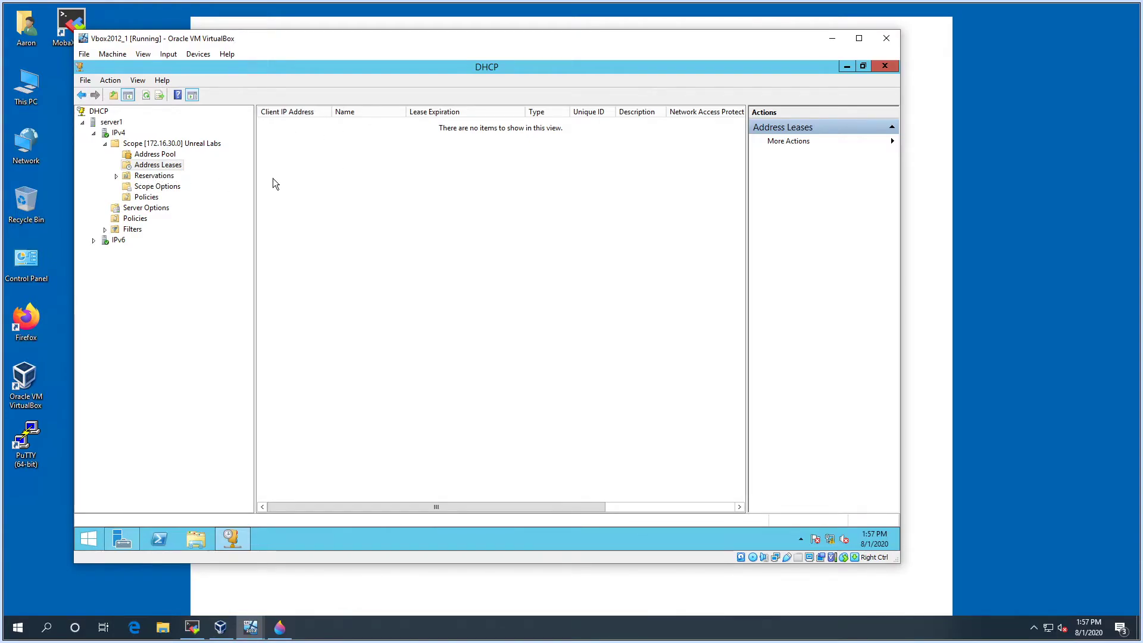
left_click(154, 175)
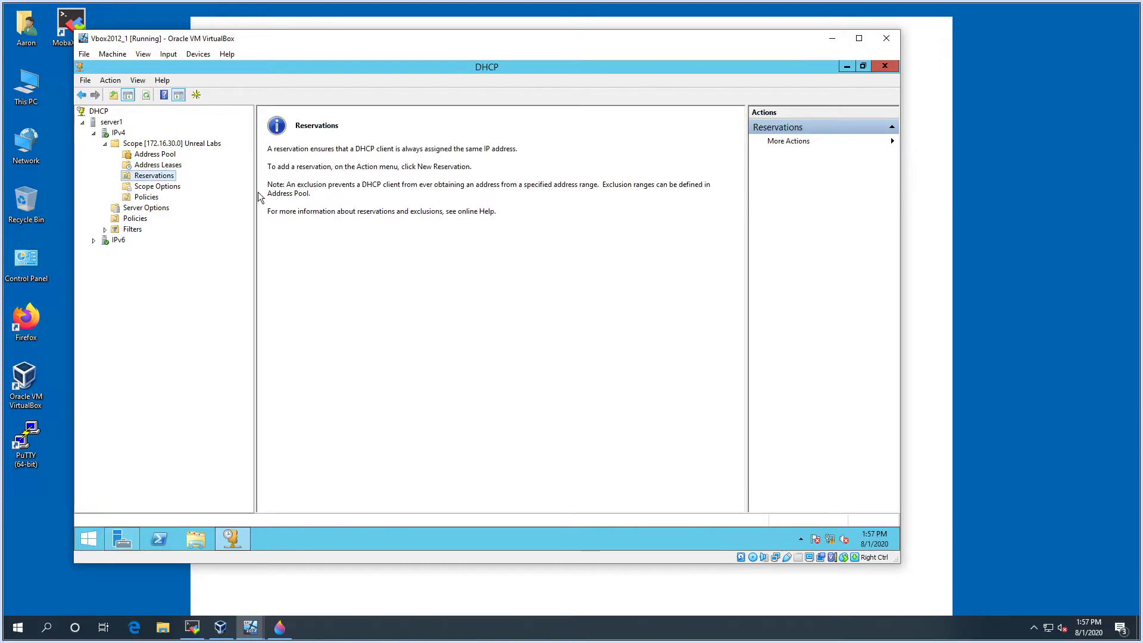
left_click(160, 187)
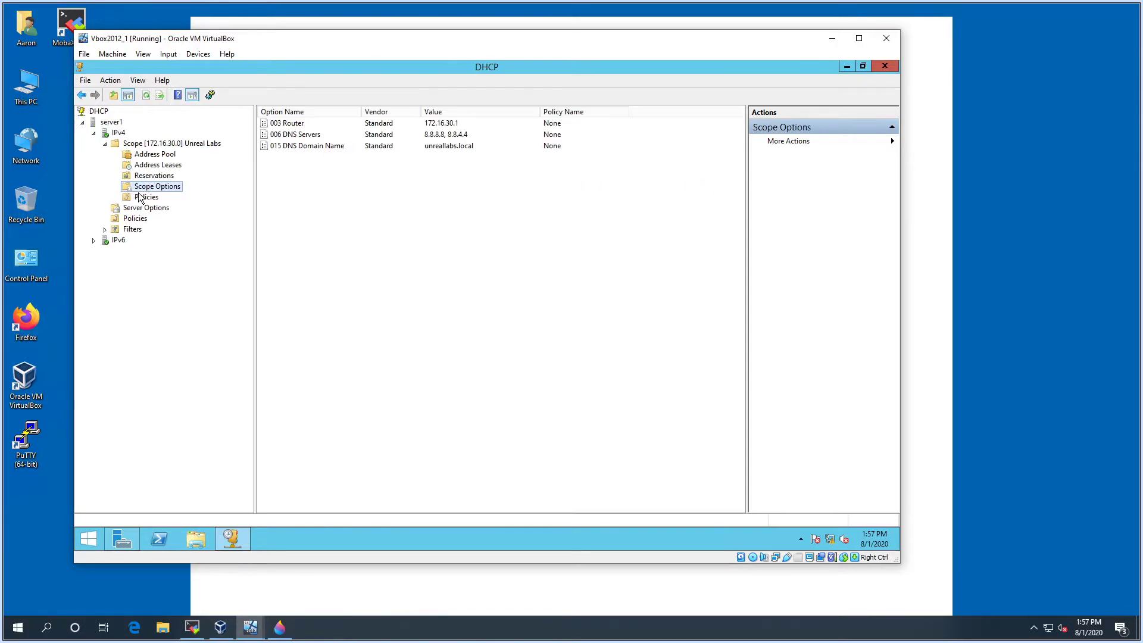
left_click(302, 134)
left_click(297, 127)
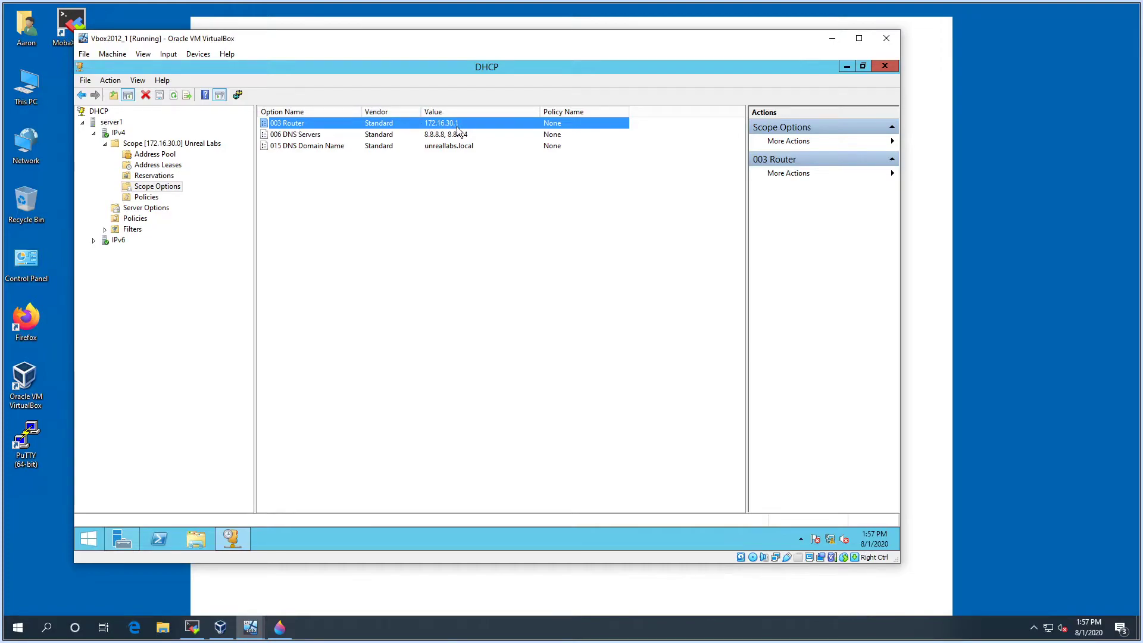
left_click(292, 136)
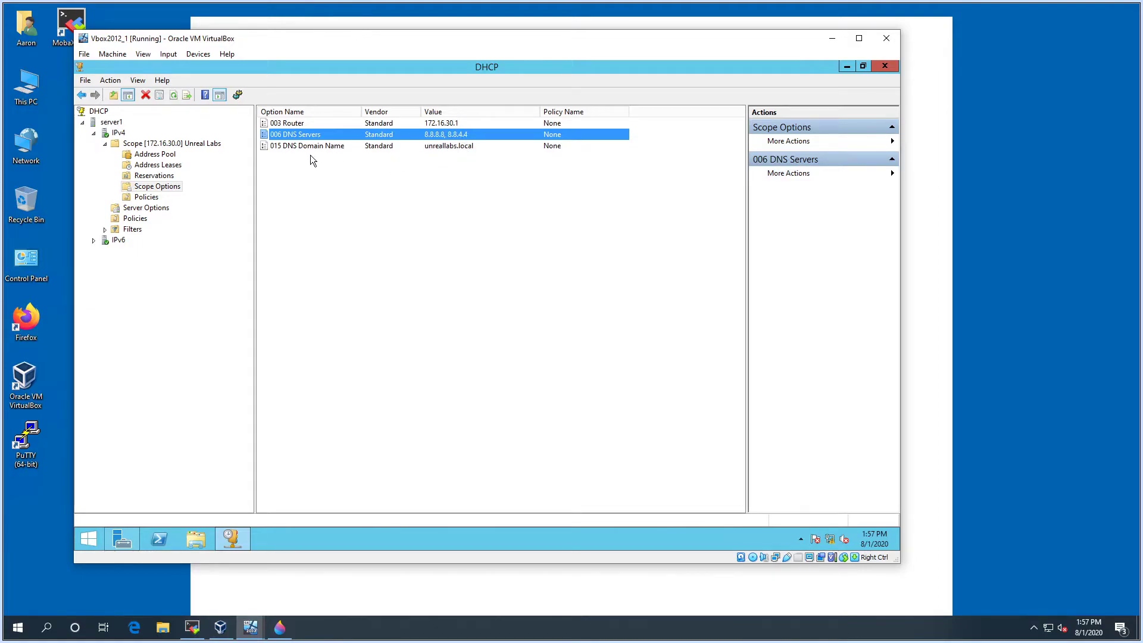
left_click(298, 146)
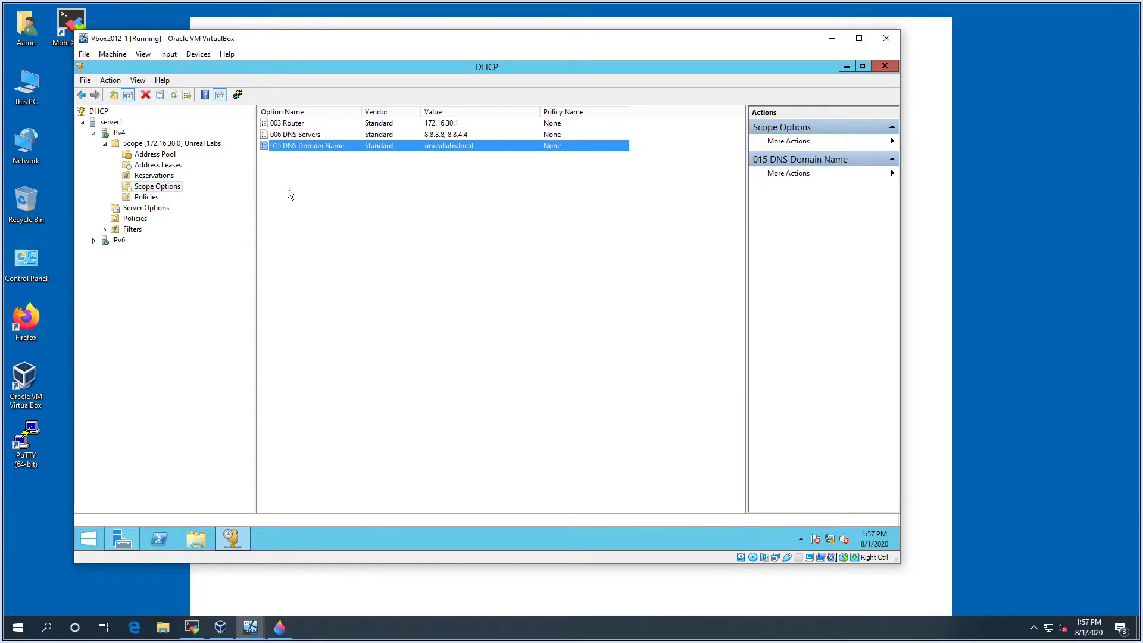
left_click(149, 199)
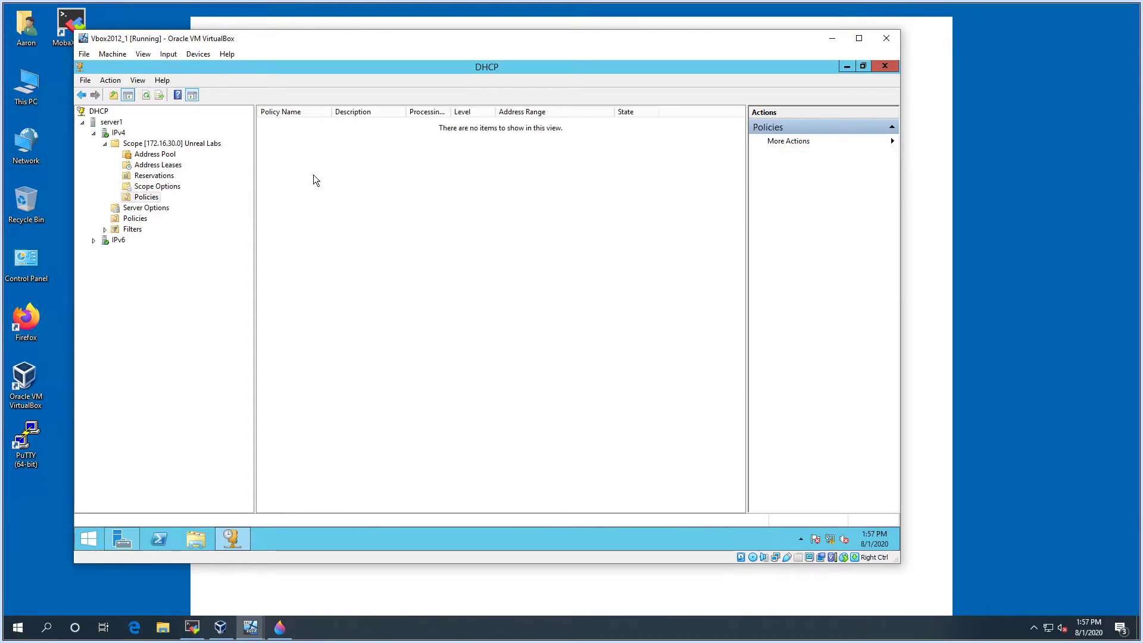
Start a New Policy for the scope, then cancel the wizard without creating it
right_click(142, 202)
left_click(156, 204)
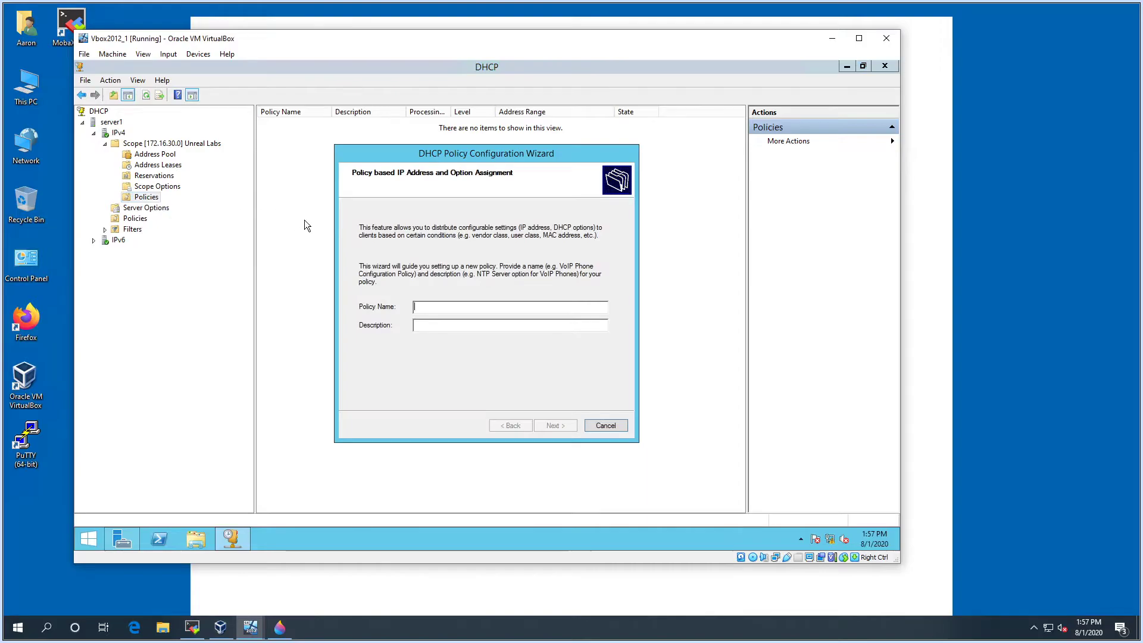
left_click(613, 427)
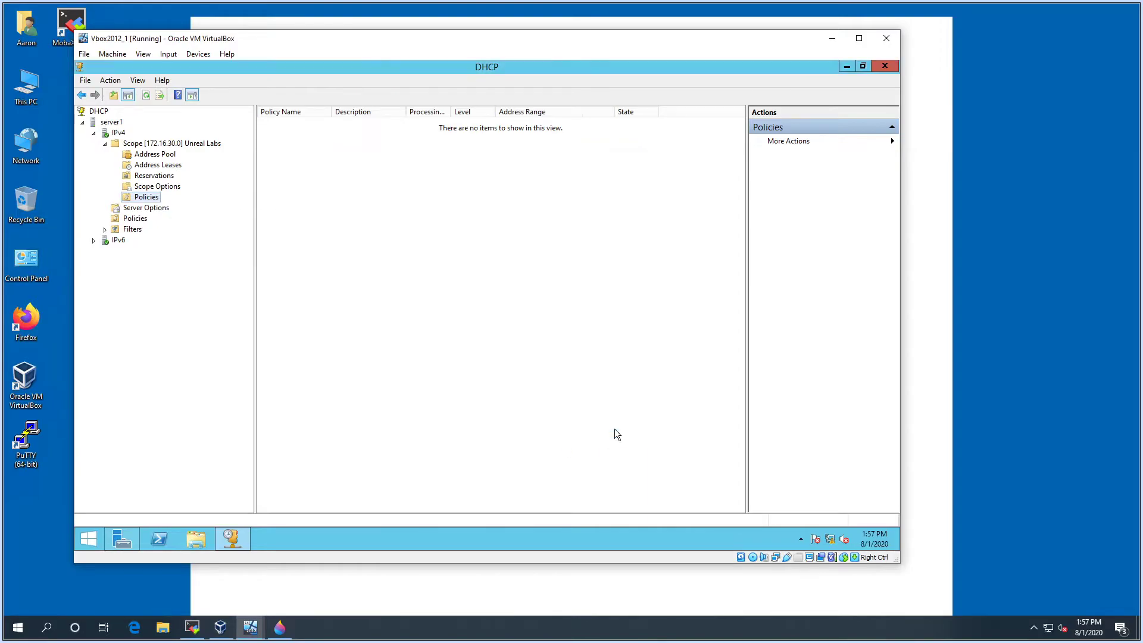
Open Configure Options for Server Options and close it without changes
left_click(134, 212)
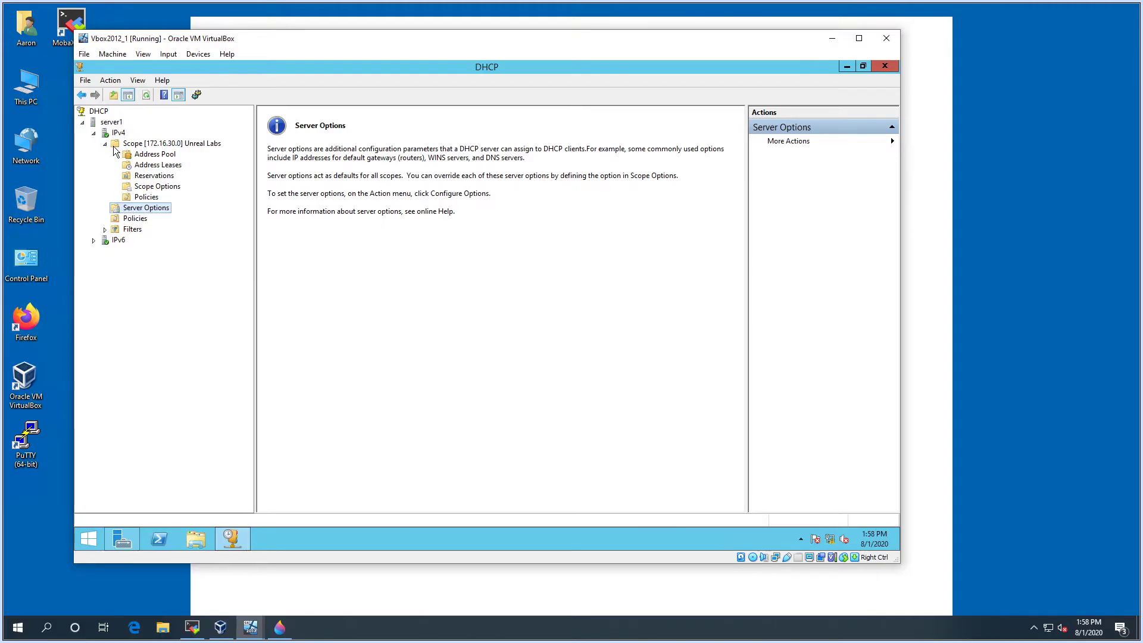
right_click(156, 212)
left_click(196, 216)
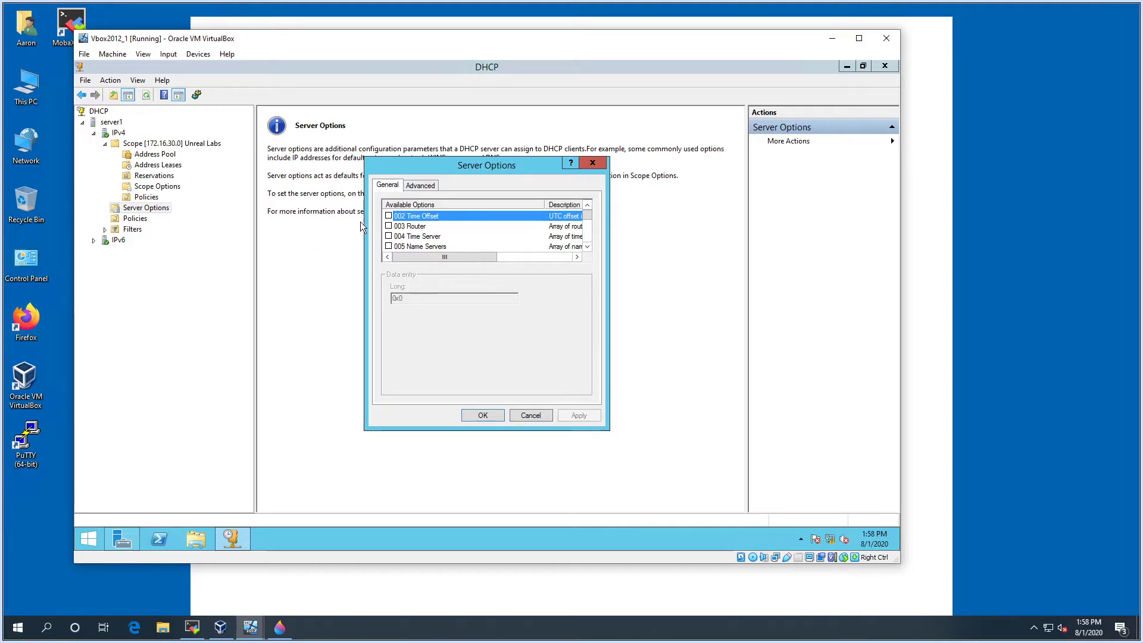
left_click(590, 246)
left_click(590, 246)
left_click(590, 246)
left_click(590, 246)
left_click(589, 246)
left_click(590, 246)
left_click(590, 246)
left_click(589, 246)
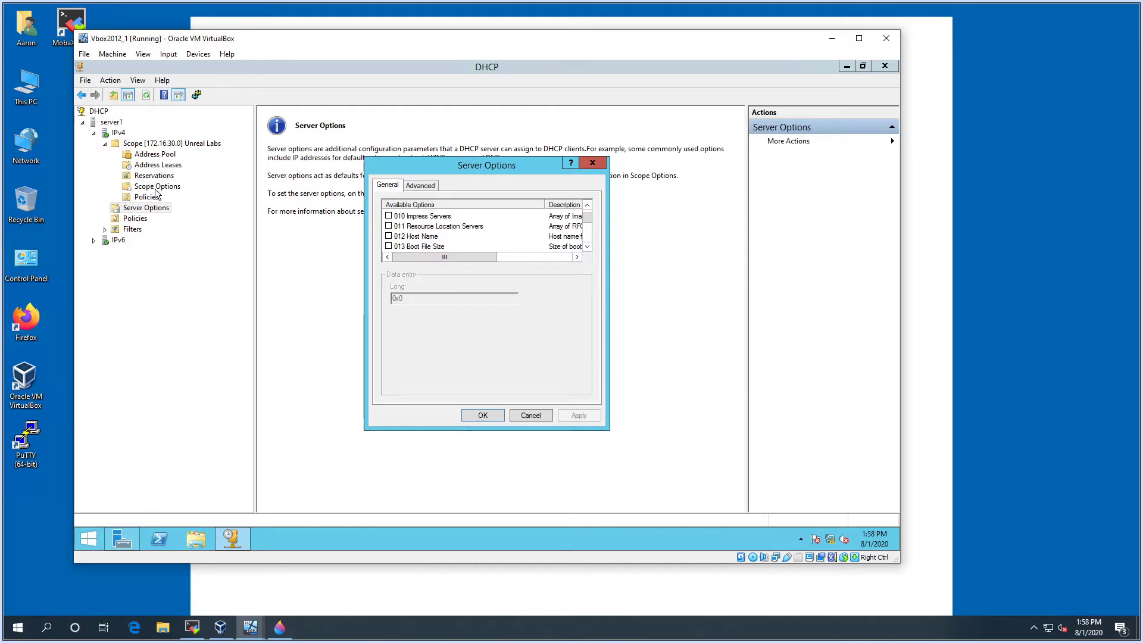
left_click(529, 416)
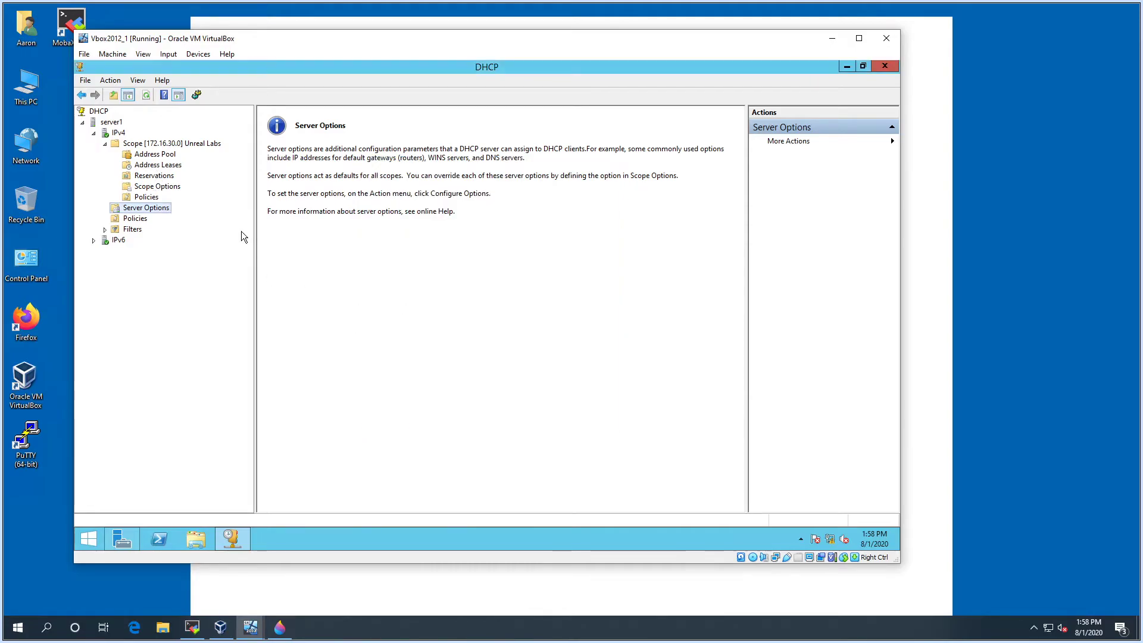
Compare Server Options with the scope options list, inspecting 006 DNS Servers
left_click(160, 189)
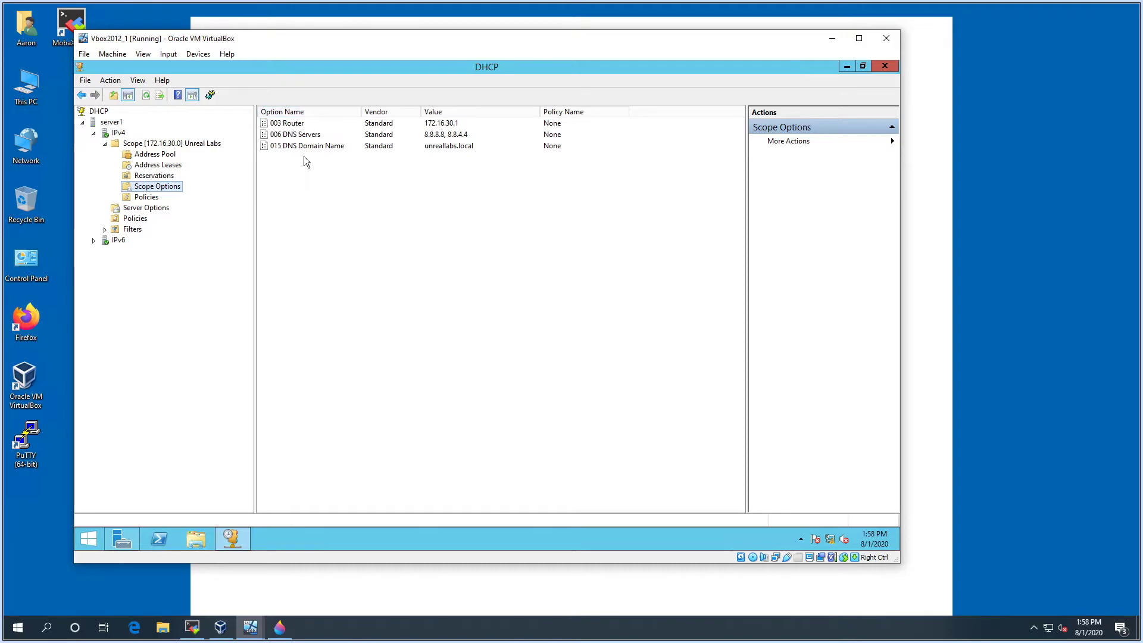
left_click(146, 208)
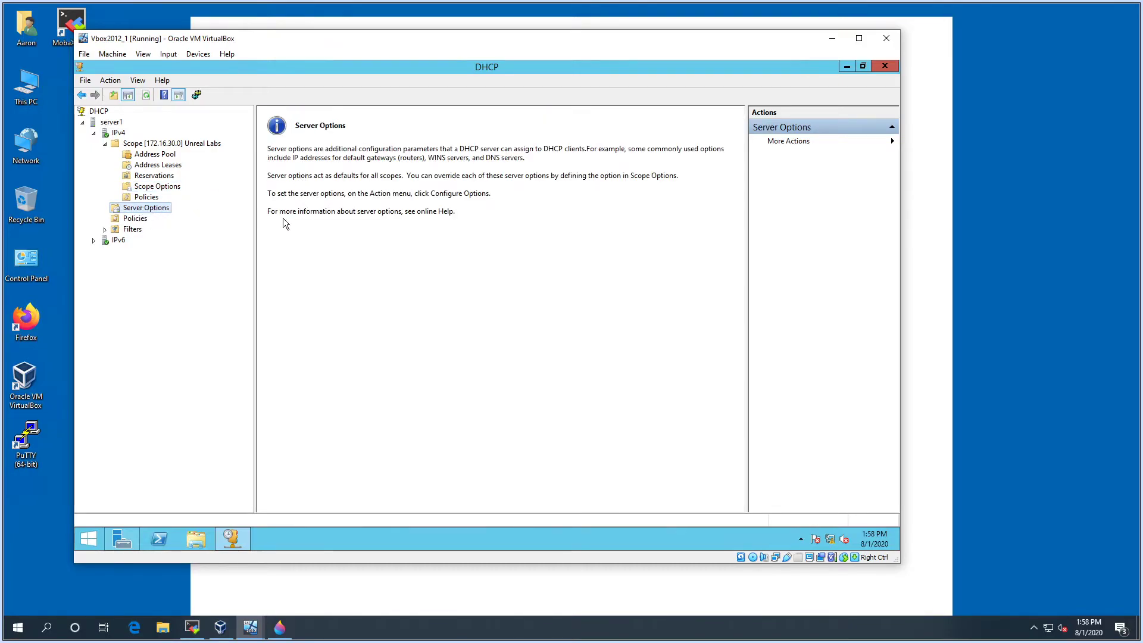
left_click(152, 189)
left_click(285, 136)
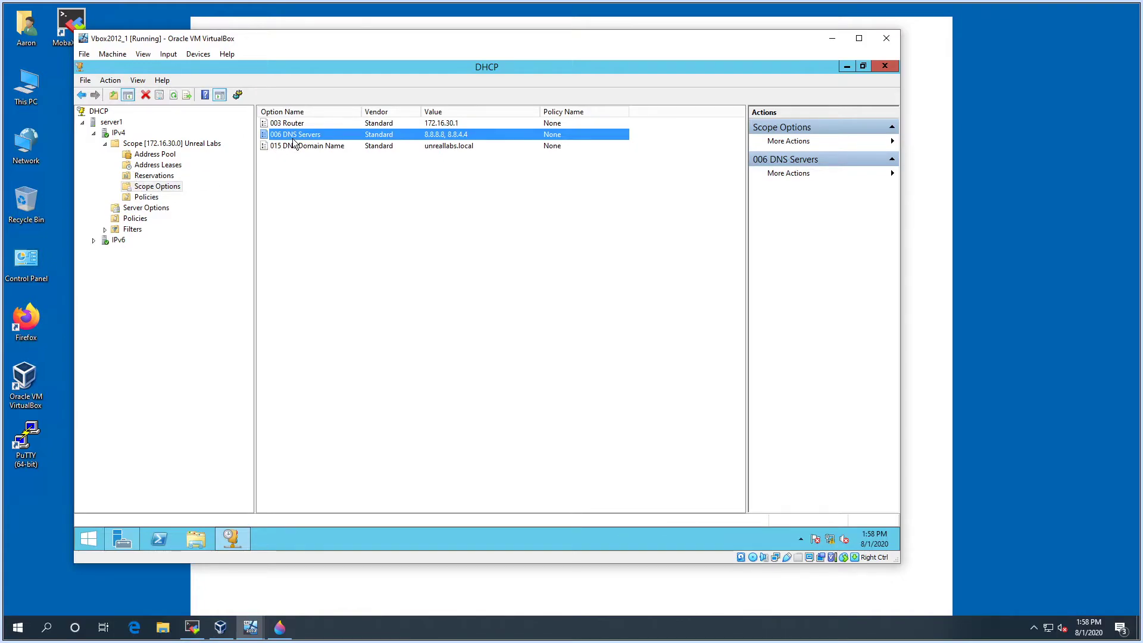
Expand Filters and browse the Allow and Deny filter lists
left_click(105, 230)
left_click(127, 231)
left_click(137, 243)
right_click(137, 243)
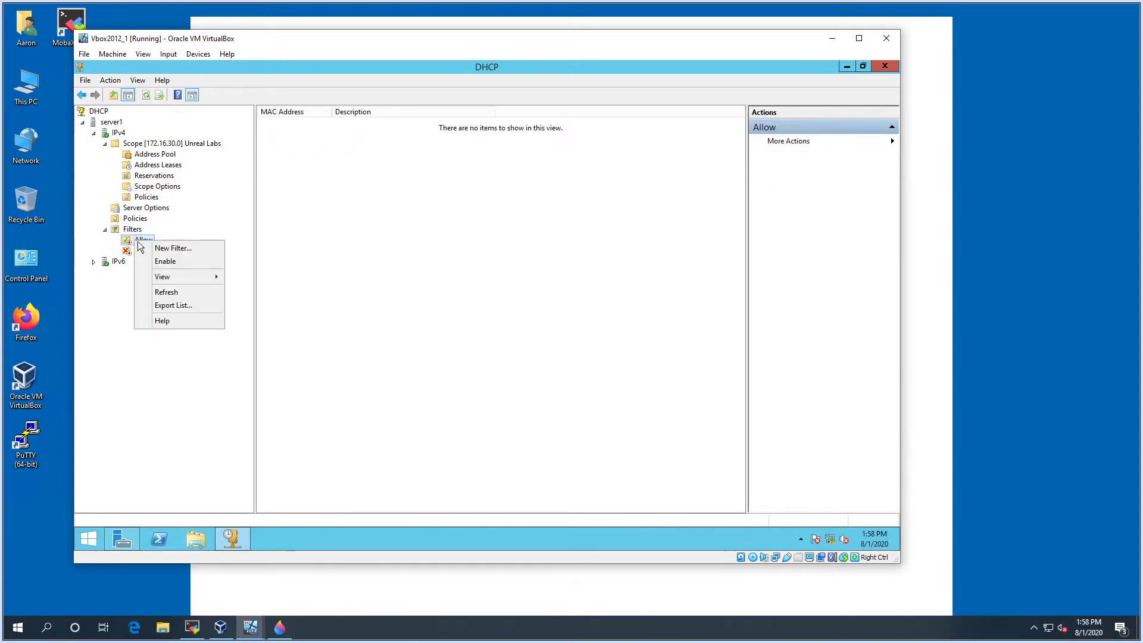
left_click(115, 280)
left_click(141, 251)
left_click(145, 241)
left_click(146, 253)
left_click(143, 241)
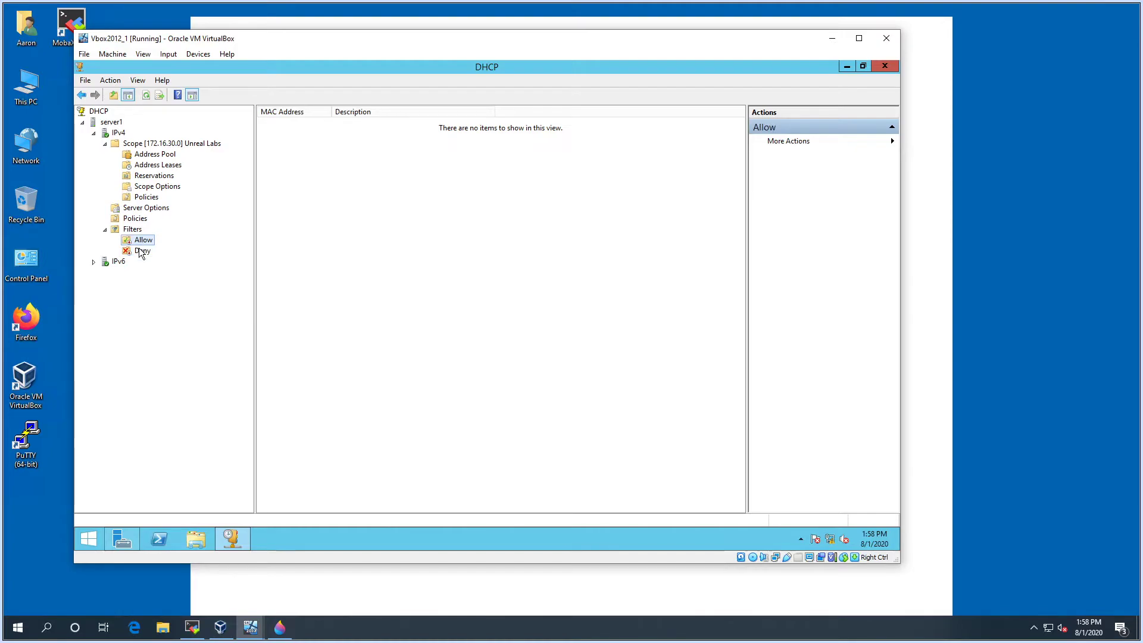
Switch between the scope's Address Pool and Address Leases, which lists no leases
left_click(145, 155)
left_click(147, 166)
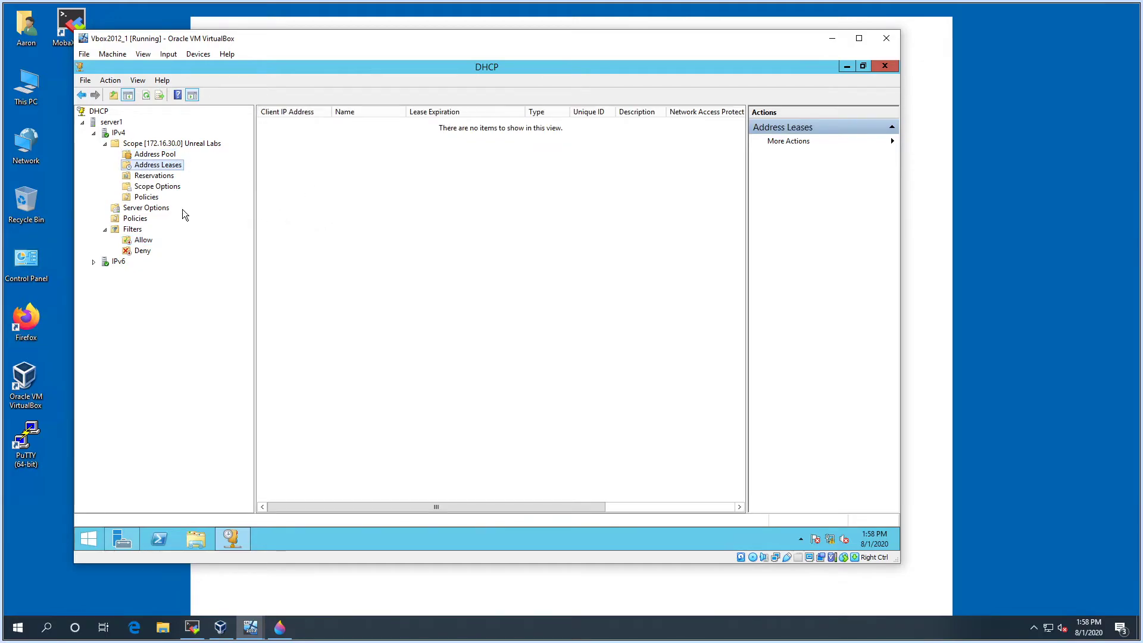
left_click(156, 156)
left_click(181, 166)
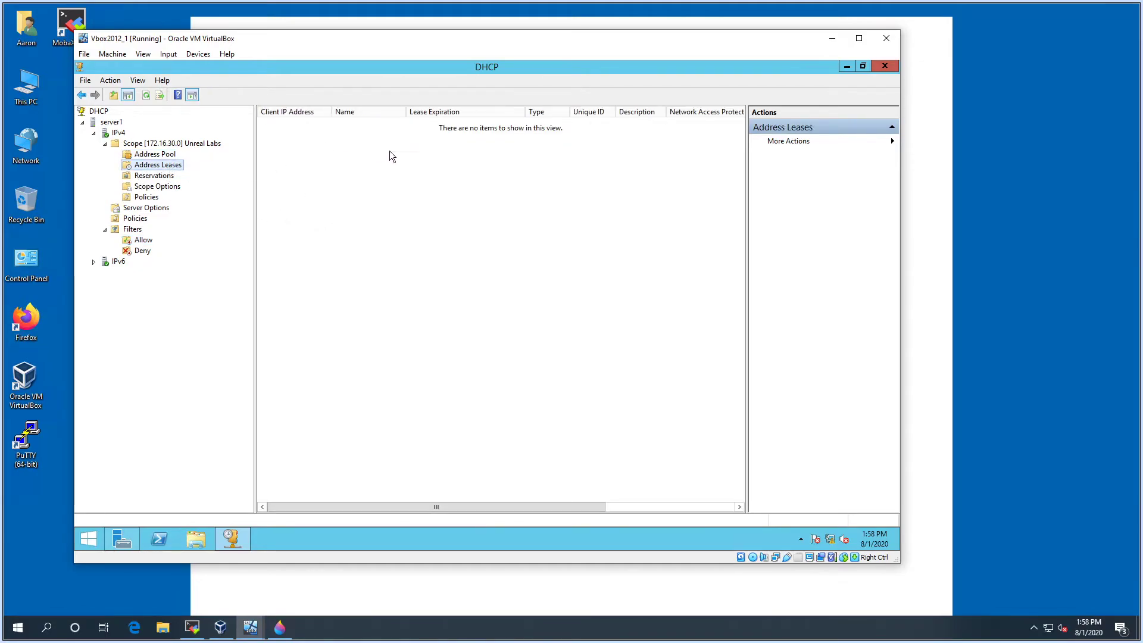
In Vbox2012_2, open a fresh PowerShell window and run the ipconfig renew command
left_click(250, 628)
left_click(286, 569)
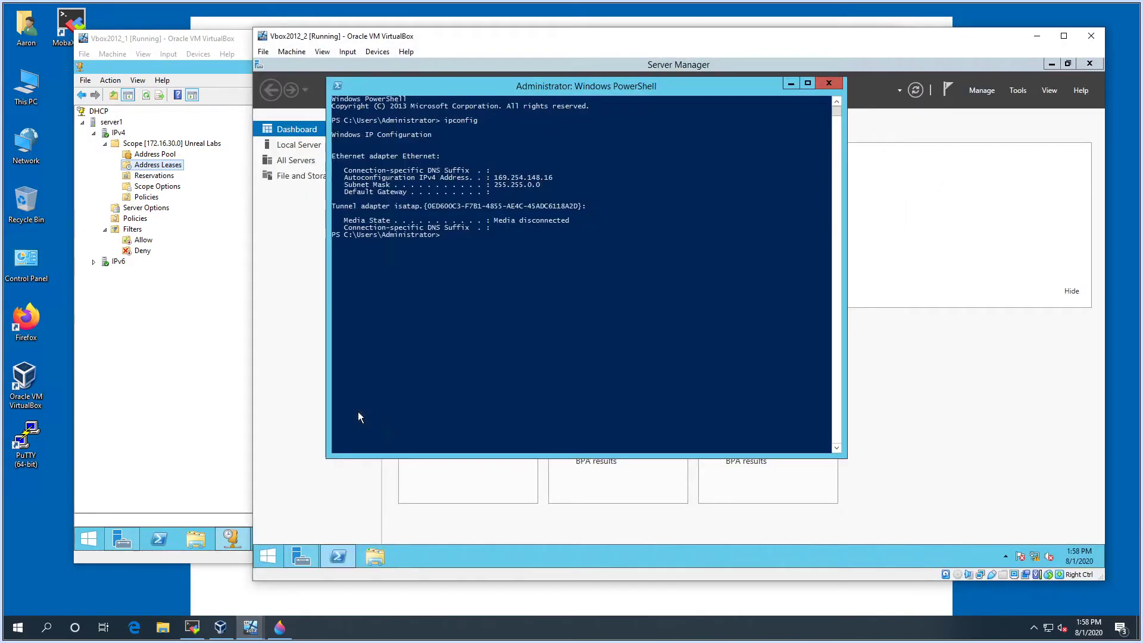
left_click_drag(451, 38, 441, 42)
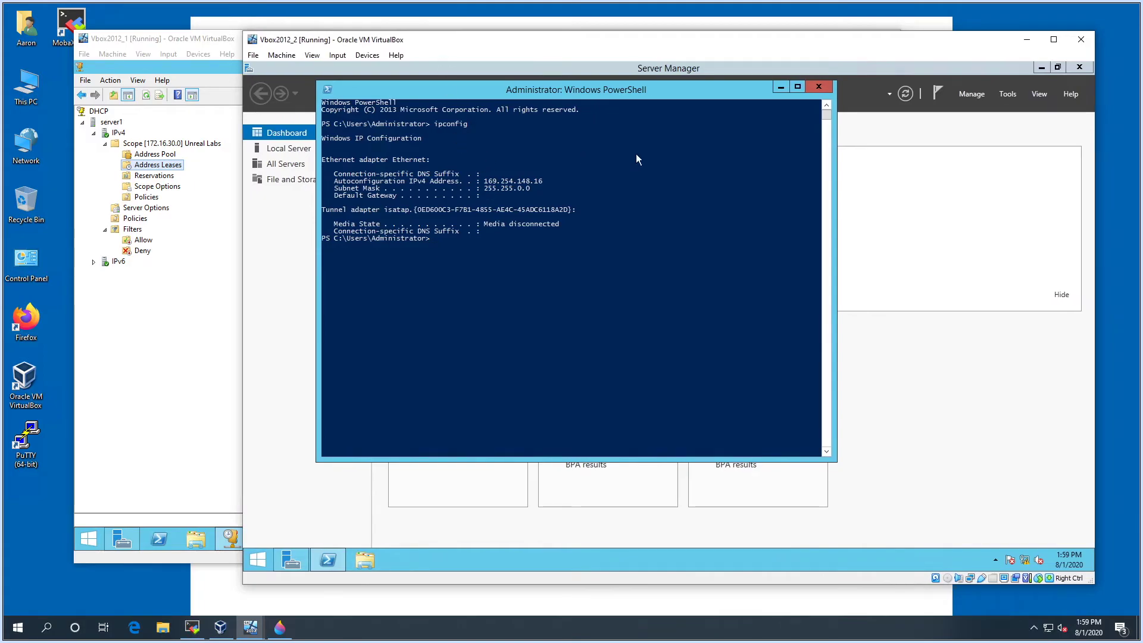
left_click(815, 84)
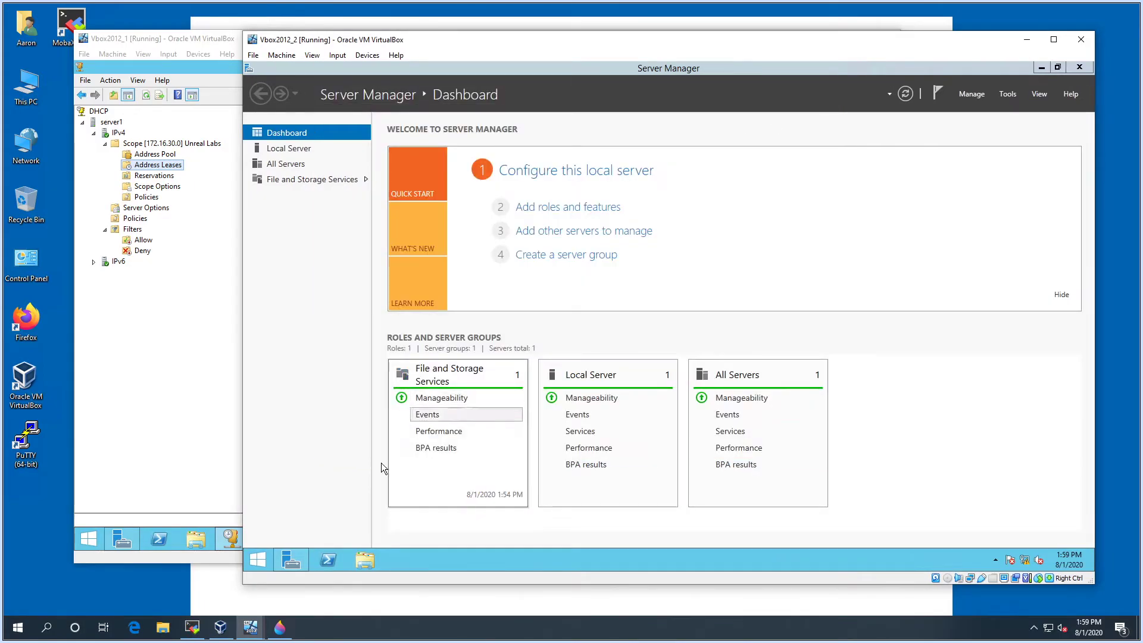
left_click(324, 562)
left_click(537, 335)
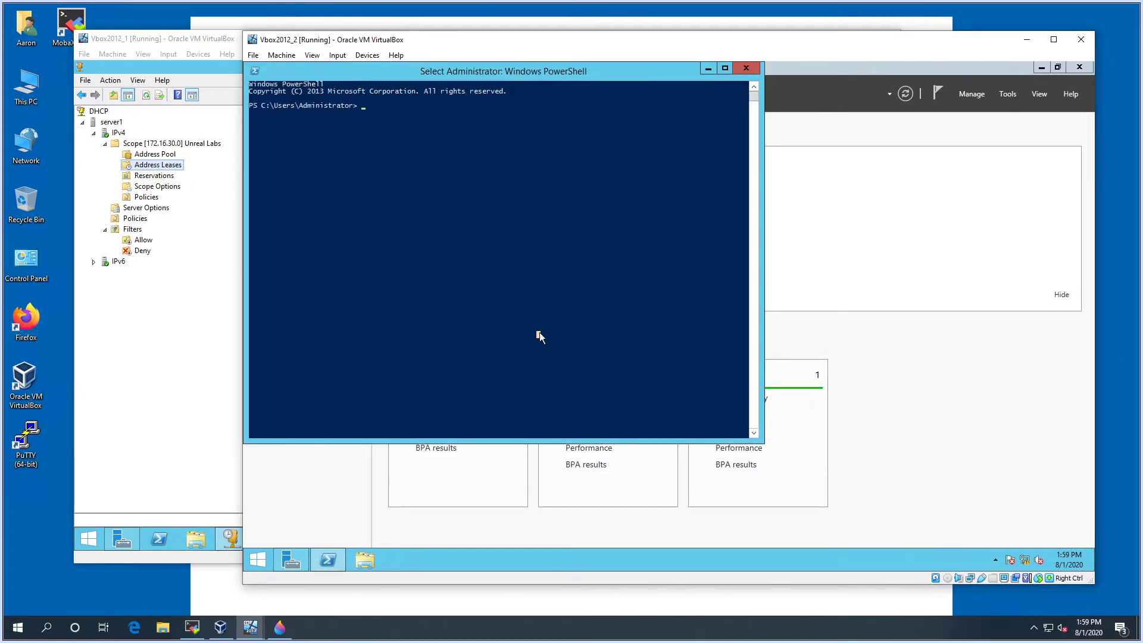
type("ipconfig /n")
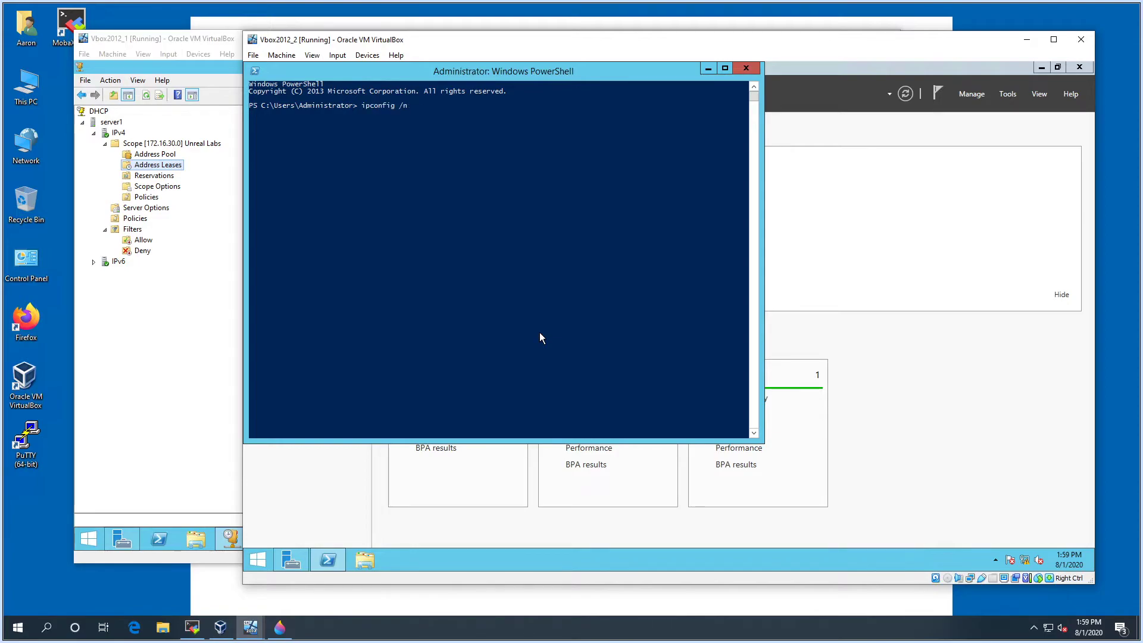
type("ewnew")
key("Return")
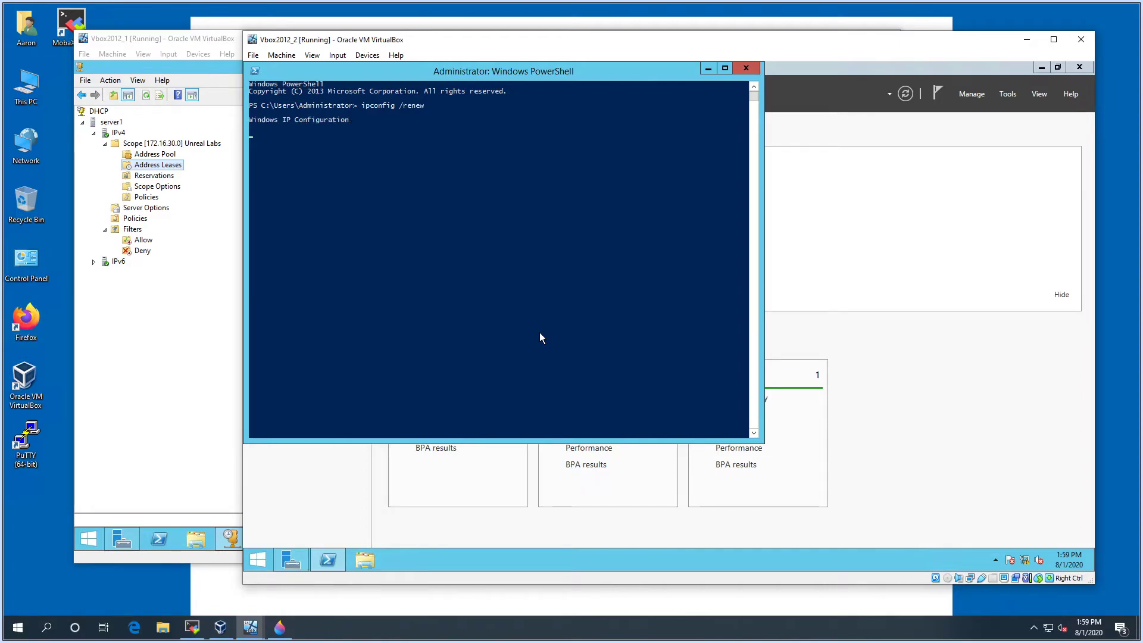
Review the DHCP diagram in Paint 3D, minimize it, and move PowerShell aside
left_click(280, 628)
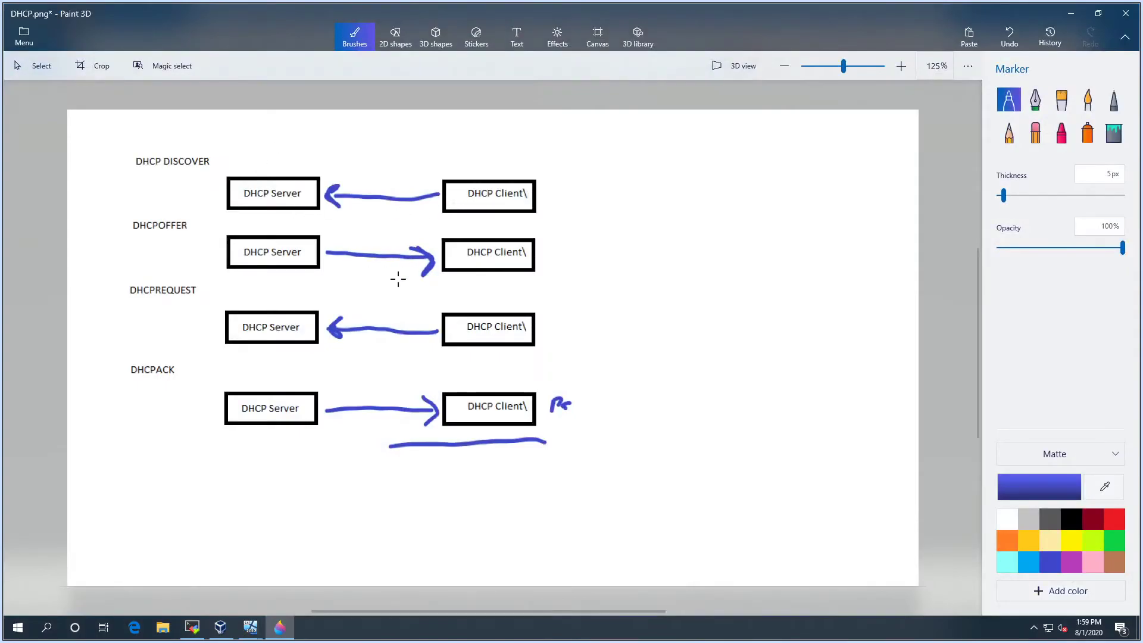
left_click(1071, 13)
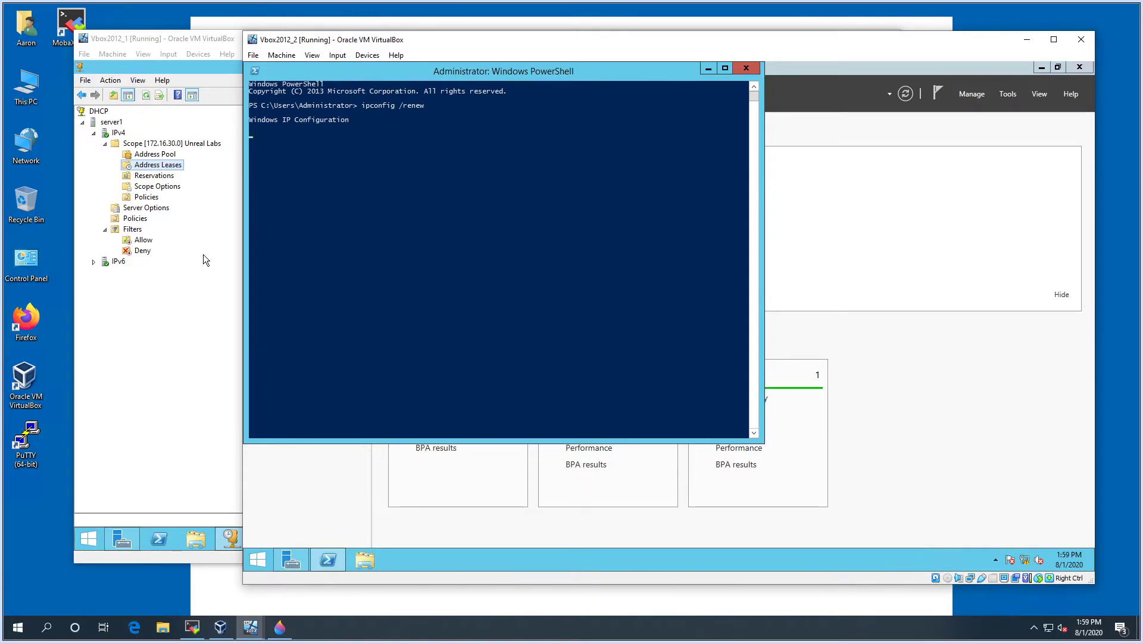
left_click_drag(387, 76, 430, 89)
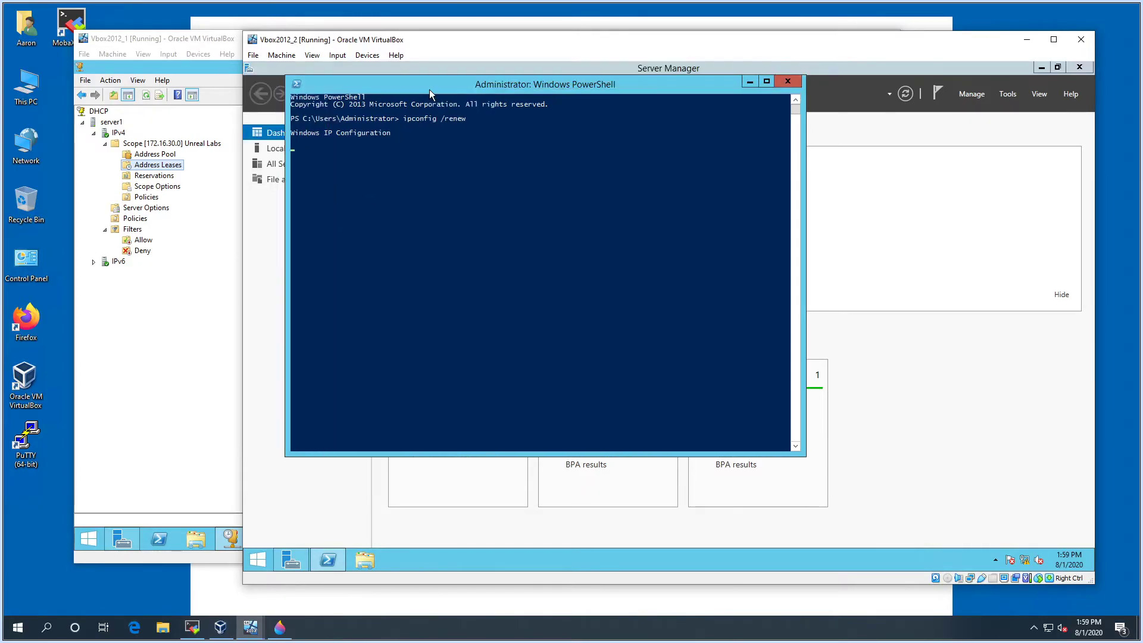
Refresh the Address Leases list on the DHCP server VM
left_click(199, 43)
right_click(290, 184)
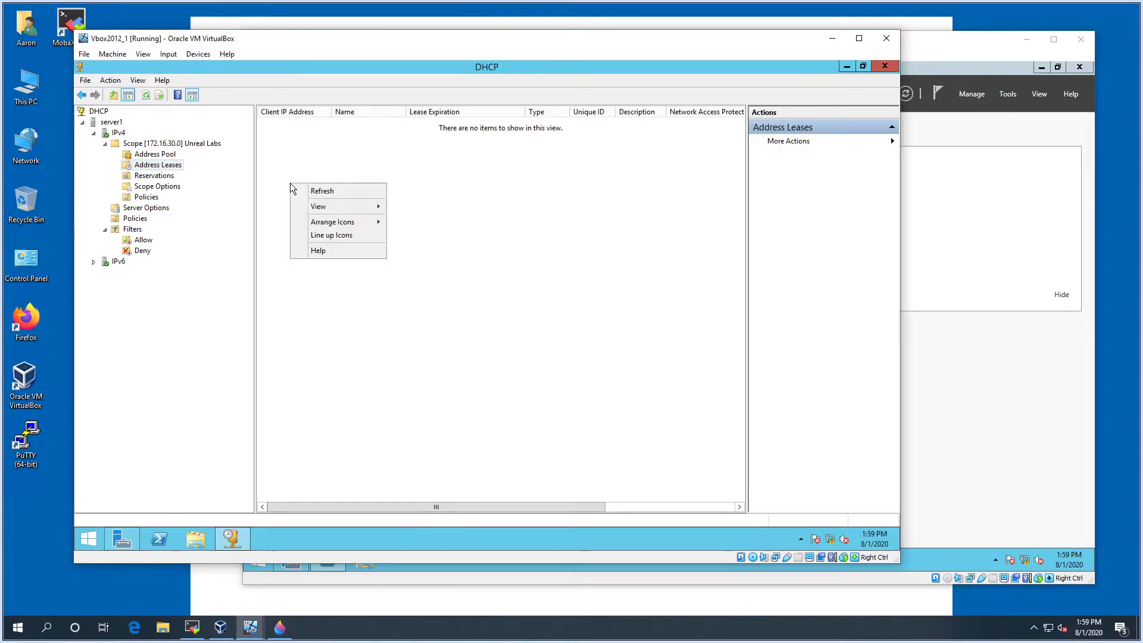
left_click(297, 192)
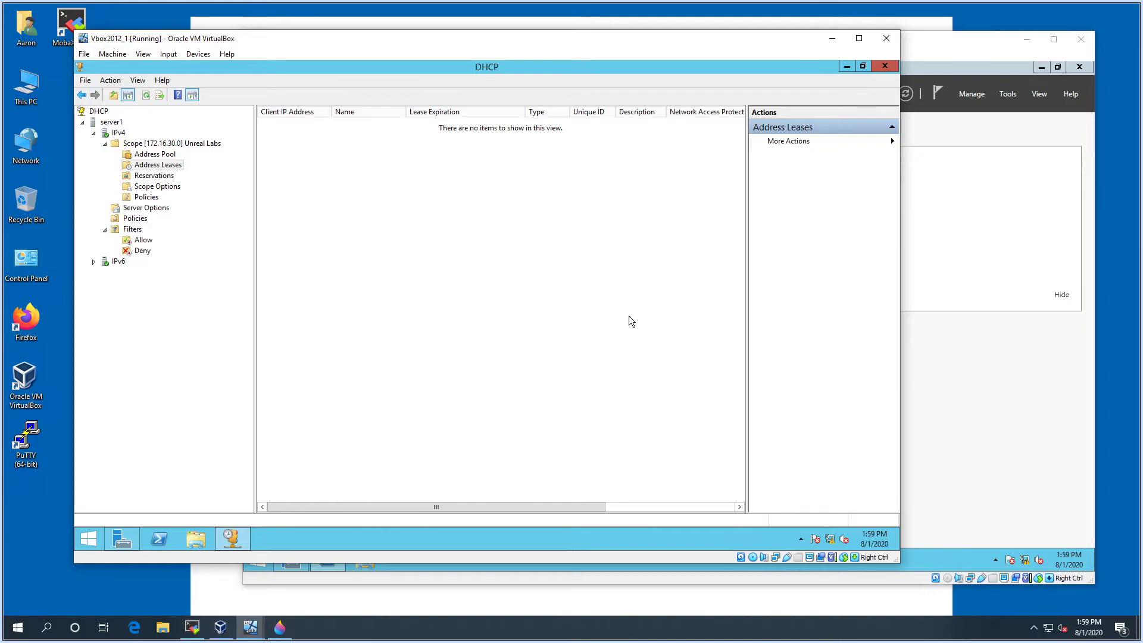
Check Vbox2012_2's network adapter settings and cancel without changes
left_click(934, 65)
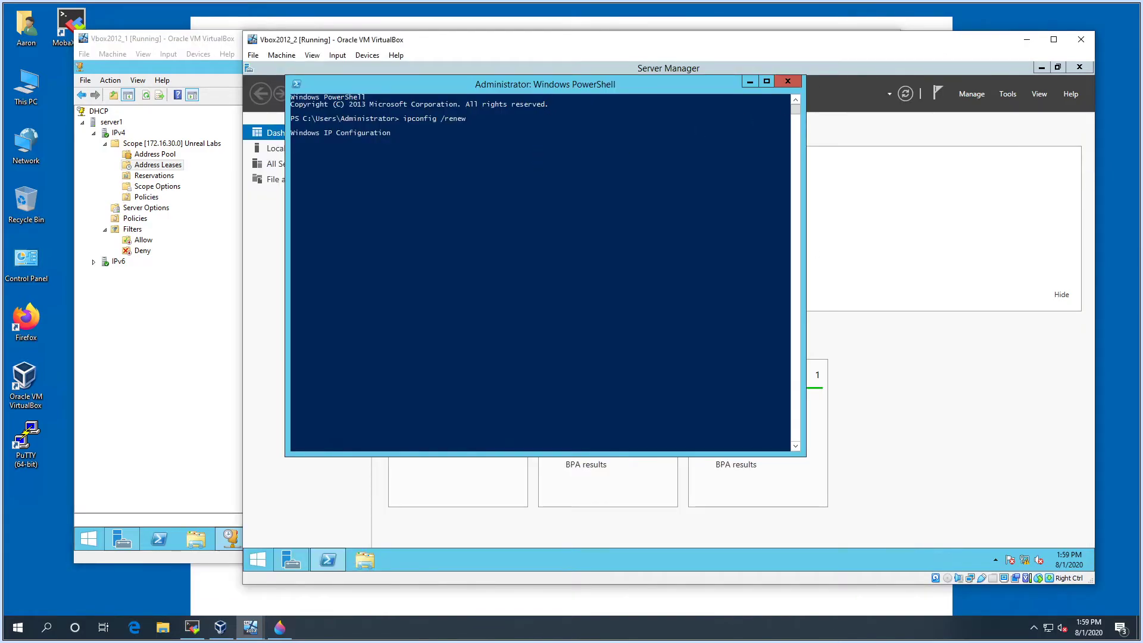
left_click_drag(550, 84, 571, 113)
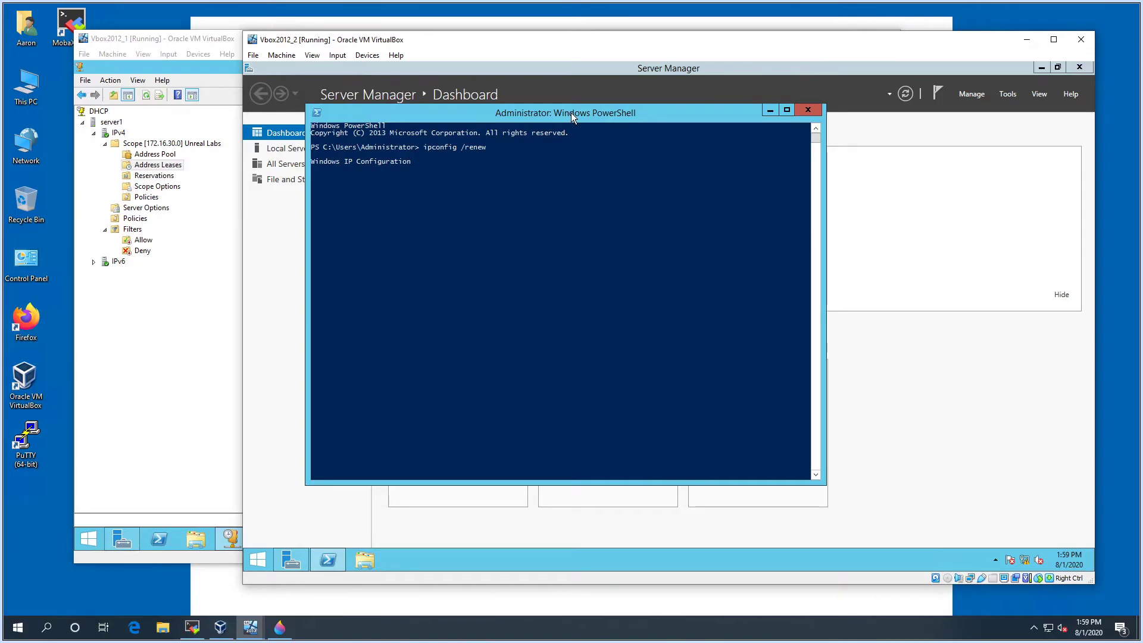
left_click(282, 55)
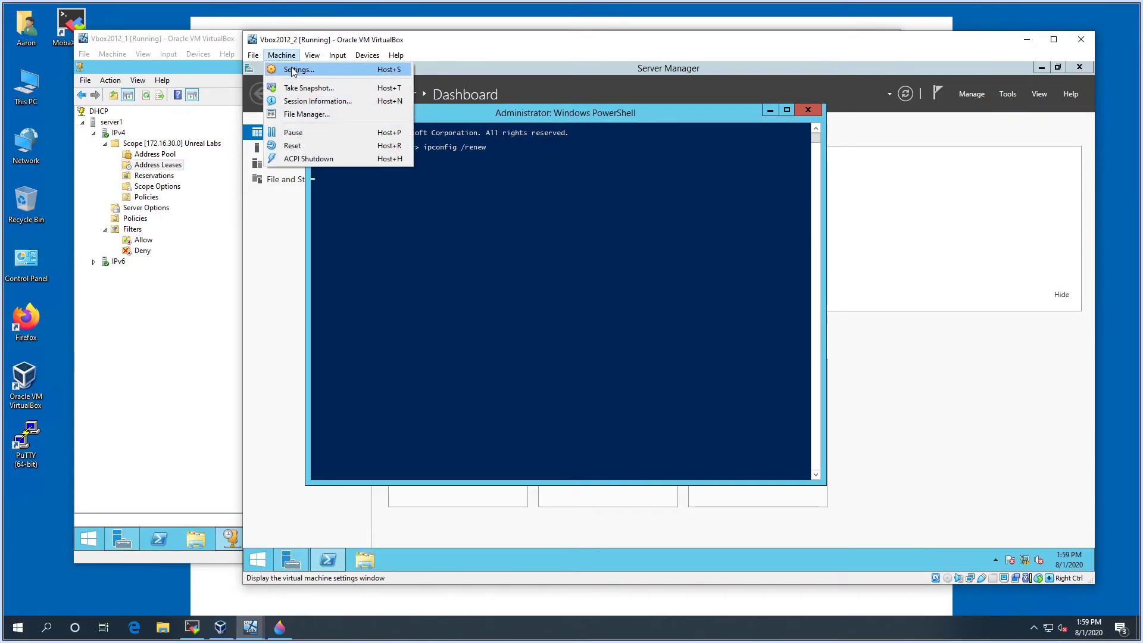
left_click(293, 70)
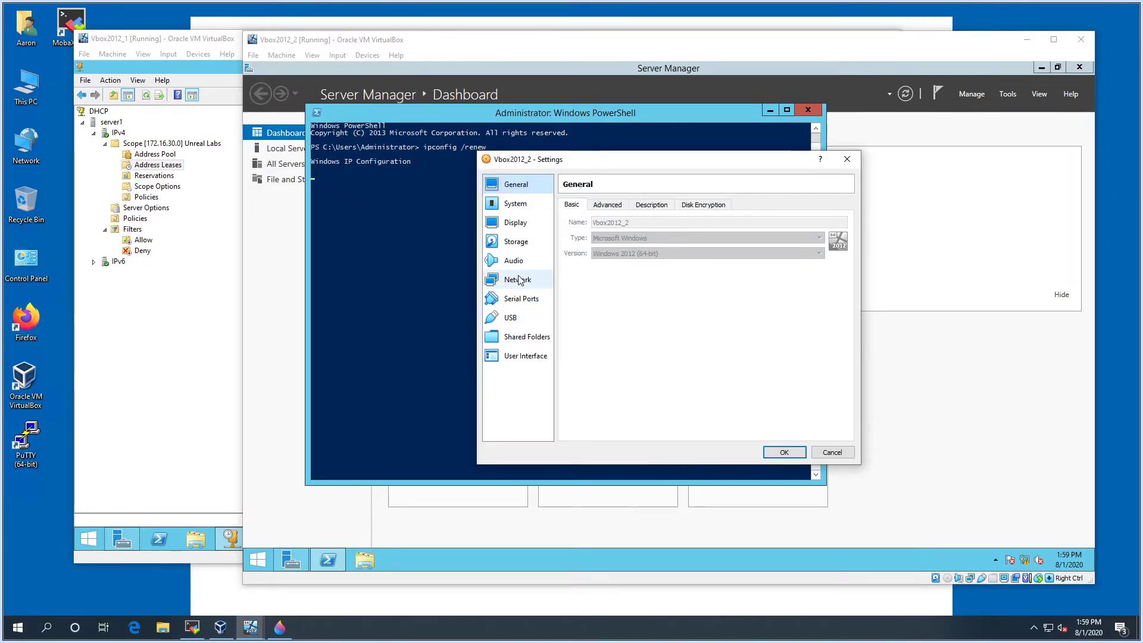
left_click(518, 280)
left_click(840, 453)
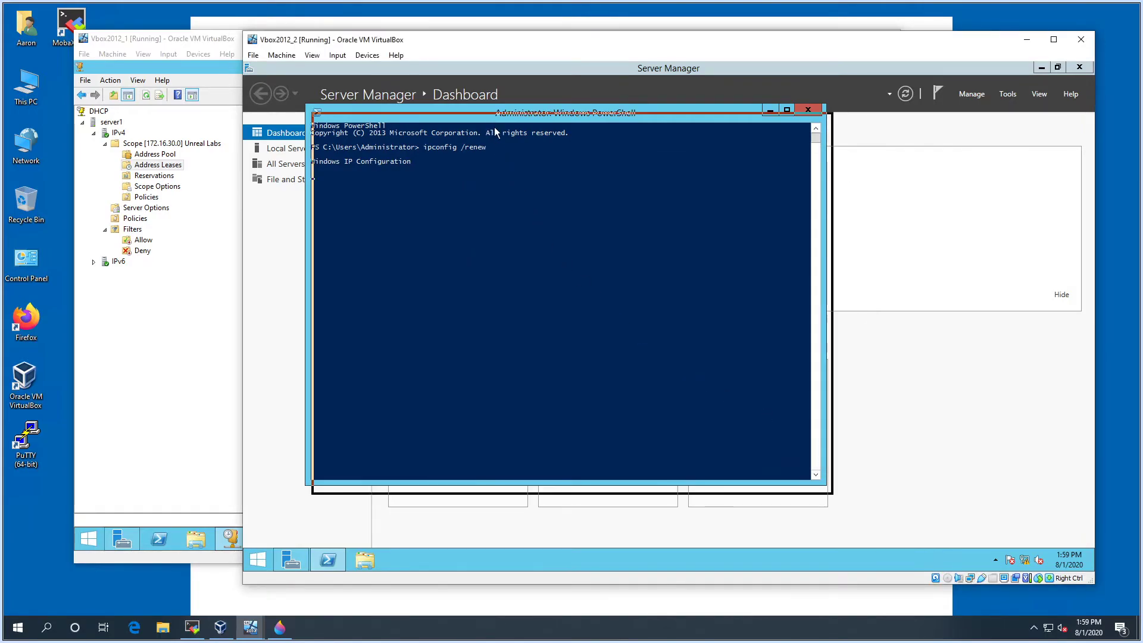
Bring the DHCP server VM Vbox2012_1 forward and open its Machine menu
left_click_drag(488, 123, 496, 130)
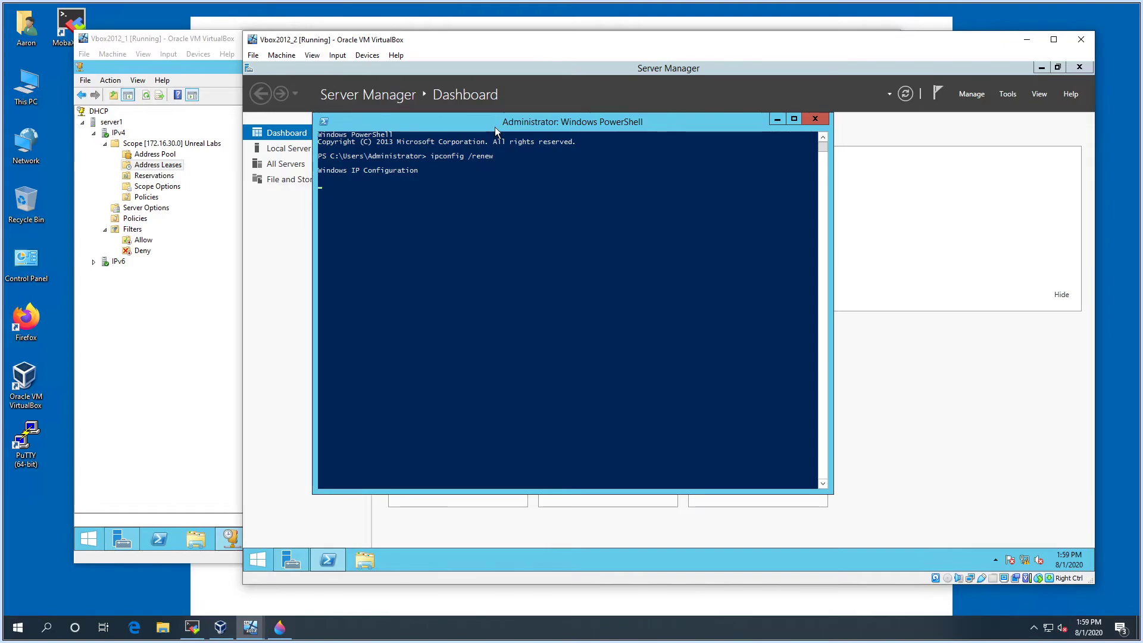
left_click(222, 66)
left_click(112, 55)
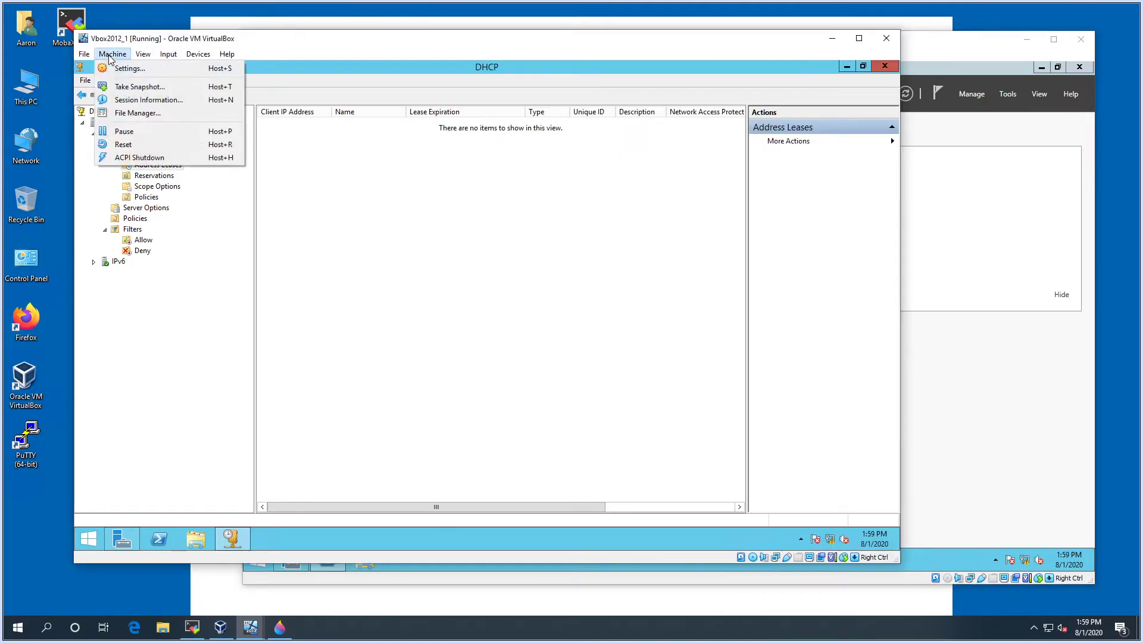
Review Vbox2012_1's NAT network adapter settings and cancel without changes
key("Escape")
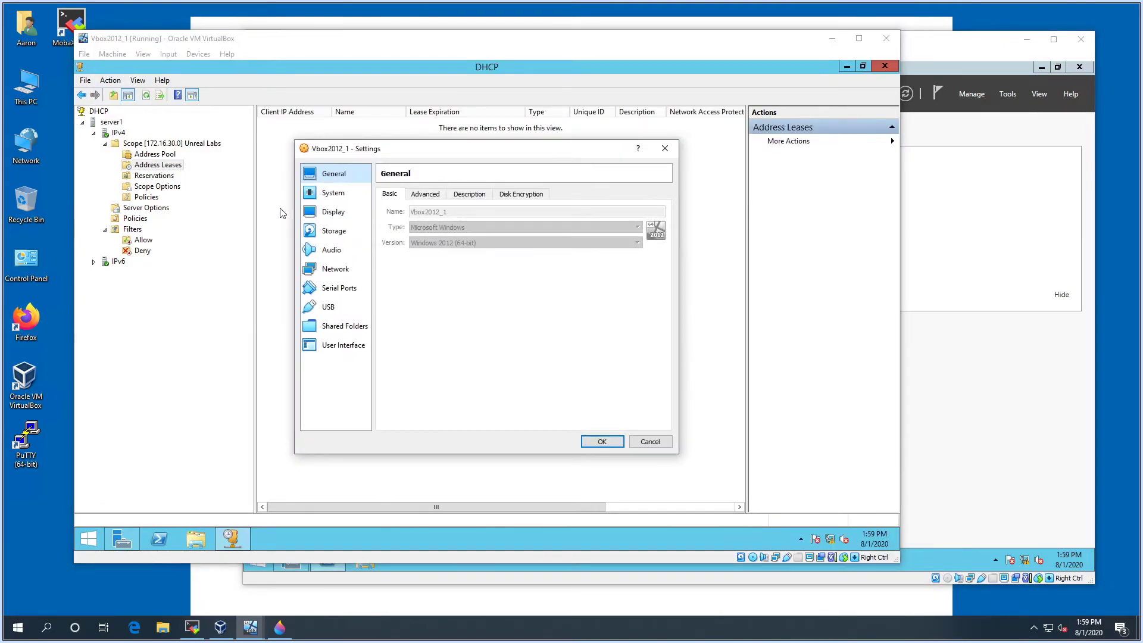
left_click(356, 271)
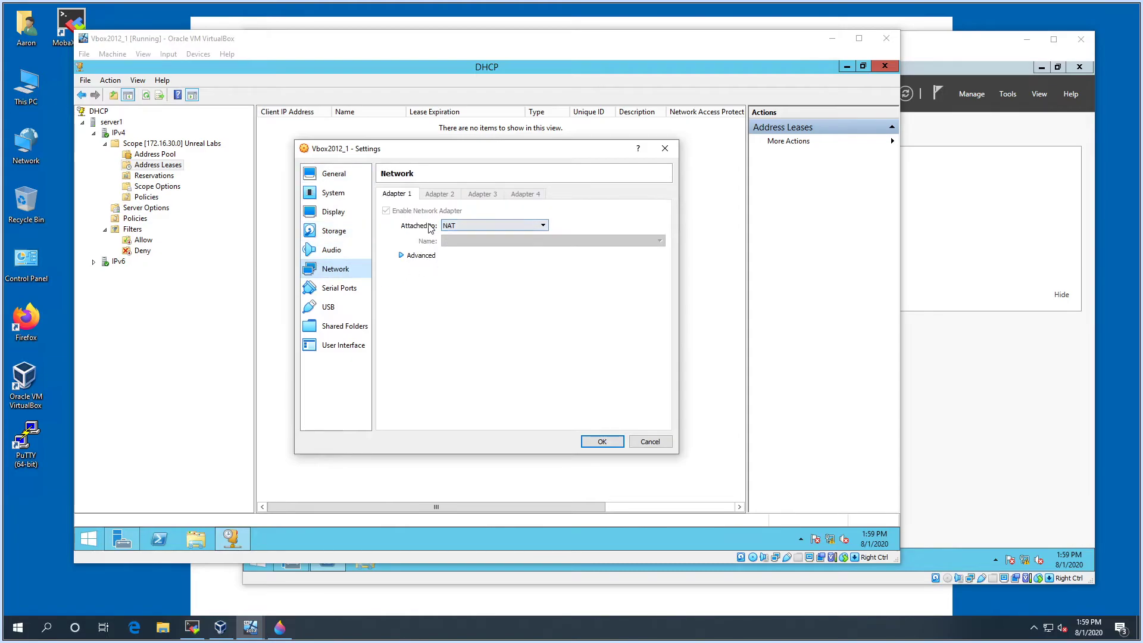
left_click(651, 442)
left_click(992, 477)
left_click(328, 560)
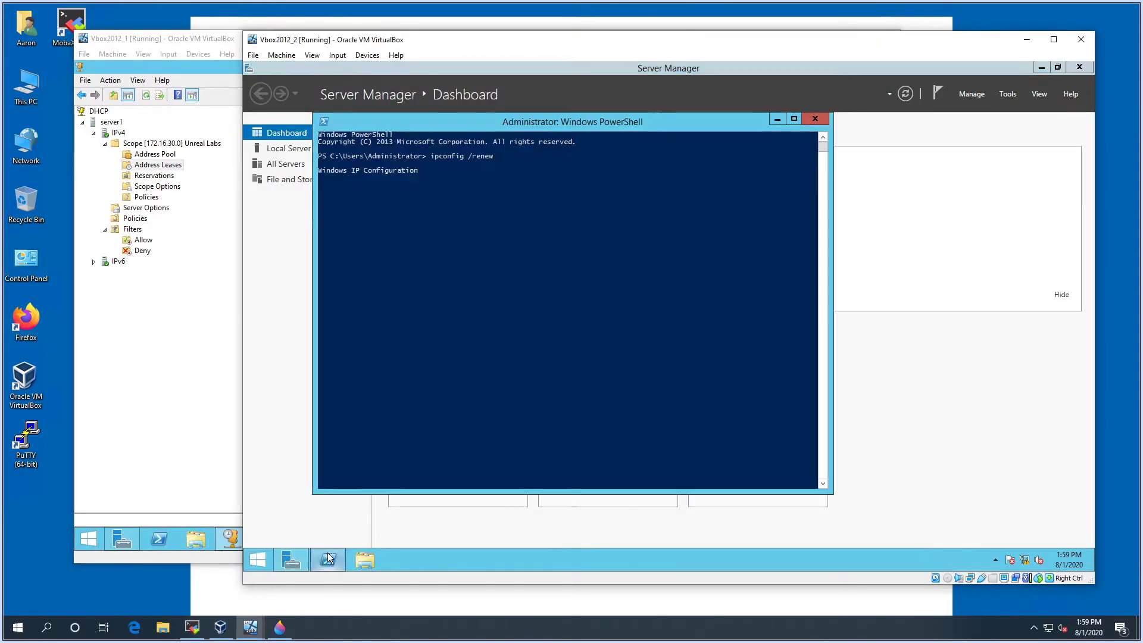
left_click(166, 260)
left_click(113, 54)
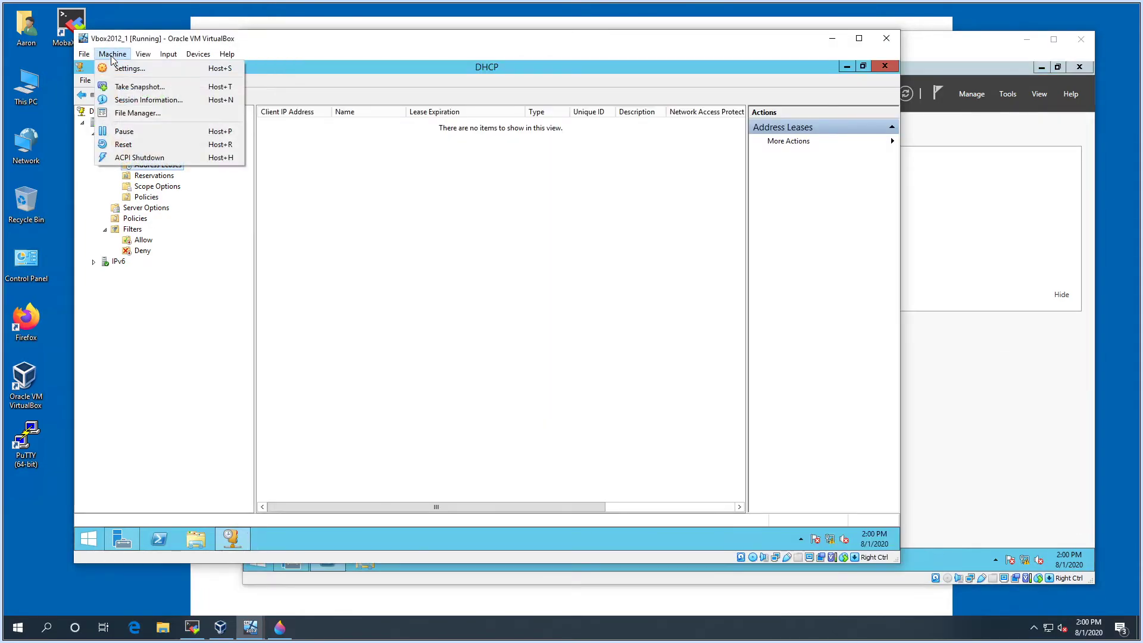
key("Escape")
key("ctrl+s")
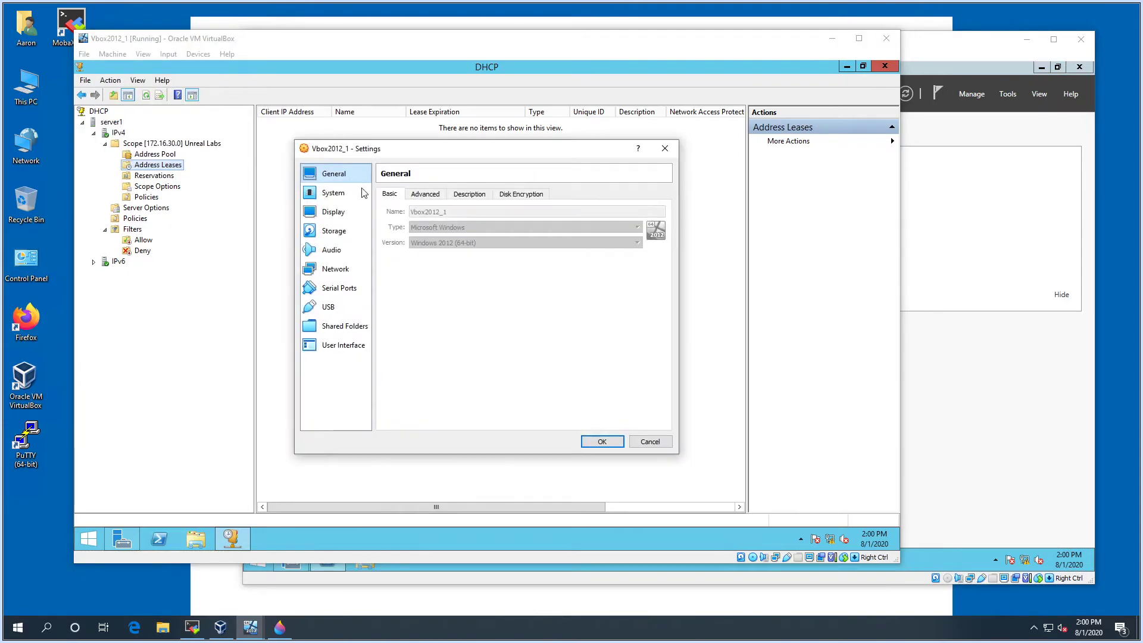
left_click(335, 268)
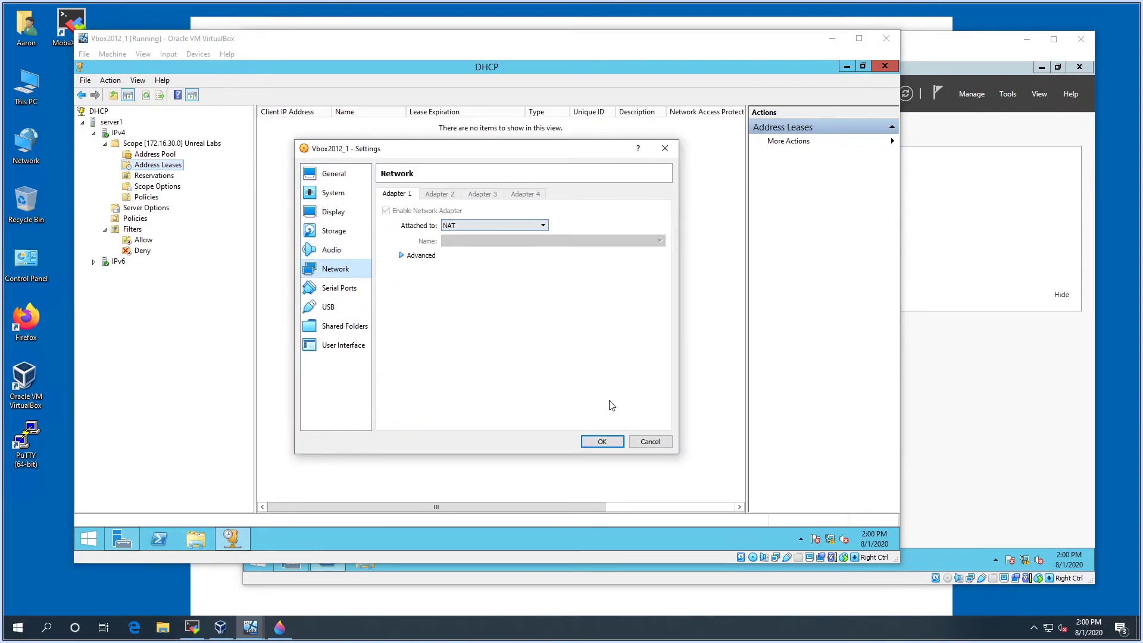
left_click(651, 442)
Close DHCP and Server Manager, then shut down the Vbox2012_1 guest
left_click(892, 66)
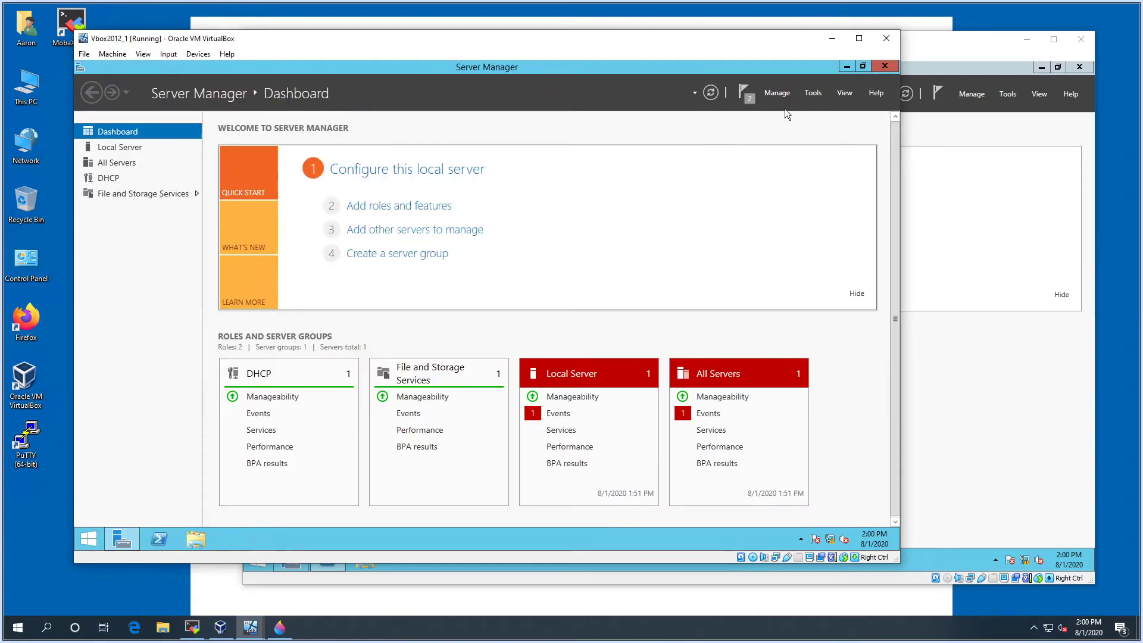
left_click(885, 66)
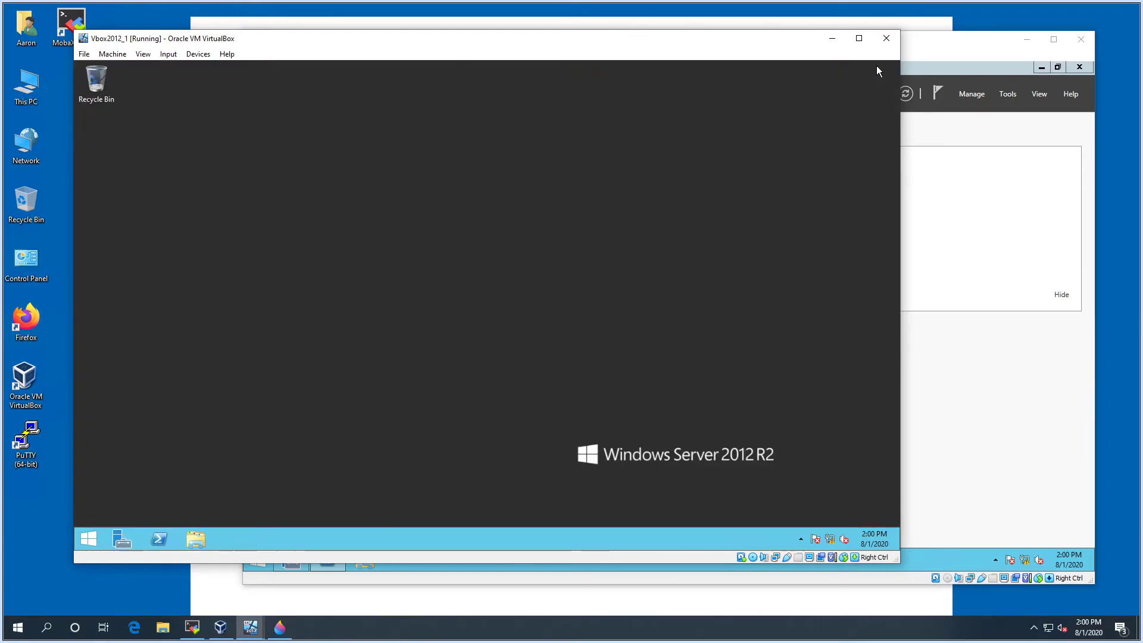
right_click(88, 539)
mouse_move(101, 517)
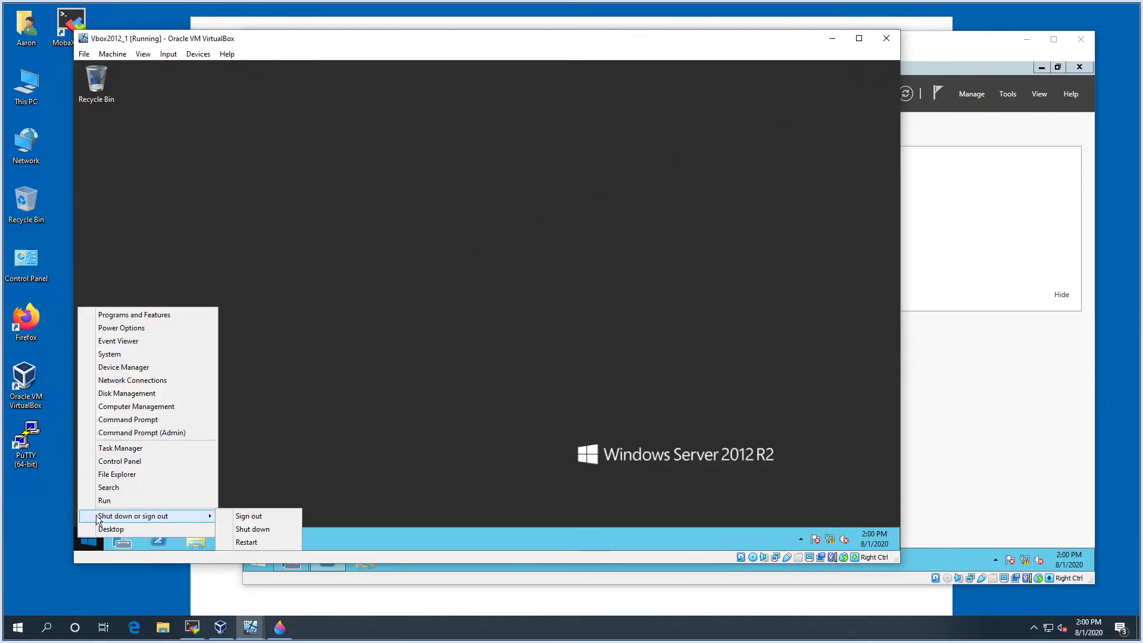
left_click(245, 529)
left_click(258, 516)
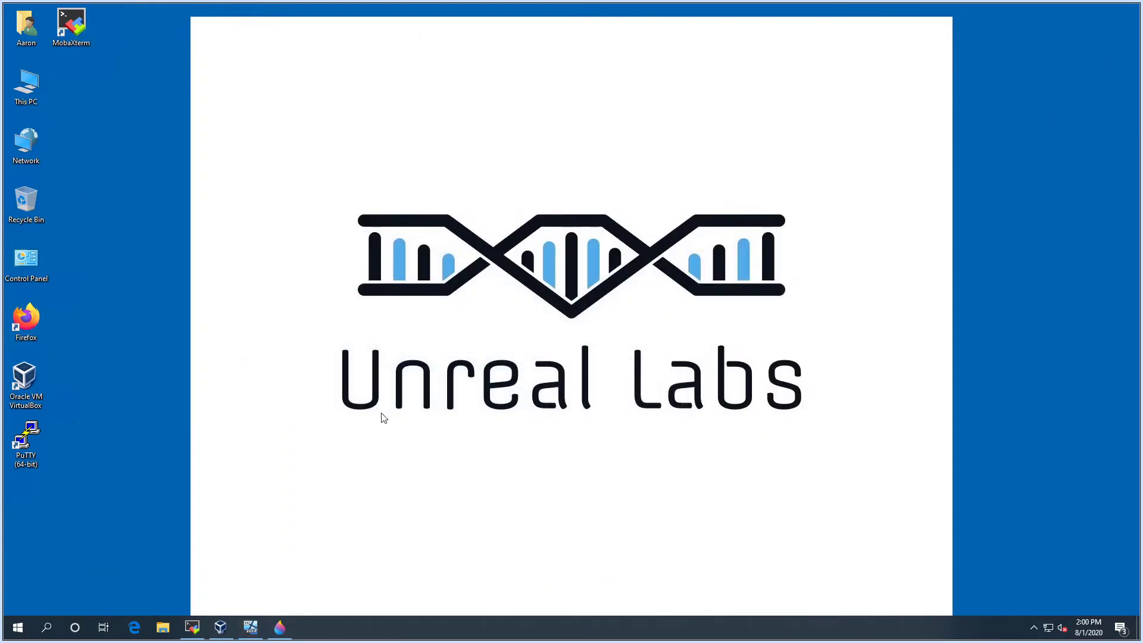
Open Vbox2012_1's Network settings from the VirtualBox Manager
left_click(221, 627)
left_click(217, 203)
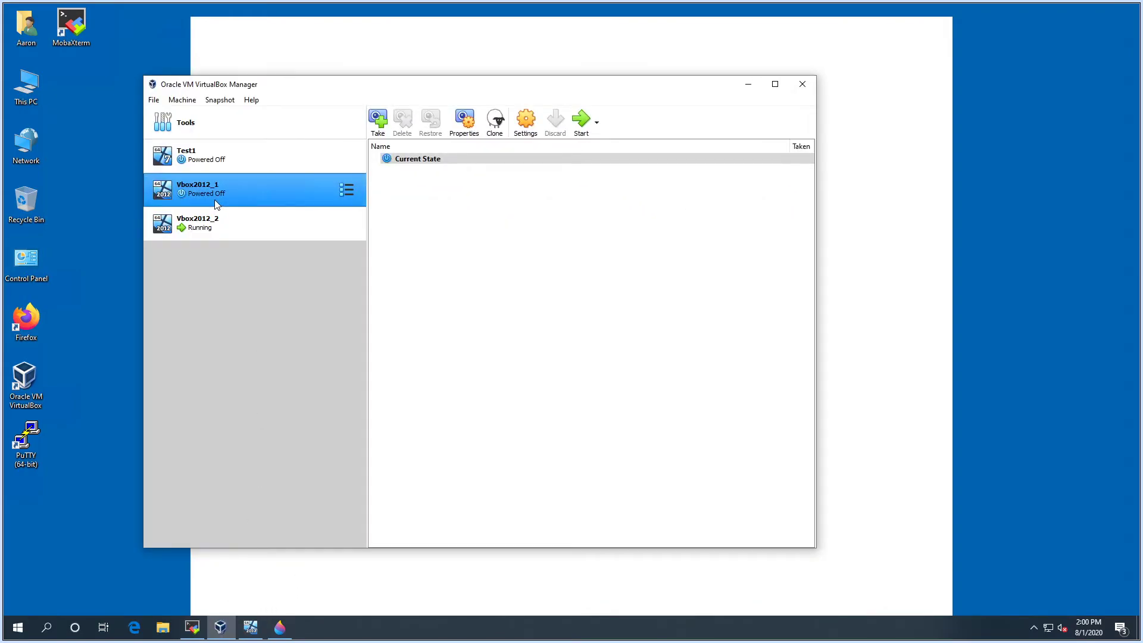
right_click(216, 202)
left_click(239, 210)
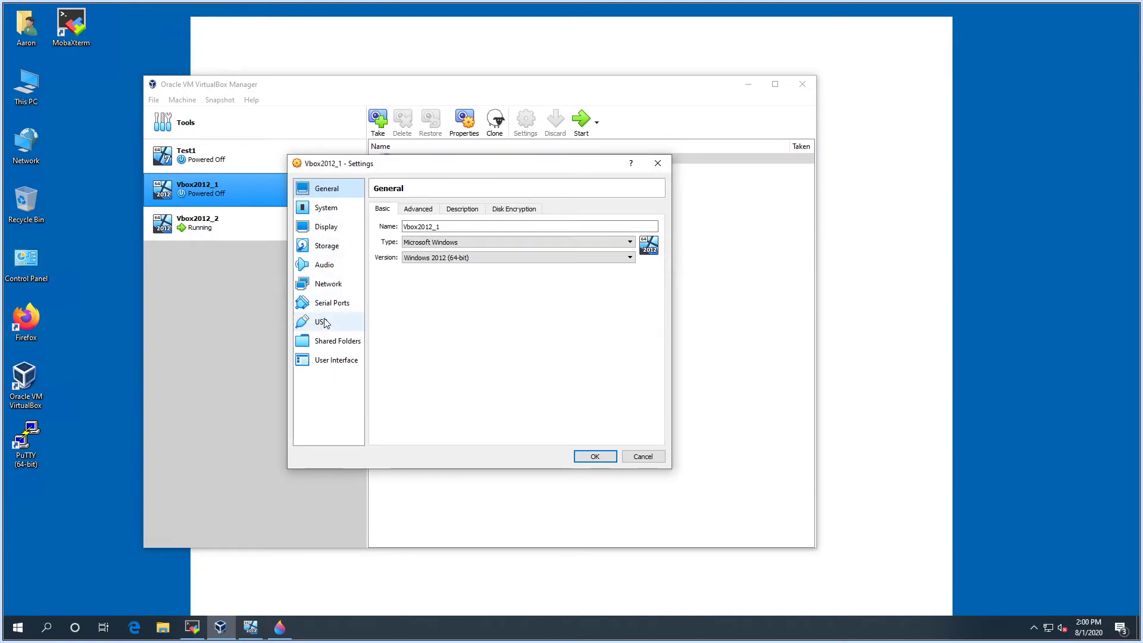
left_click(333, 284)
Bridge adapter 1 to the ASIX AX88178 USB2.0 Gigabit adapter, save, and start Vbox2012_1
left_click(414, 226)
left_click(424, 226)
left_click(443, 239)
left_click(454, 264)
left_click(454, 258)
left_click(454, 281)
left_click(587, 460)
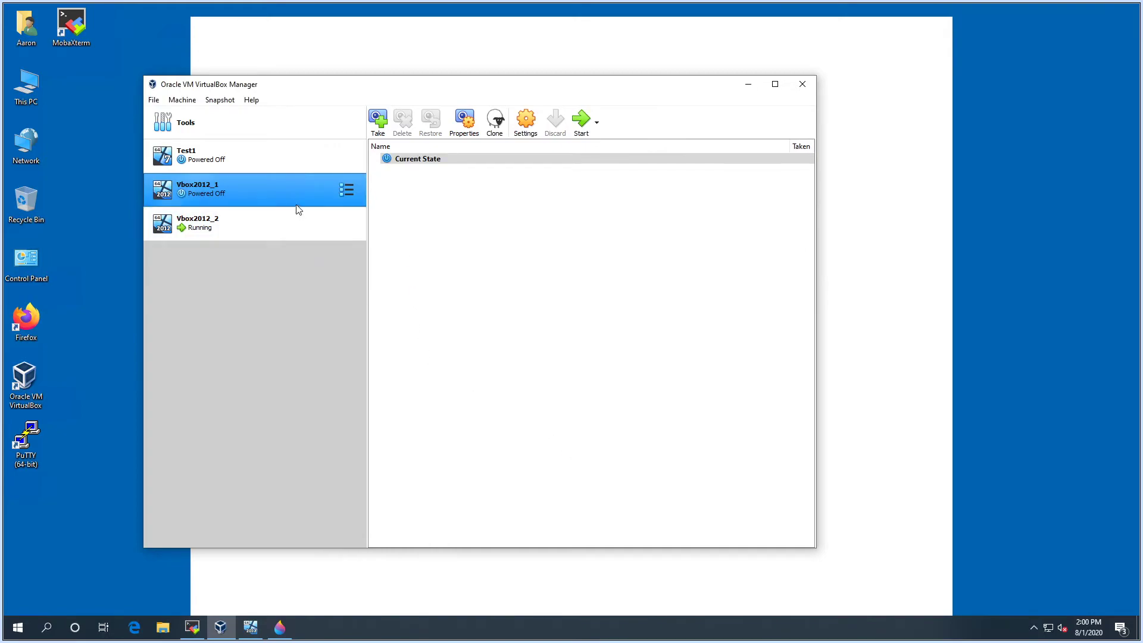
right_click(311, 190)
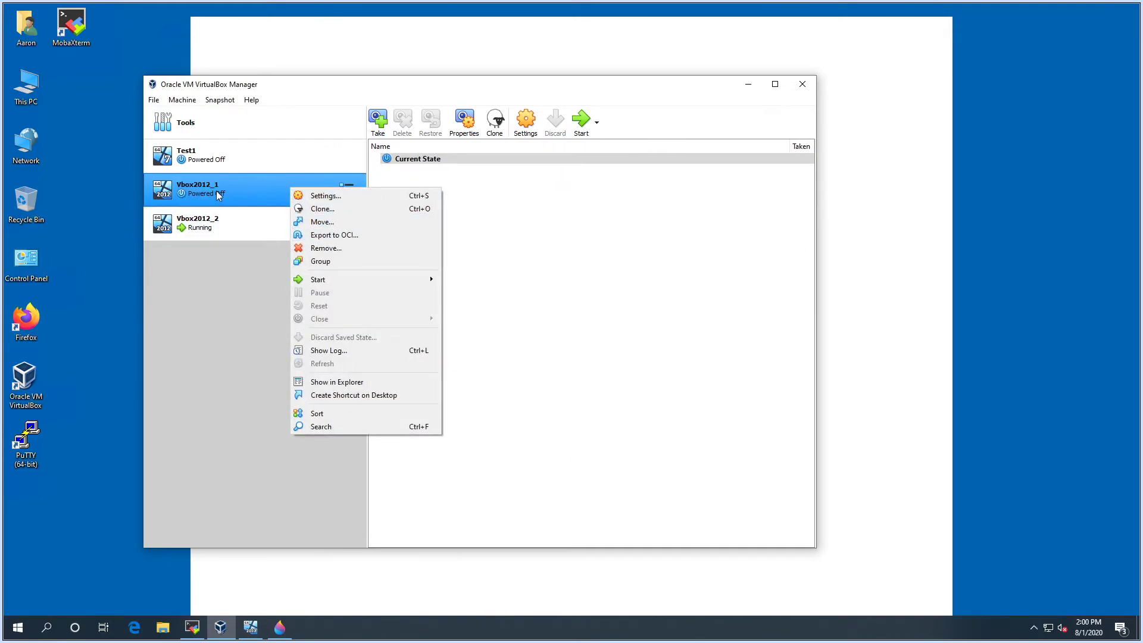
left_click(586, 208)
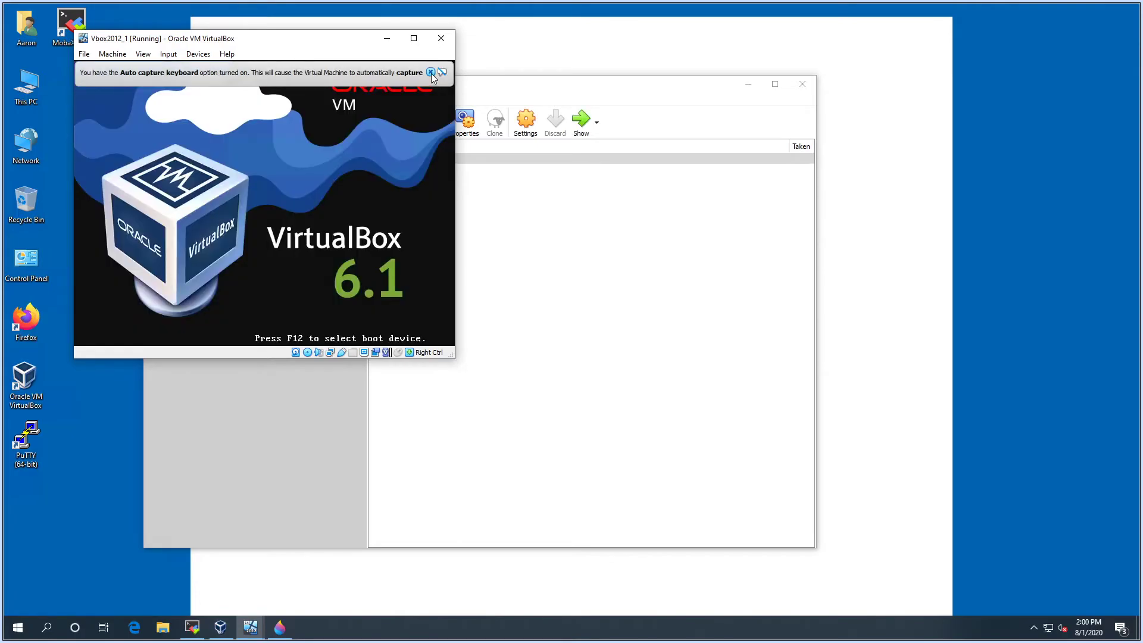
Dismiss the VirtualBox notices, sign in as Administrator with the password, and allow network discovery
left_click(431, 73)
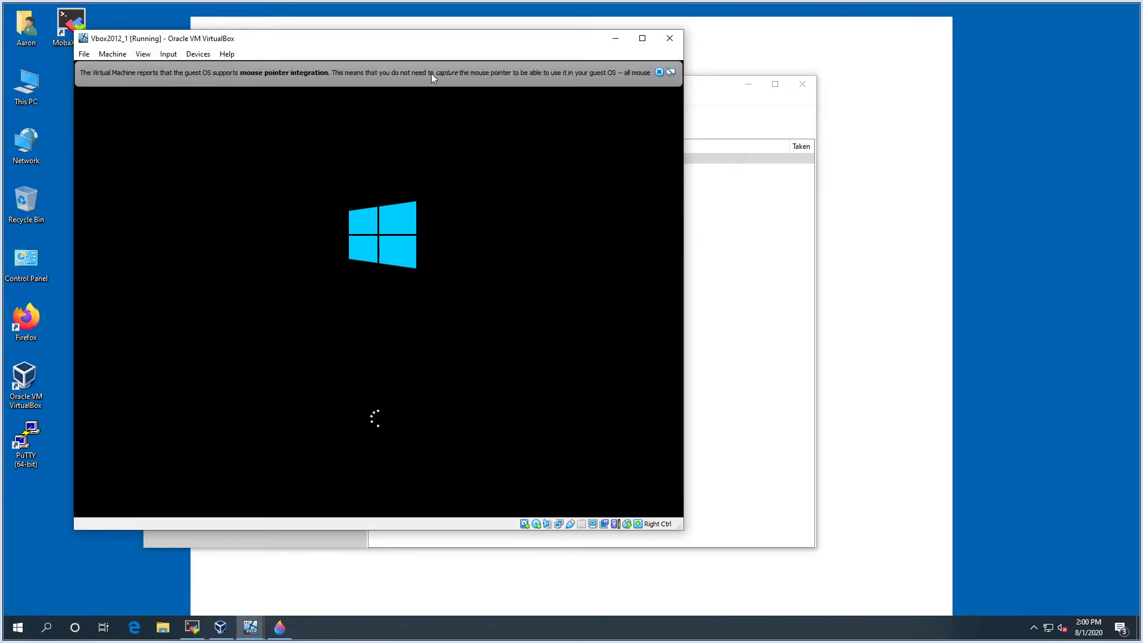
left_click(876, 72)
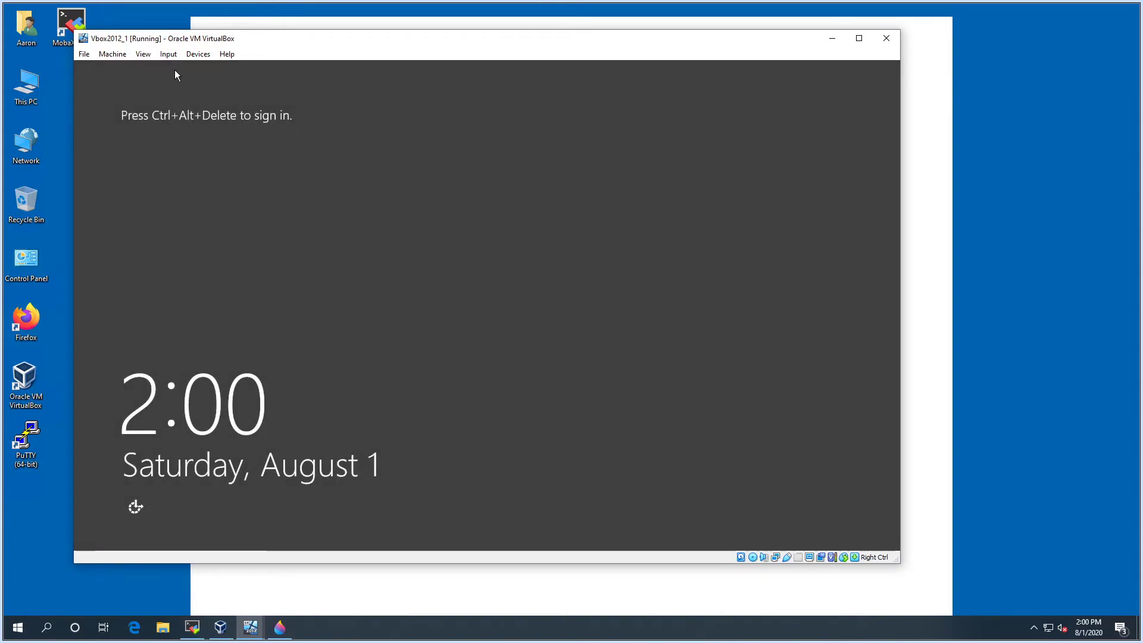
key("ctrl+Delete")
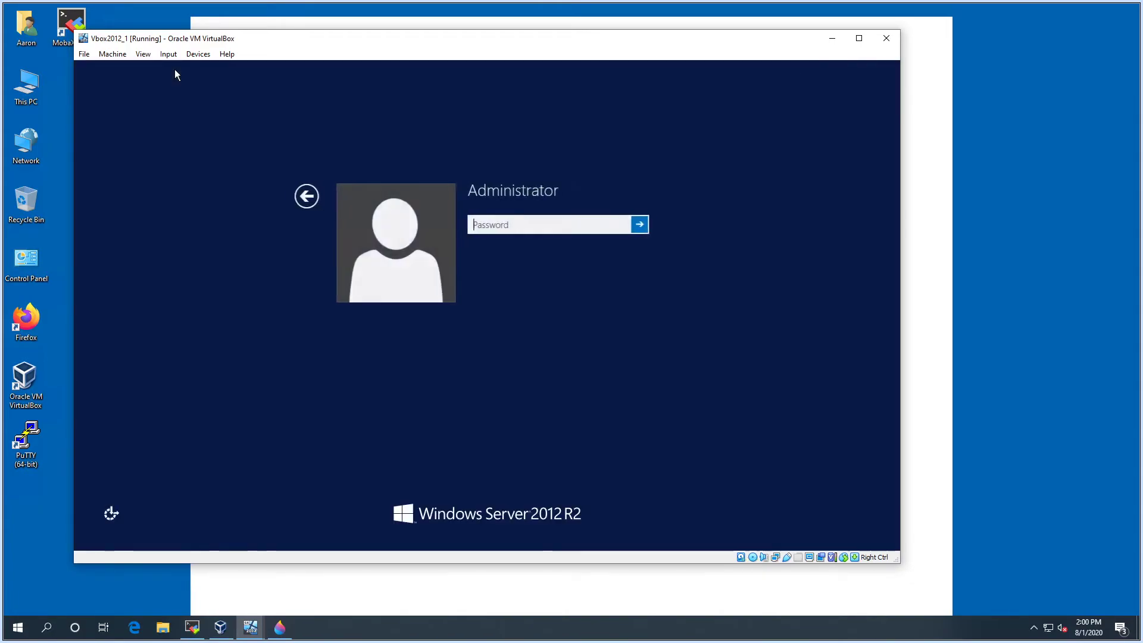
type("P")
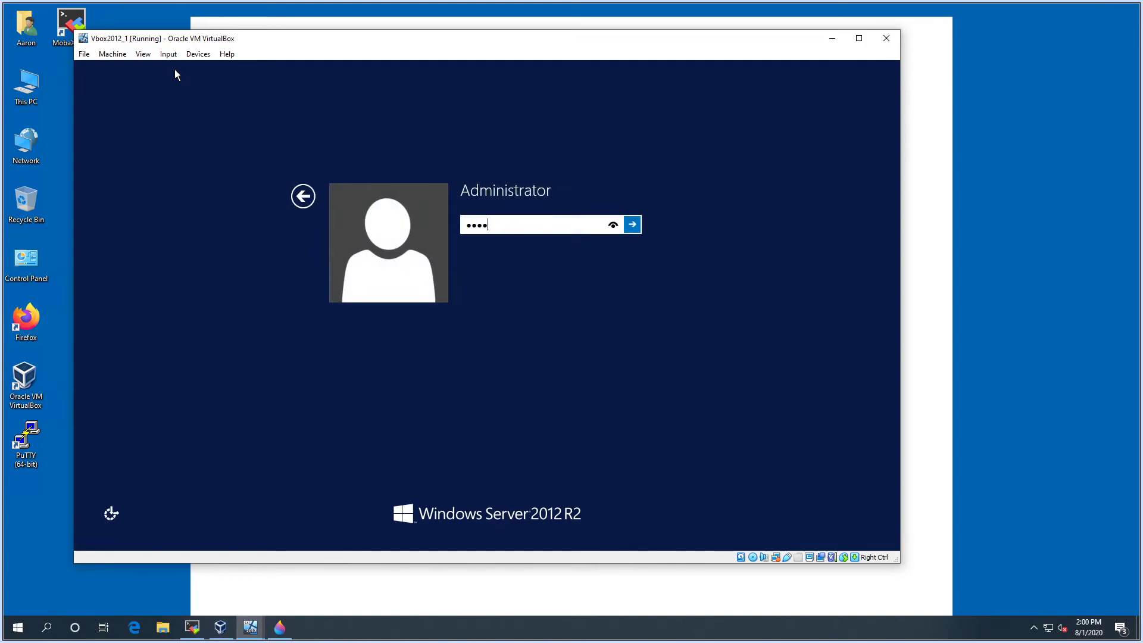
key("Return")
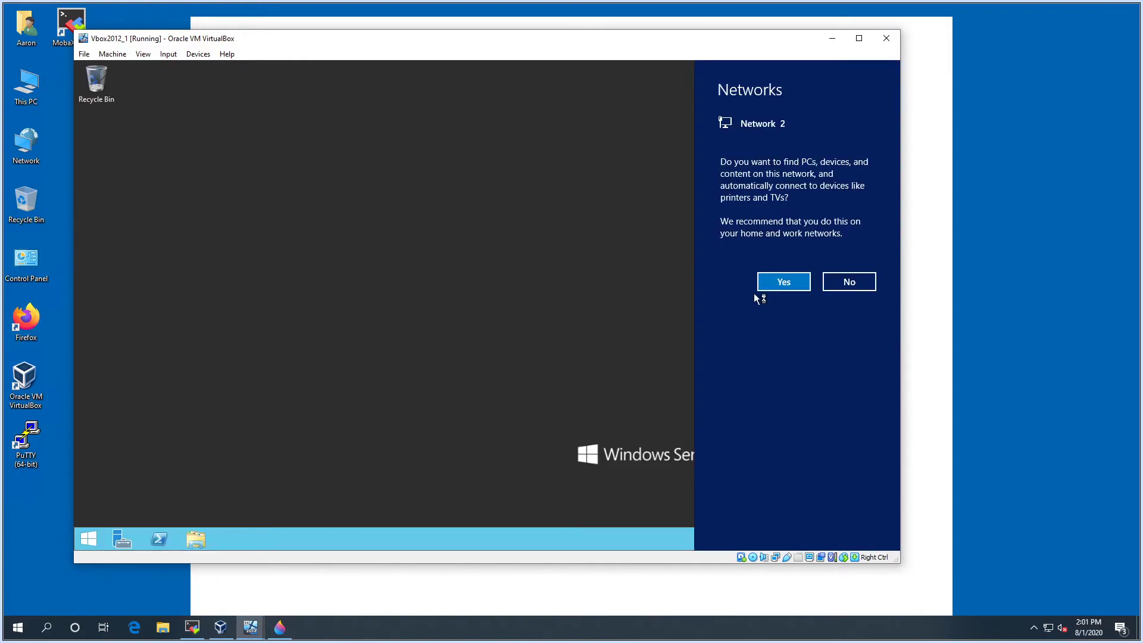
left_click(783, 282)
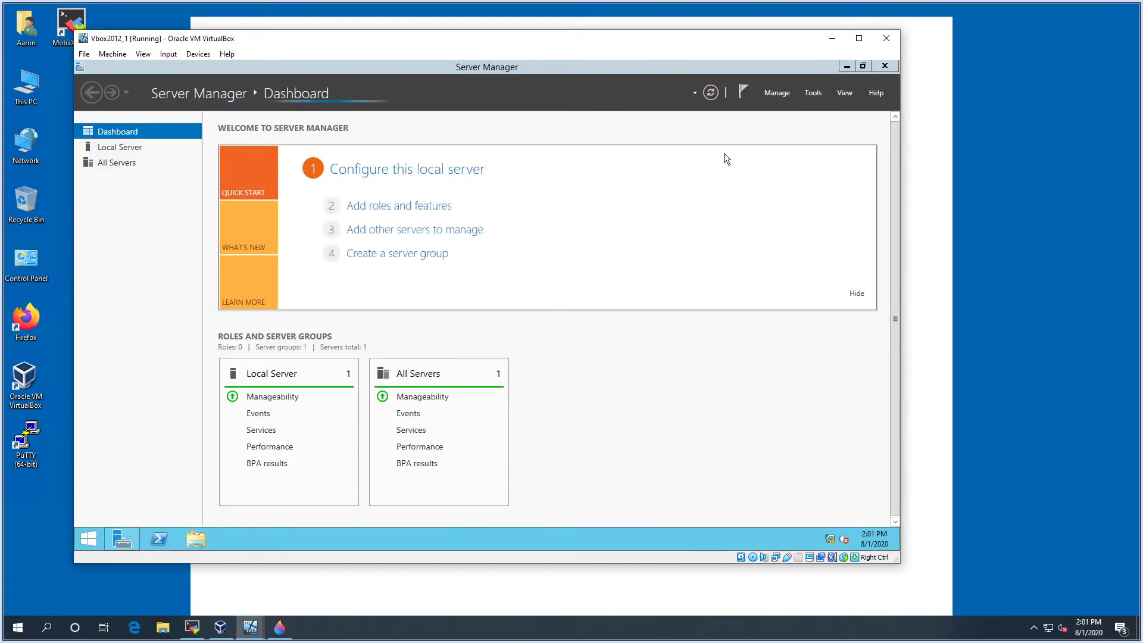
Launch DHCP maximized and expand server1 > IPv4 > Unreal Labs scope to its Address Leases
left_click(814, 93)
left_click(756, 146)
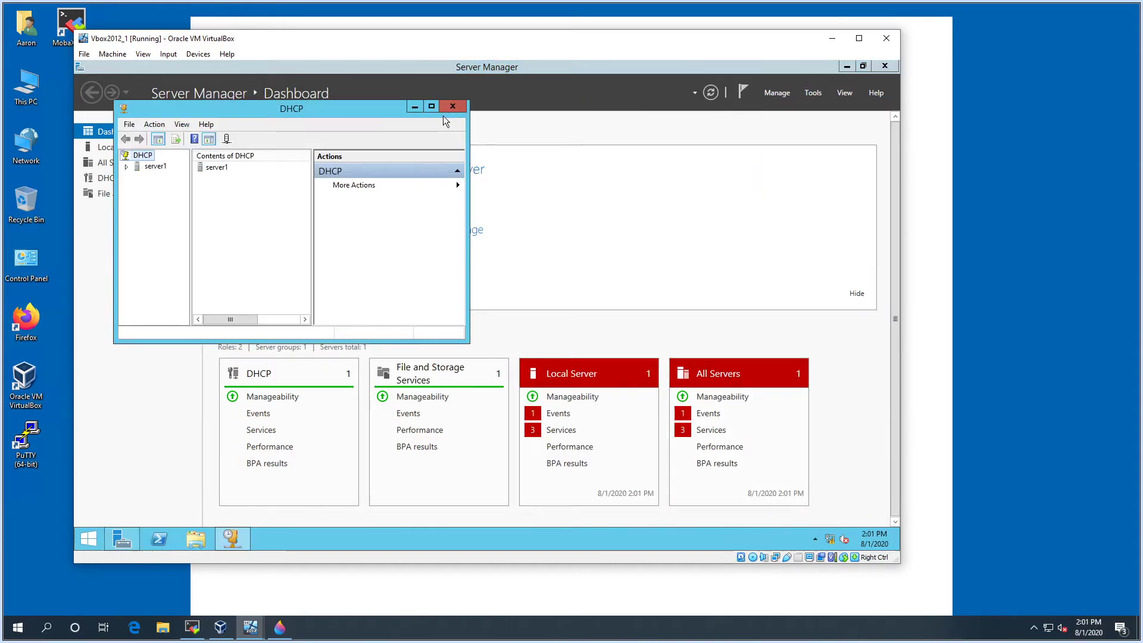
left_click(432, 107)
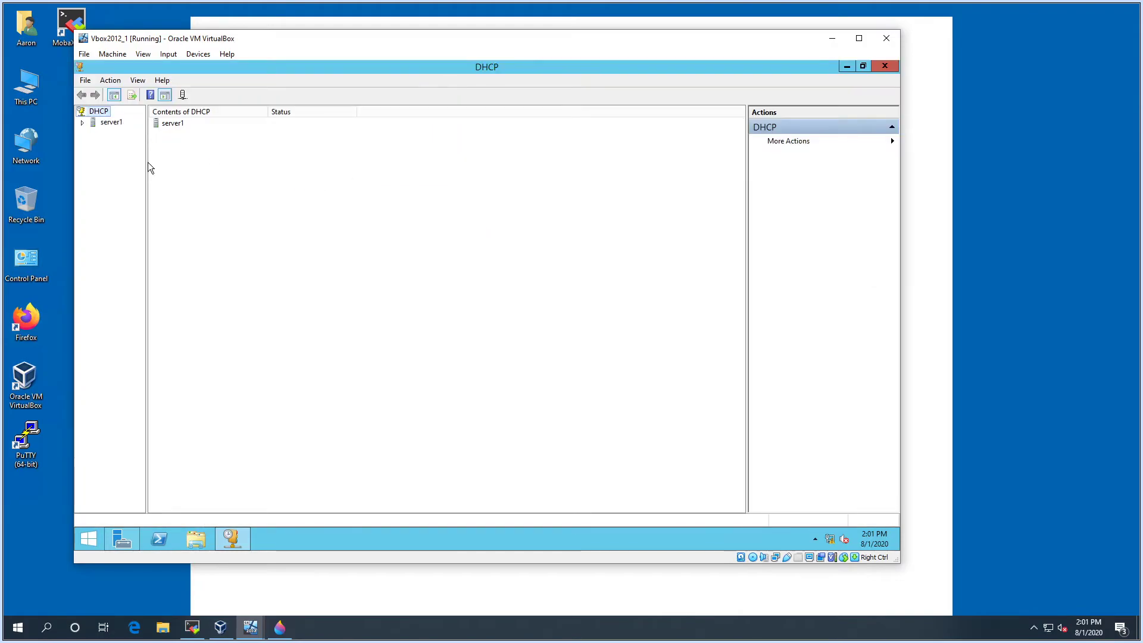
left_click_drag(147, 162, 187, 160)
left_click(83, 122)
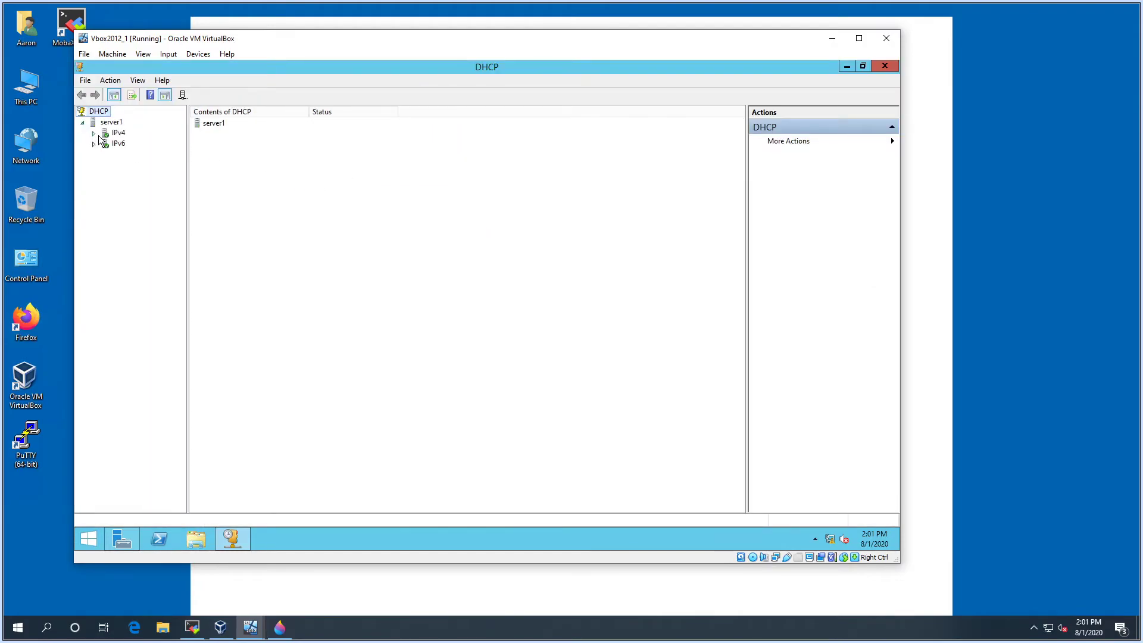
left_click(94, 133)
left_click(105, 144)
left_click(156, 165)
left_click_drag(188, 232, 238, 229)
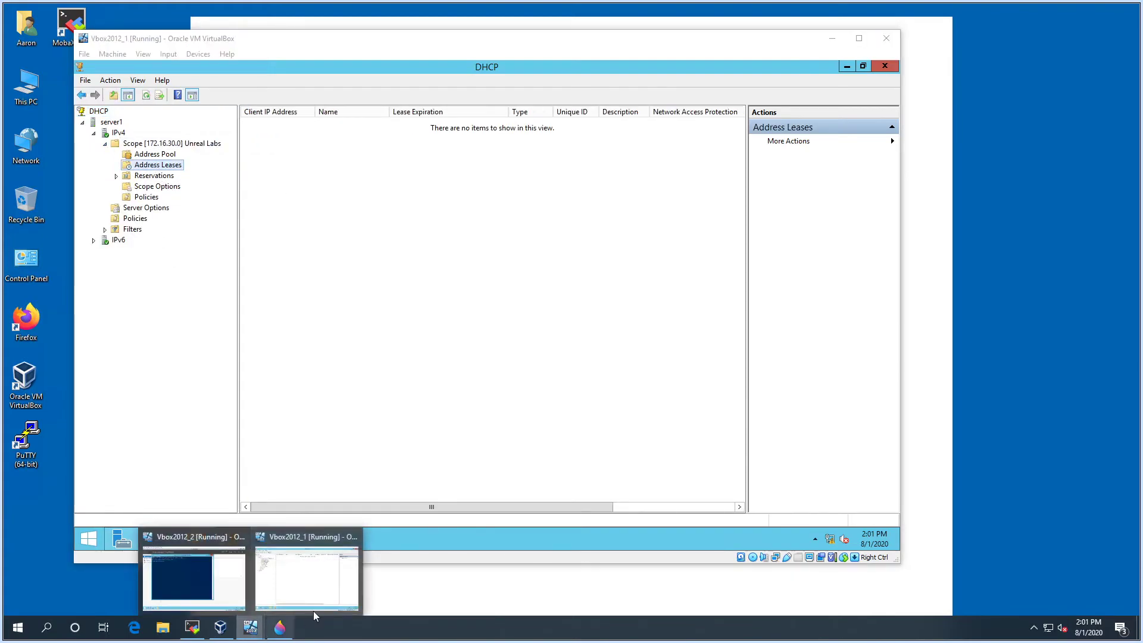
Renew the second VM's lease with ipconfig /renew to get 172.16.30.50, then bring up the Paint 3D diagram
mouse_move(250, 627)
left_click(304, 572)
key("Up")
key("Return")
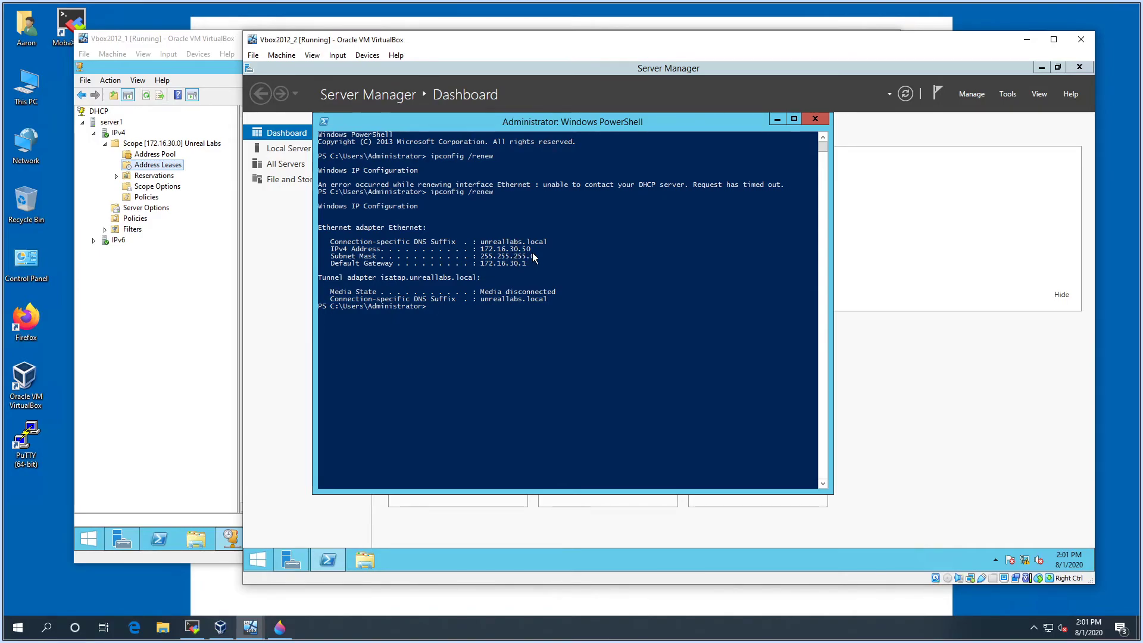
left_click_drag(389, 43, 400, 53)
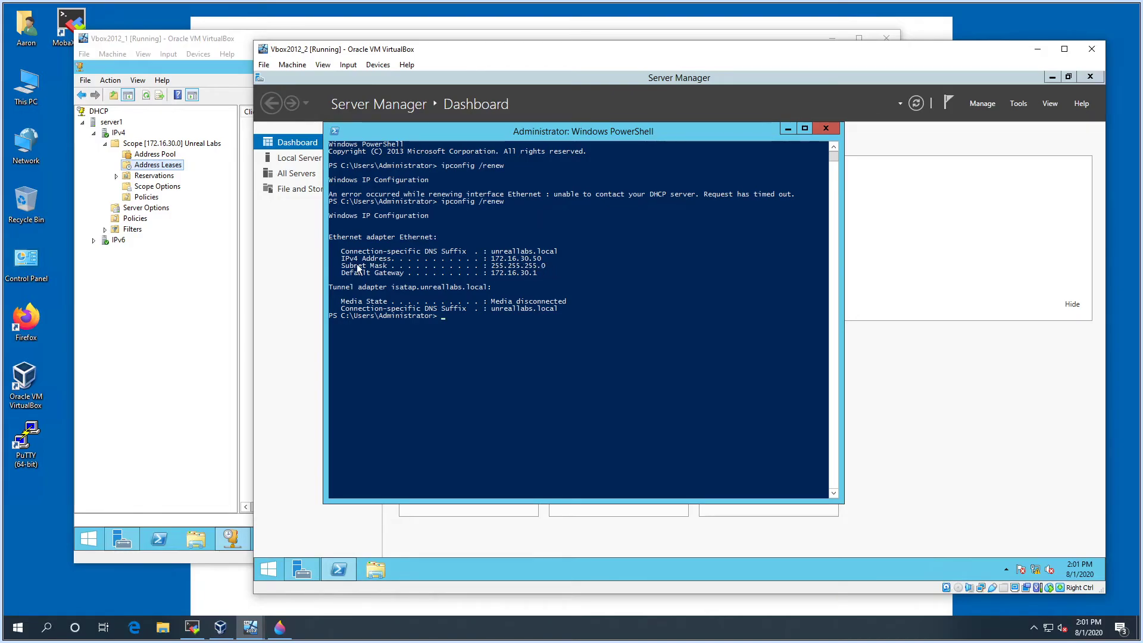
left_click(280, 628)
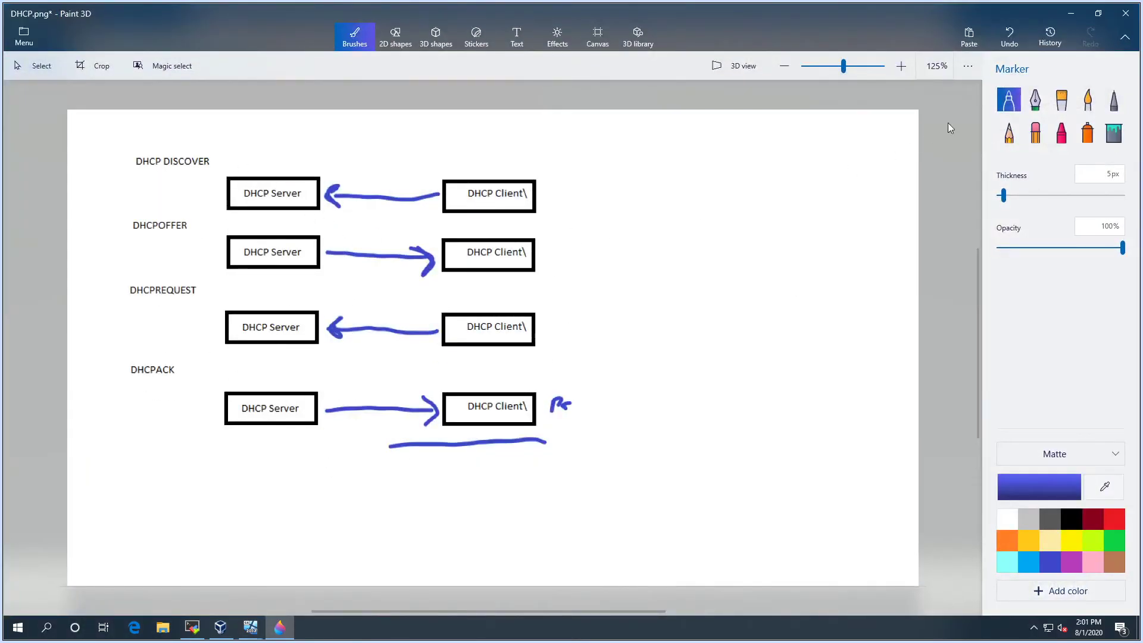
Minimize the Paint 3D diagram and accept the client VM's network discovery prompt
left_click(1071, 13)
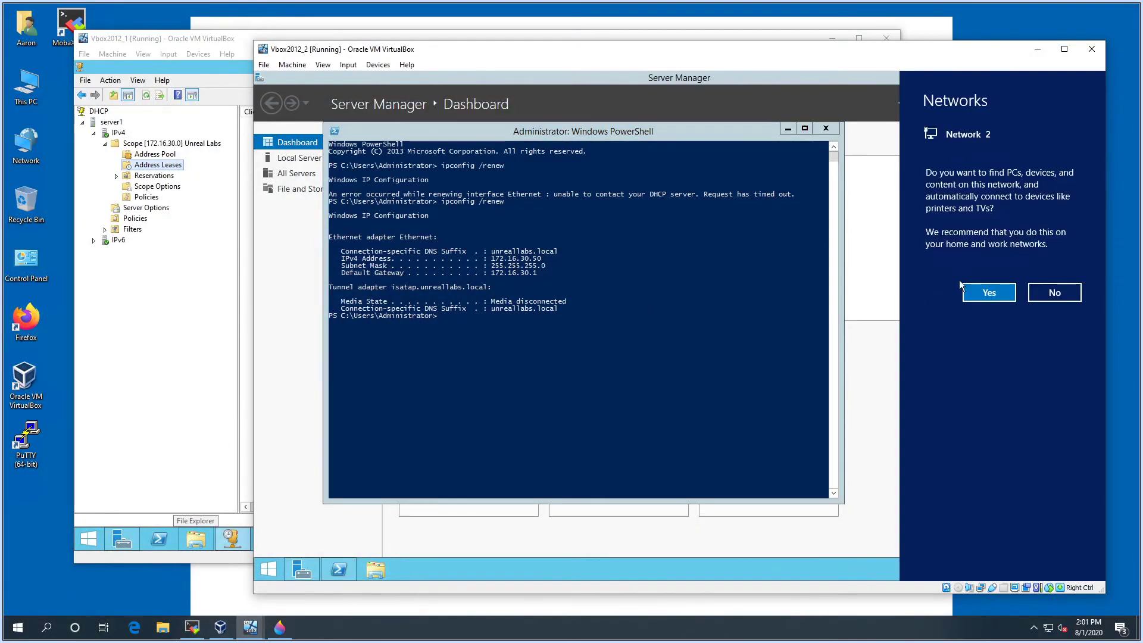
left_click(987, 293)
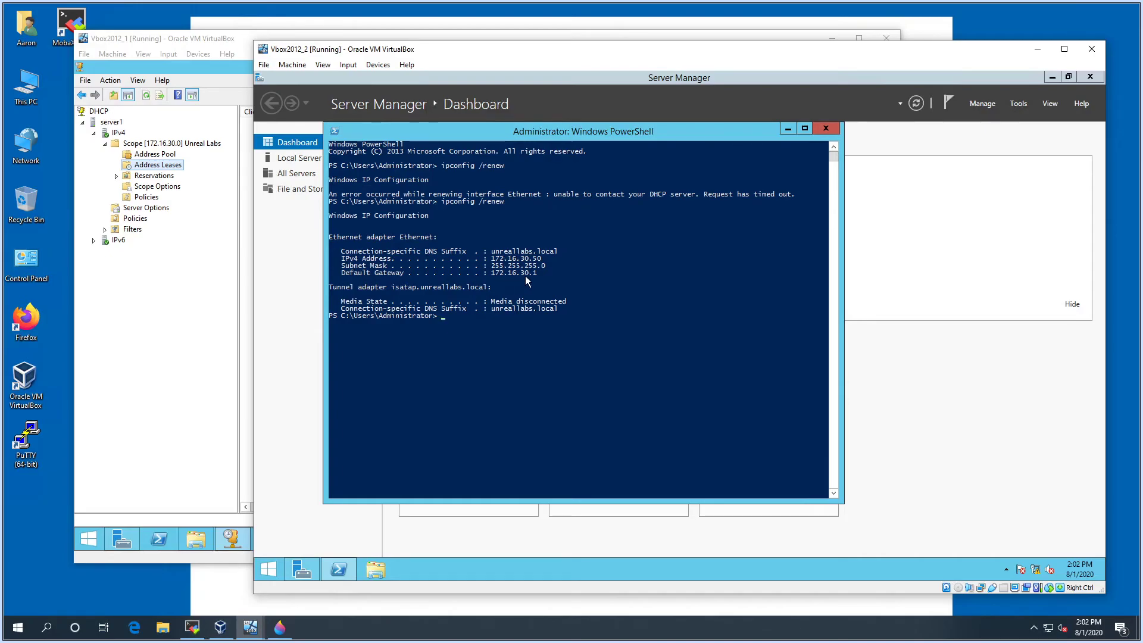
Run ipconfig /all on the client and highlight the DHCP Server 172.16.30.10 line
key("Up")
key("BackSpace")
key("BackSpace")
key("BackSpace")
key("Return")
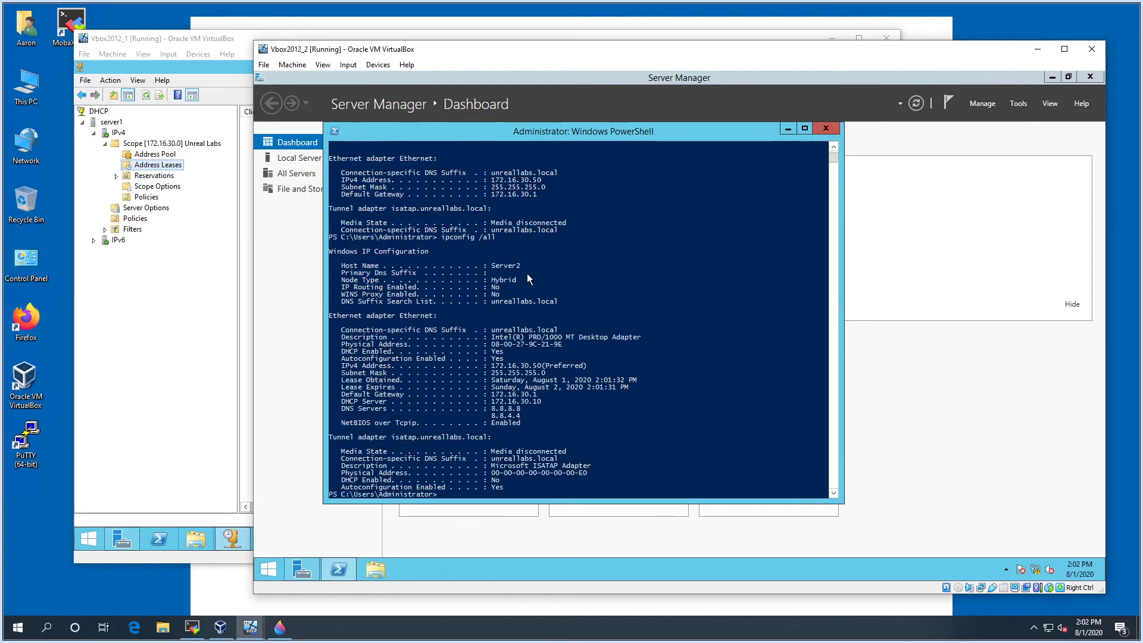
scroll(543, 349, "down", 1)
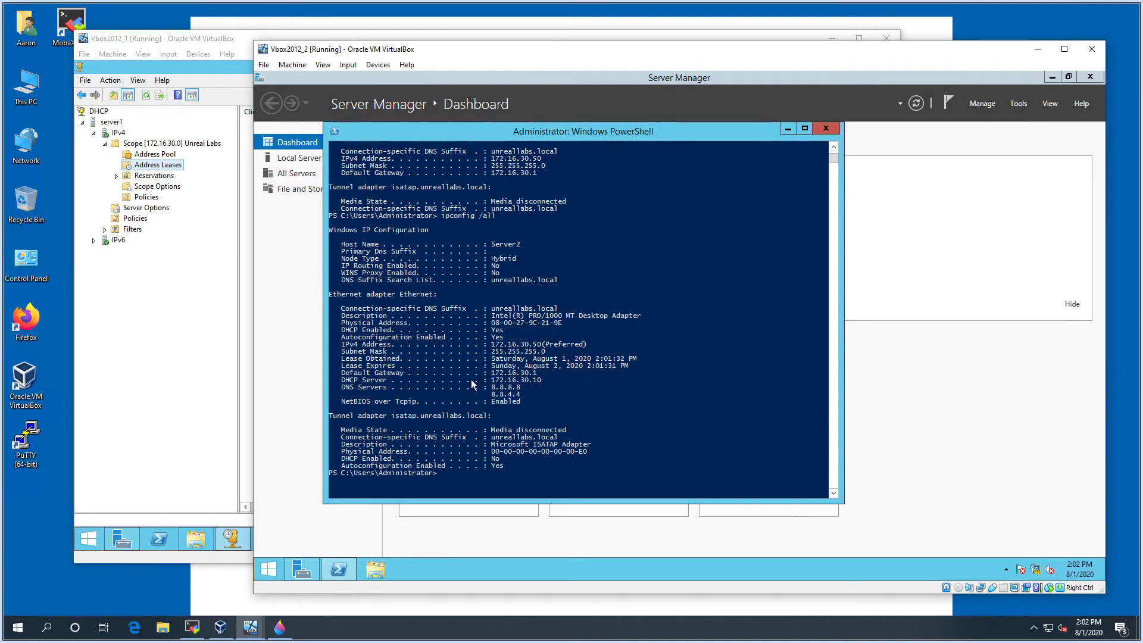
left_click(348, 384)
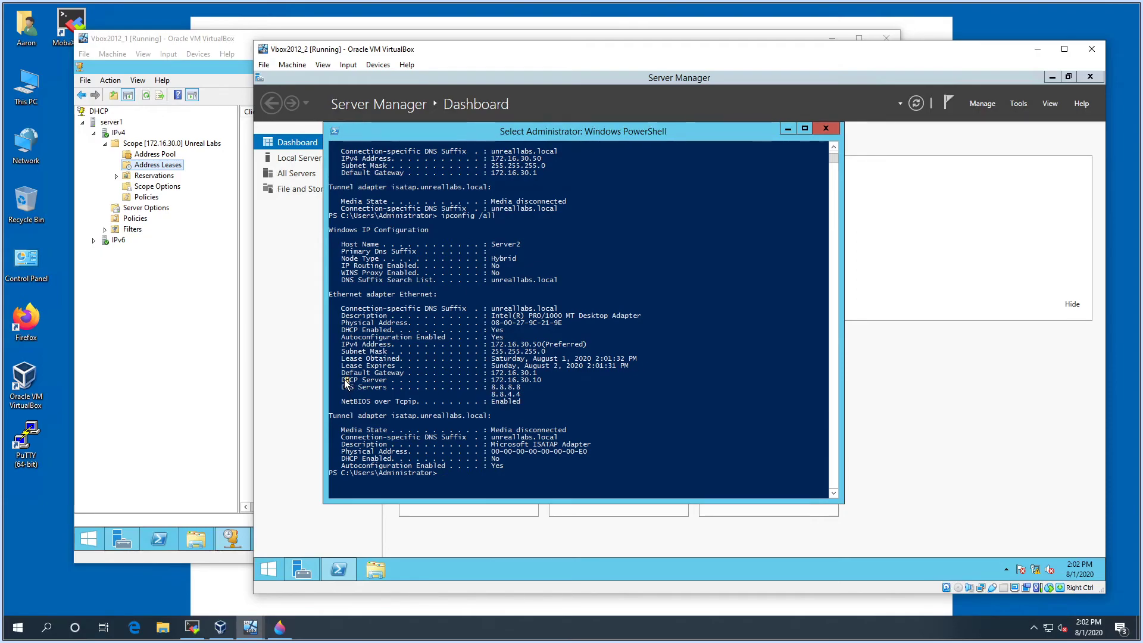
left_click_drag(344, 382, 540, 385)
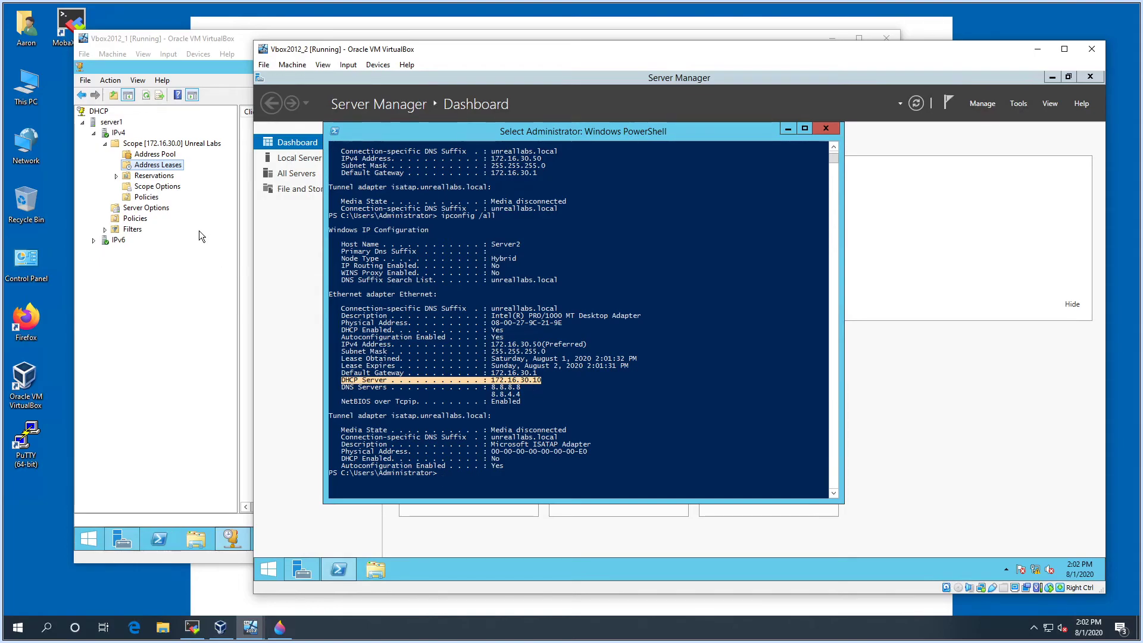
On the server VM, start the IPv4 Configure Failover wizard and cancel it
left_click(202, 280)
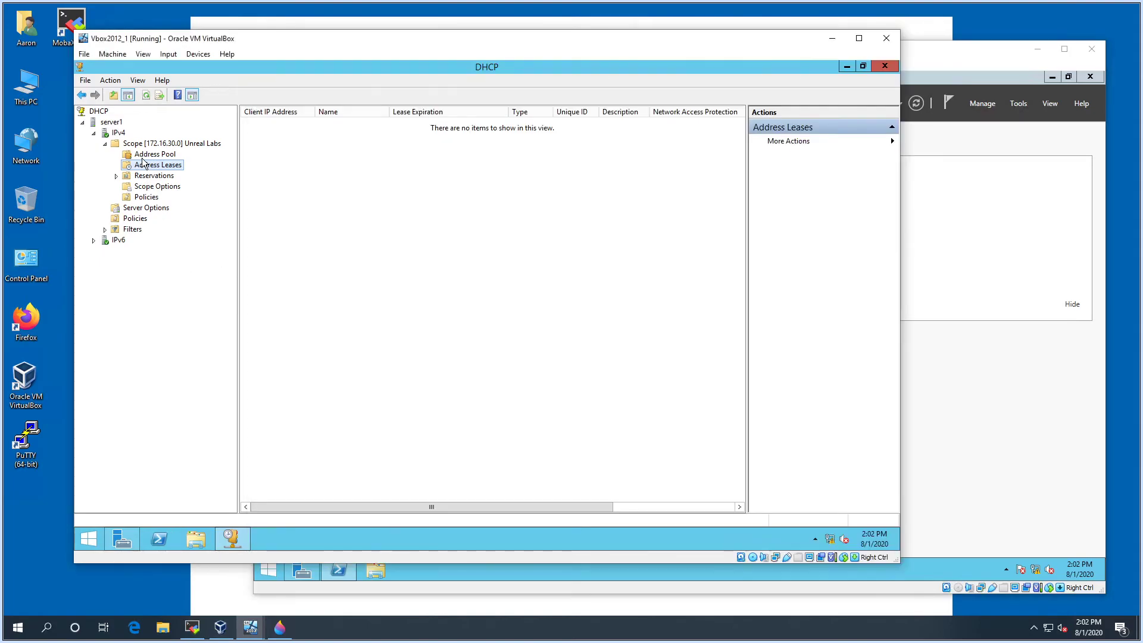
right_click(128, 148)
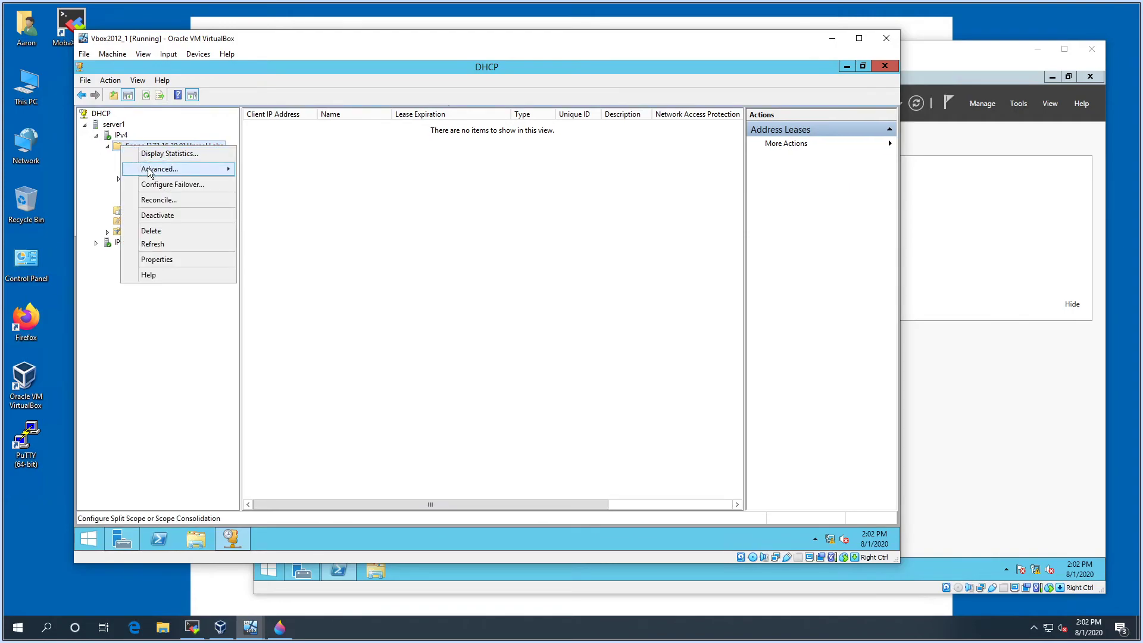
right_click(119, 135)
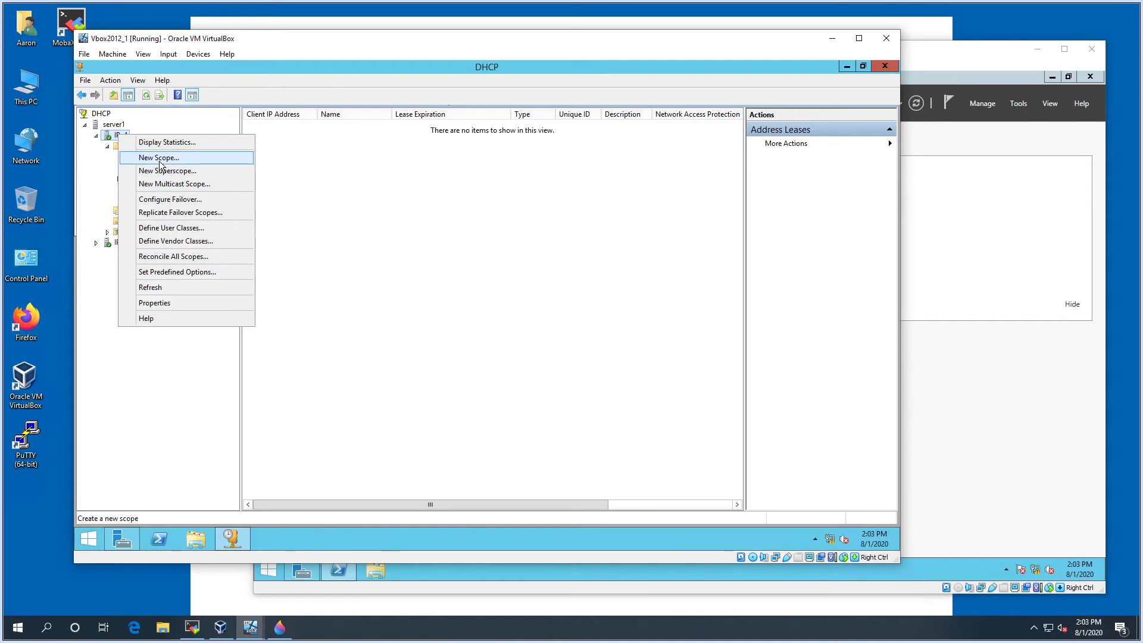
left_click(170, 200)
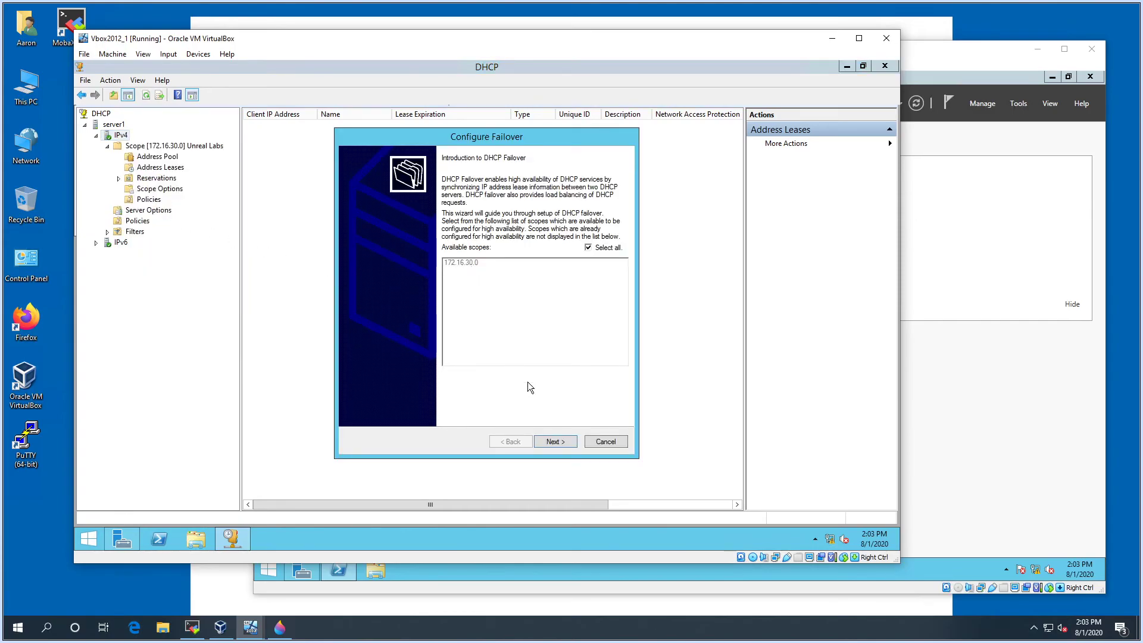
left_click(598, 441)
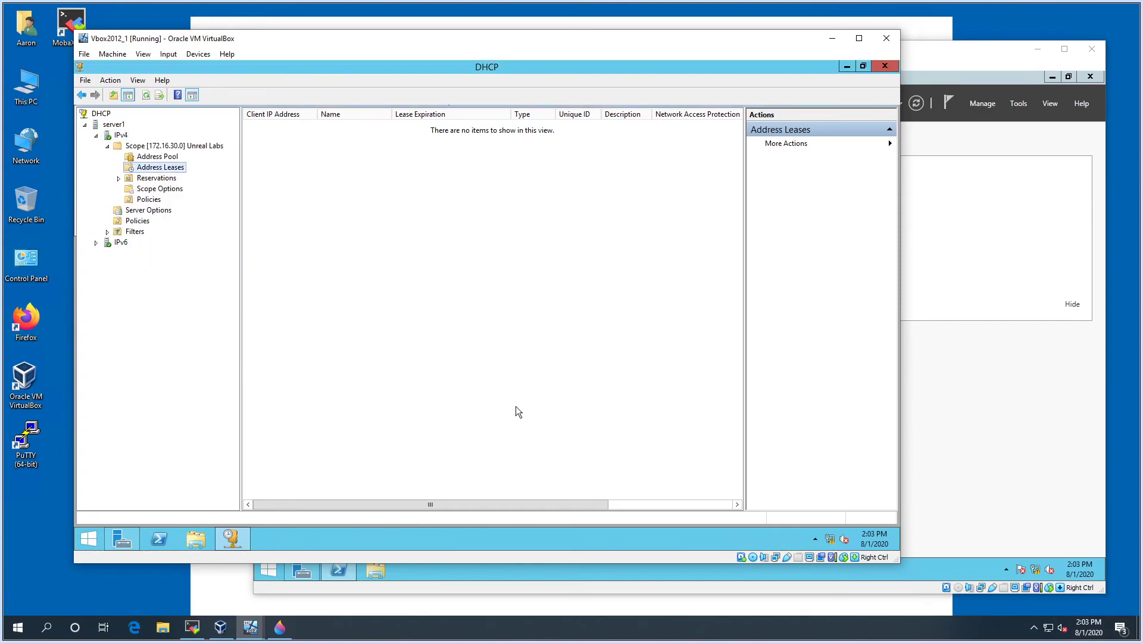
Show the Unreal Labs scope's Address Leases list and bring up its actions menu
left_click(146, 147)
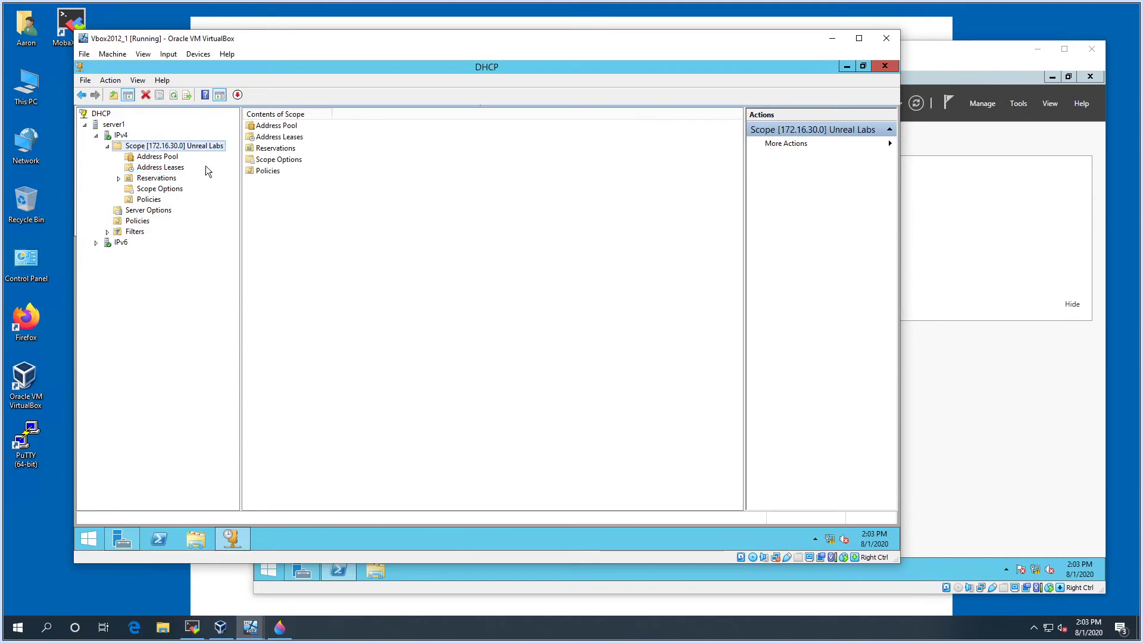
left_click(924, 66)
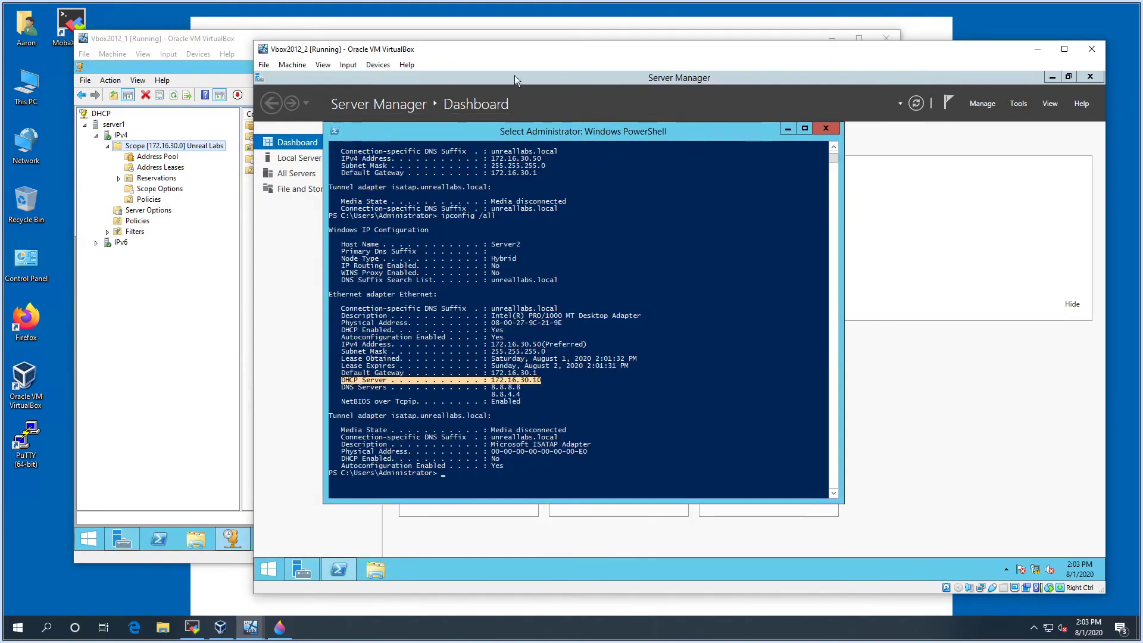
left_click(208, 48)
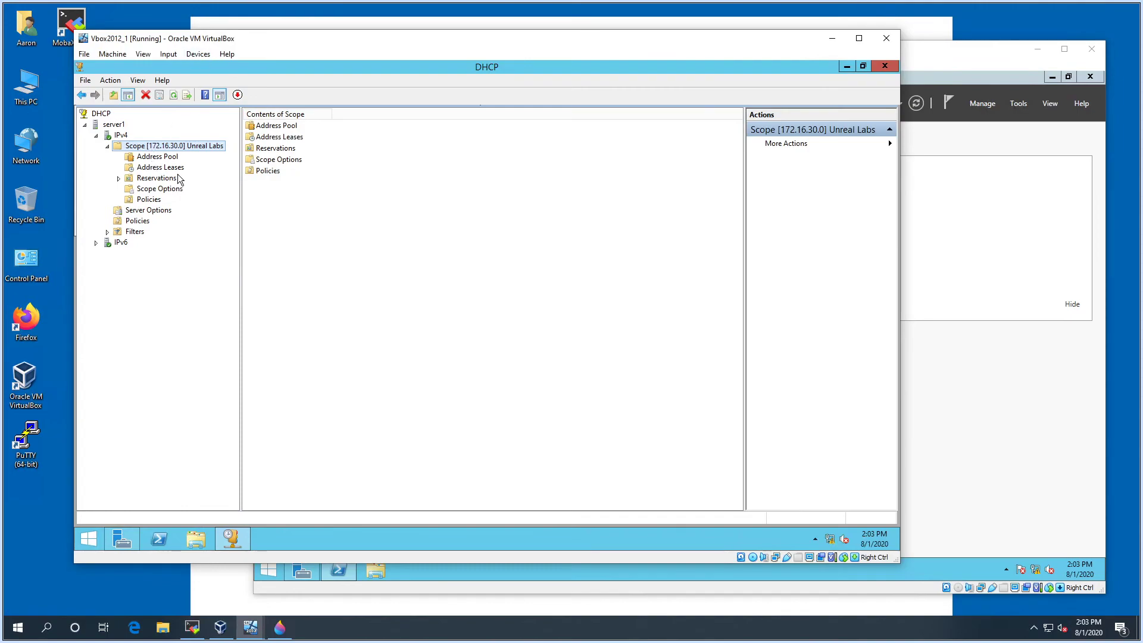
left_click(161, 168)
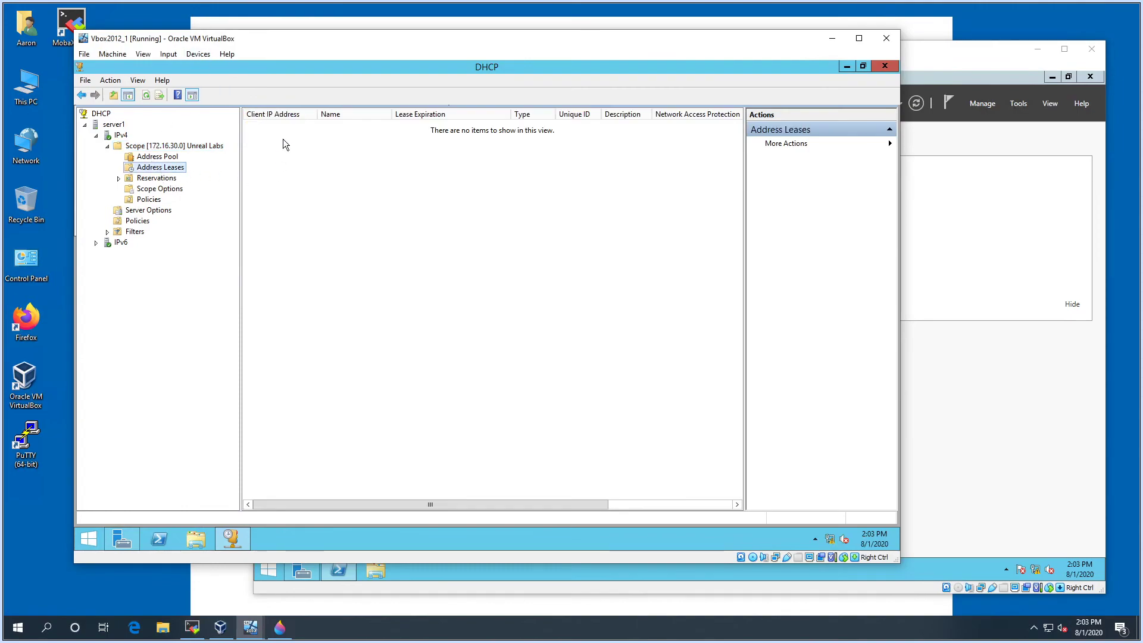
right_click(334, 194)
Refresh the leases list and enlarge the server VM window to show more columns
left_click(347, 200)
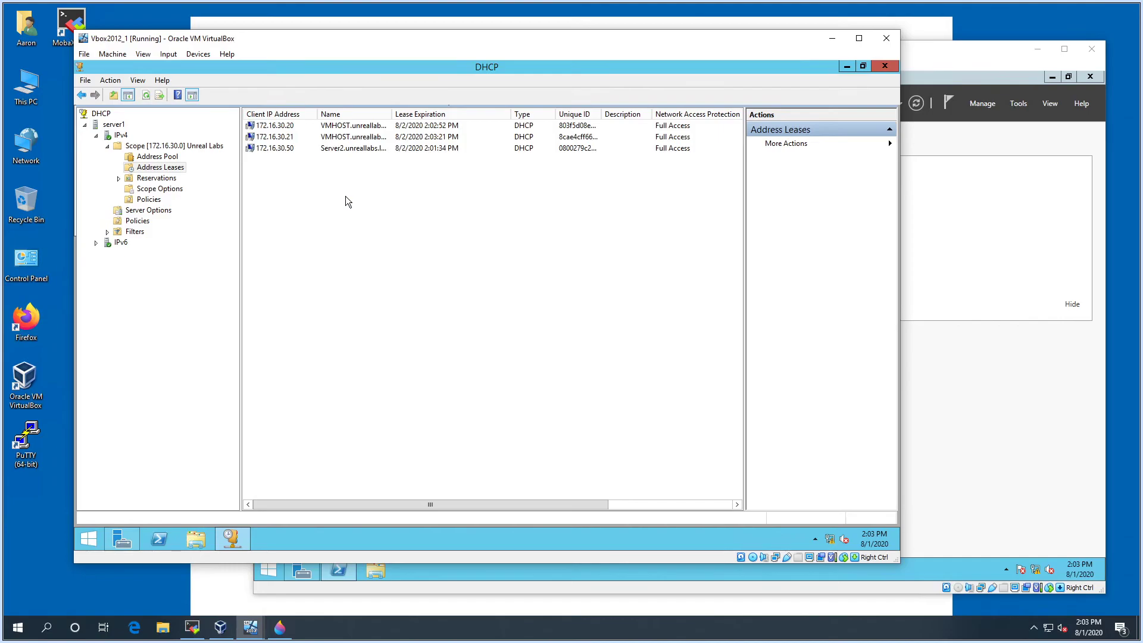
left_click(287, 136)
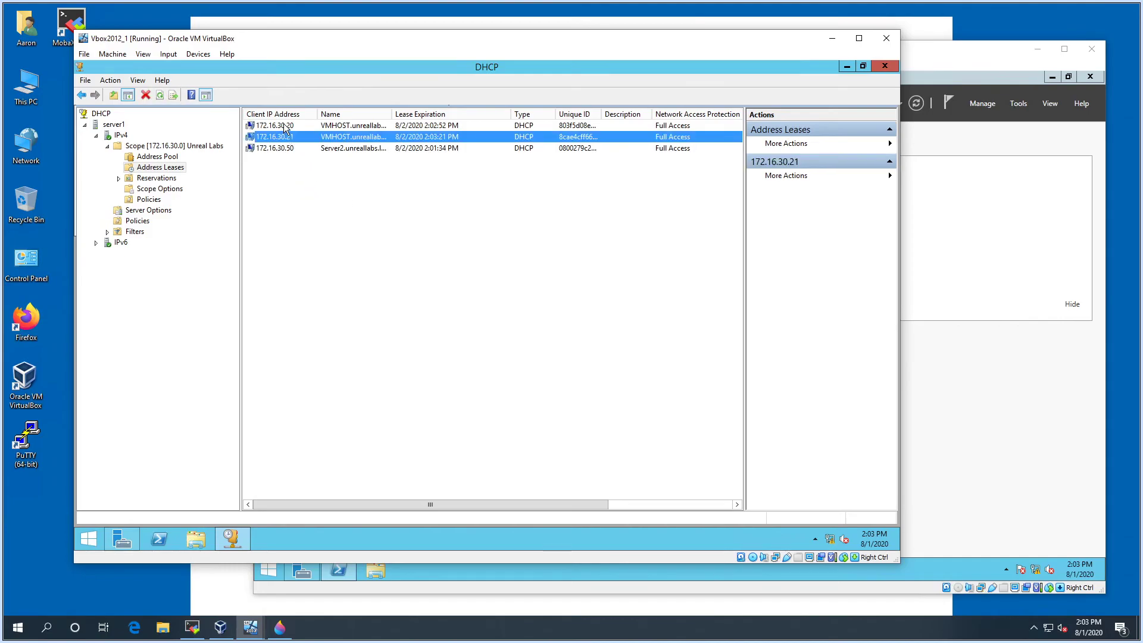
left_click(716, 127)
left_click_drag(793, 43, 748, 28)
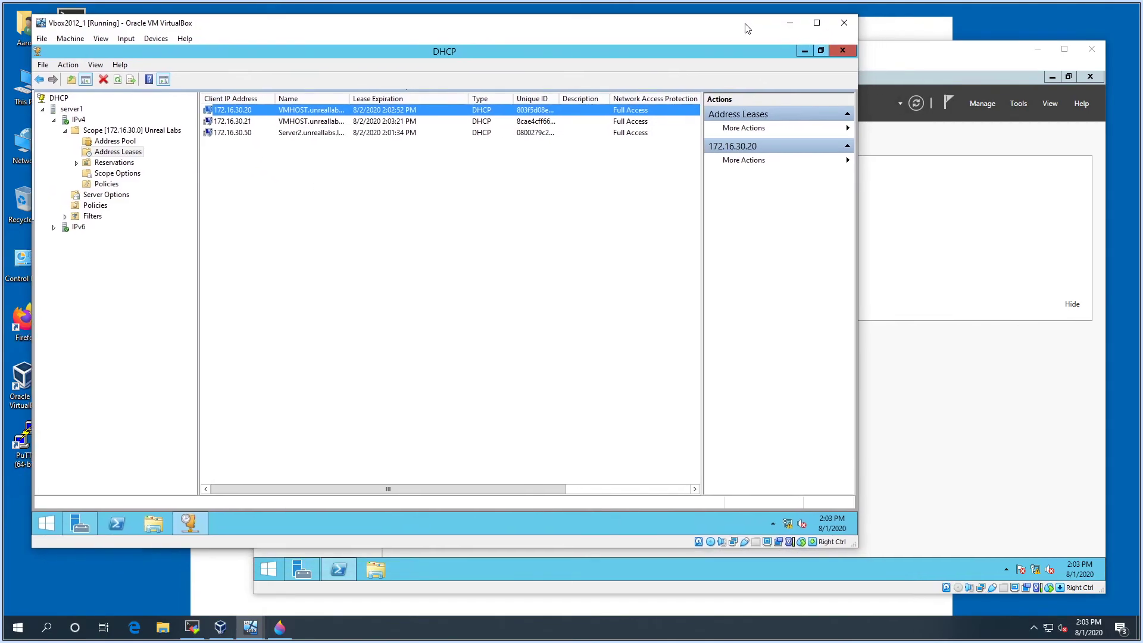
left_click_drag(855, 525, 953, 577)
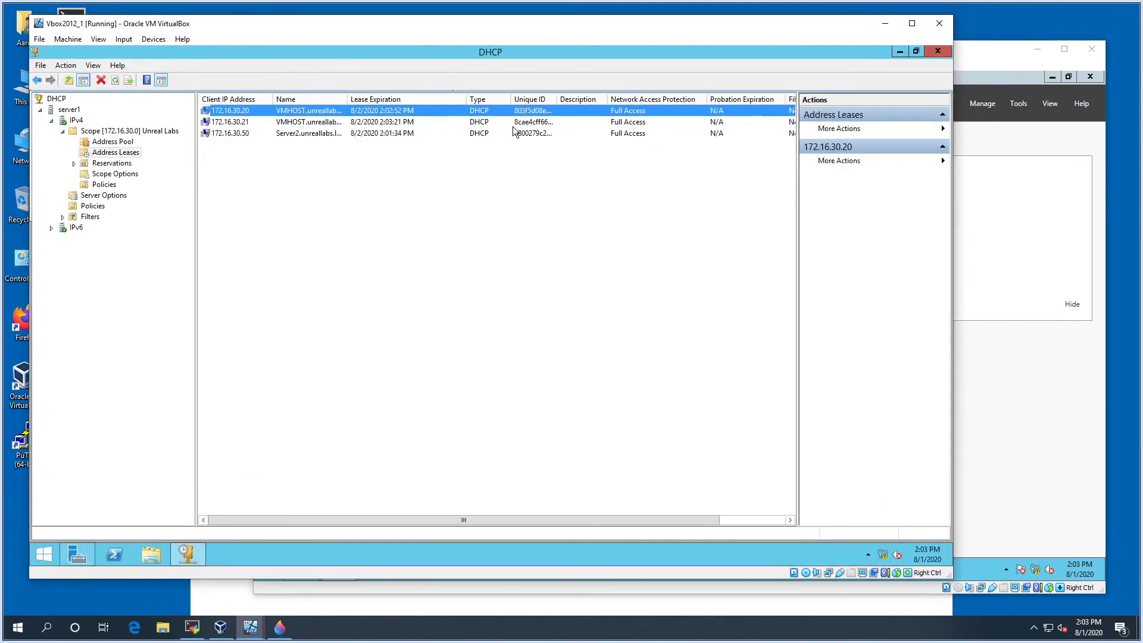
left_click_drag(549, 521, 521, 516)
Widen the Name column and review leases 172.16.30.20, 172.16.30.21 and Server2's 172.16.30.50
left_click(291, 123)
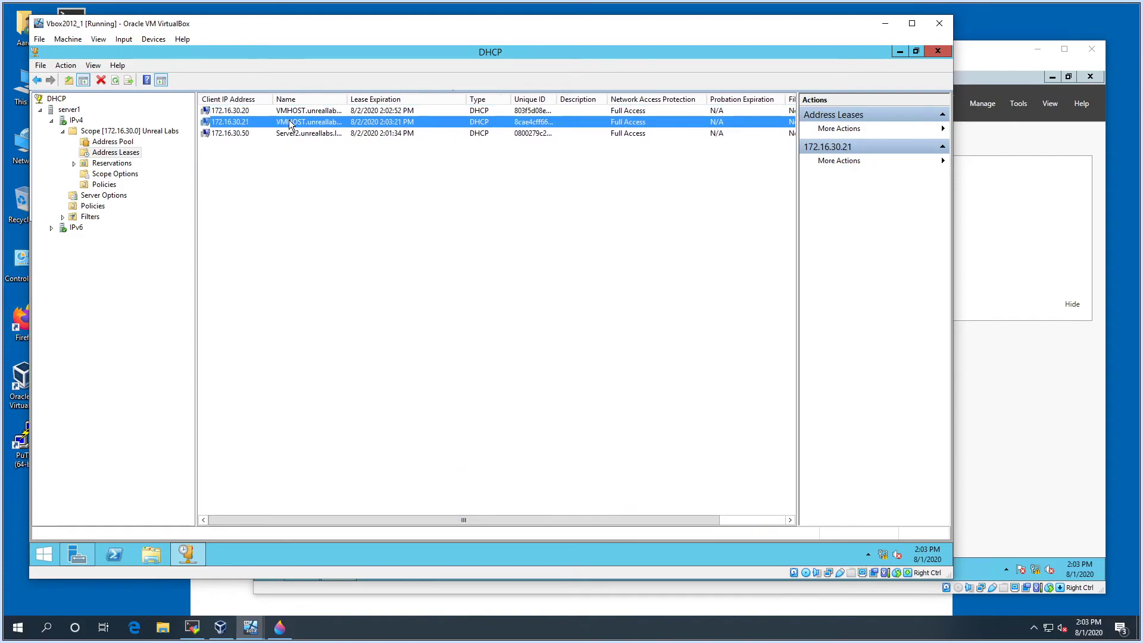
left_click(316, 111)
left_click_drag(351, 99, 374, 98)
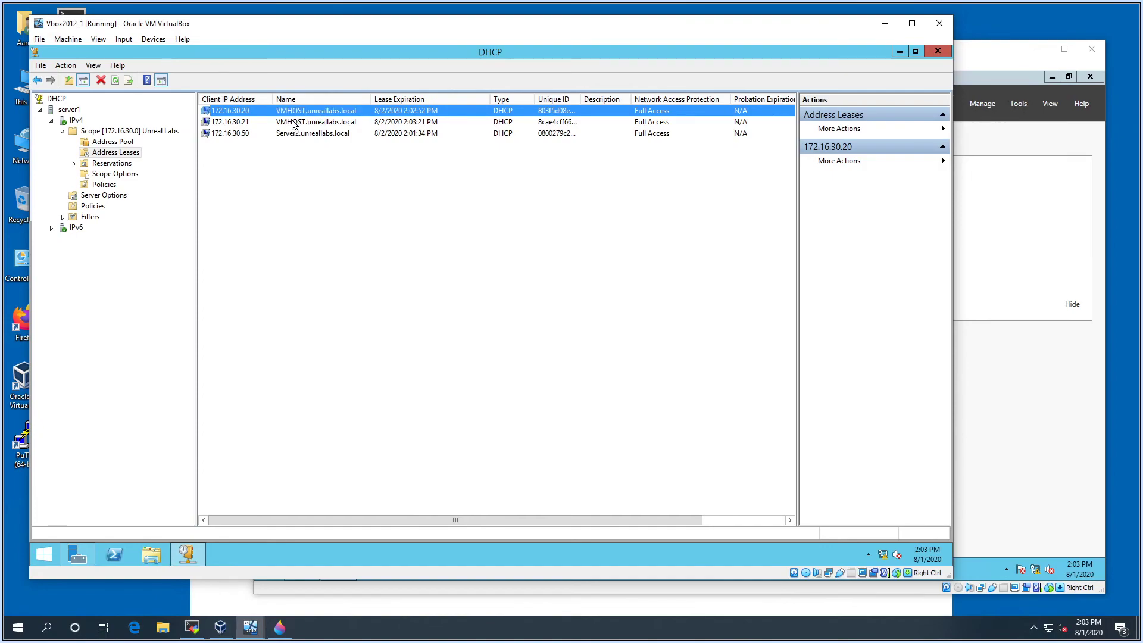
left_click(266, 134)
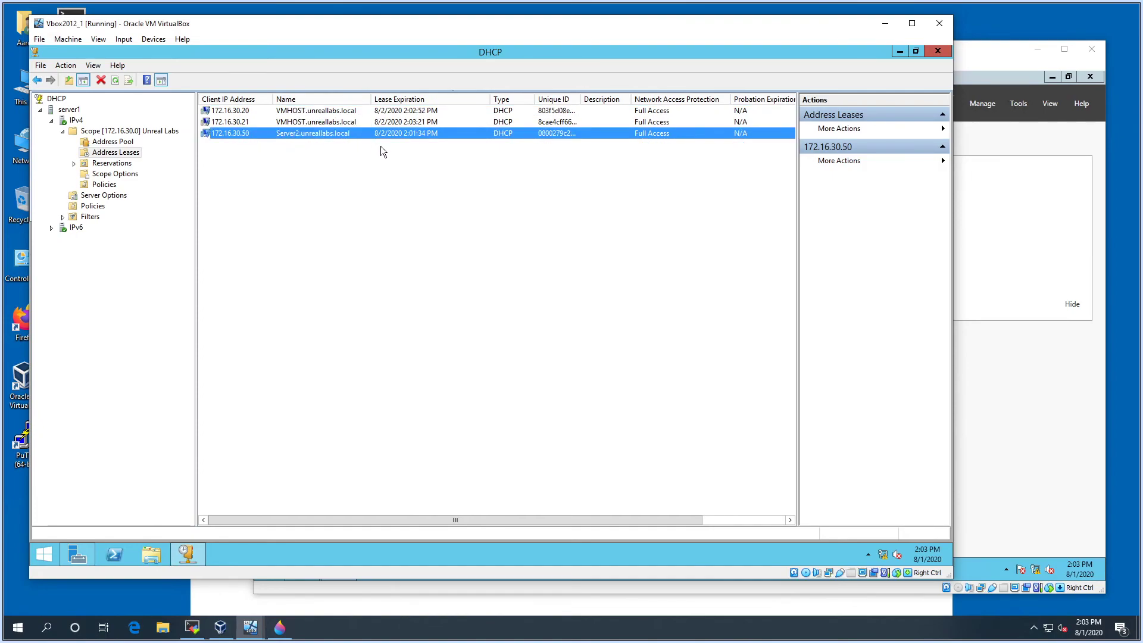
left_click(237, 121)
left_click(233, 134)
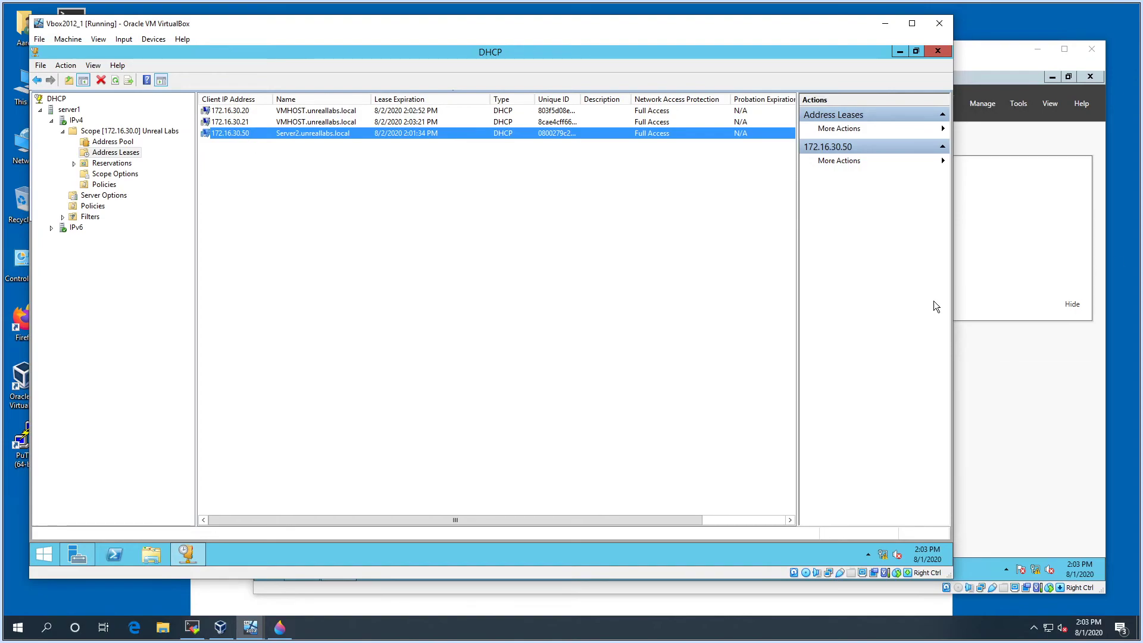
Convert Server2's 172.16.30.50 lease into a reservation with Add to Reservation
left_click(105, 164)
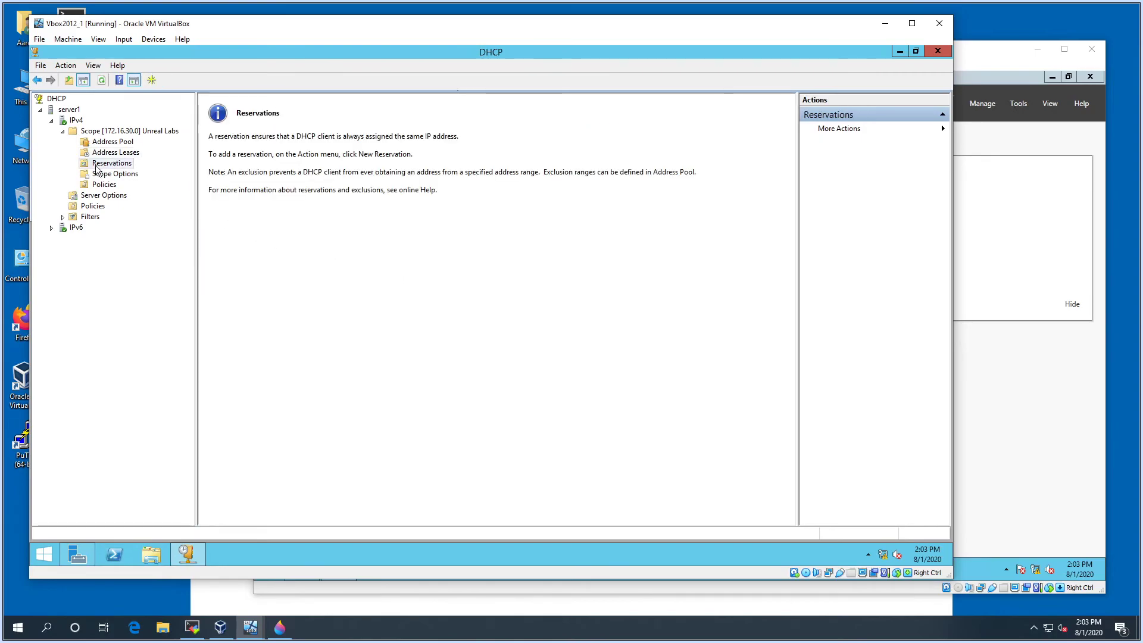
left_click(113, 153)
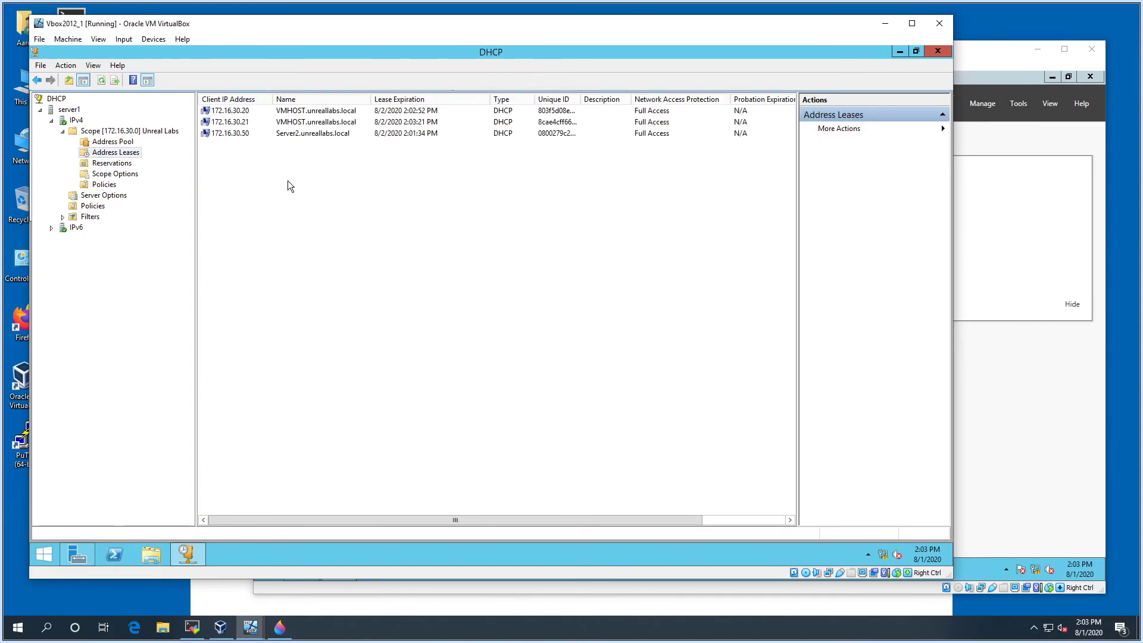
right_click(230, 133)
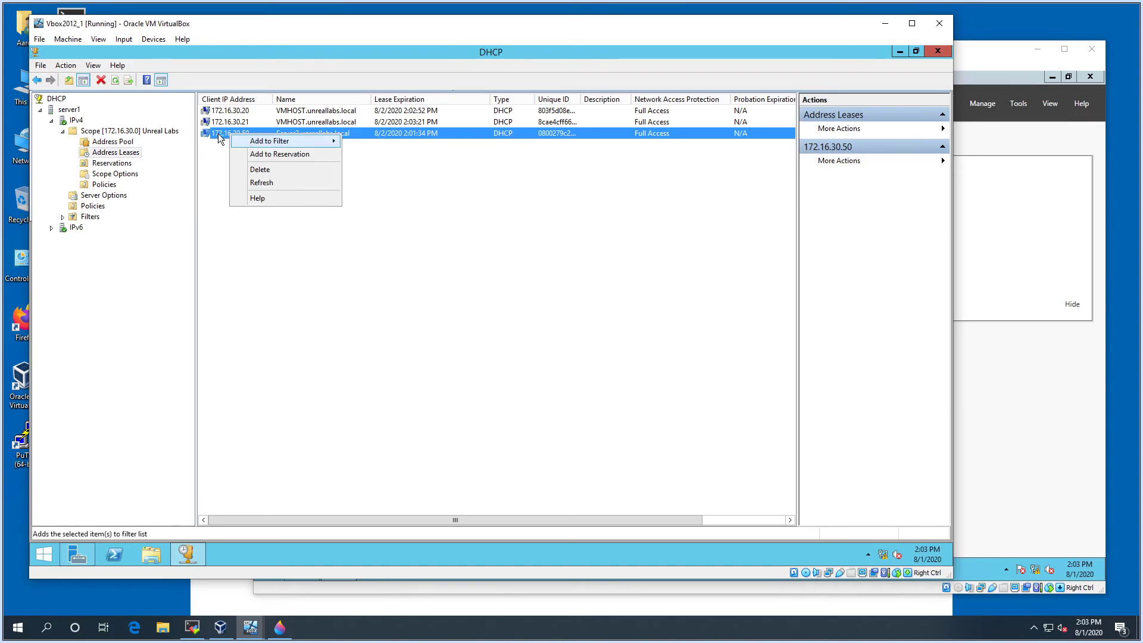
left_click(327, 155)
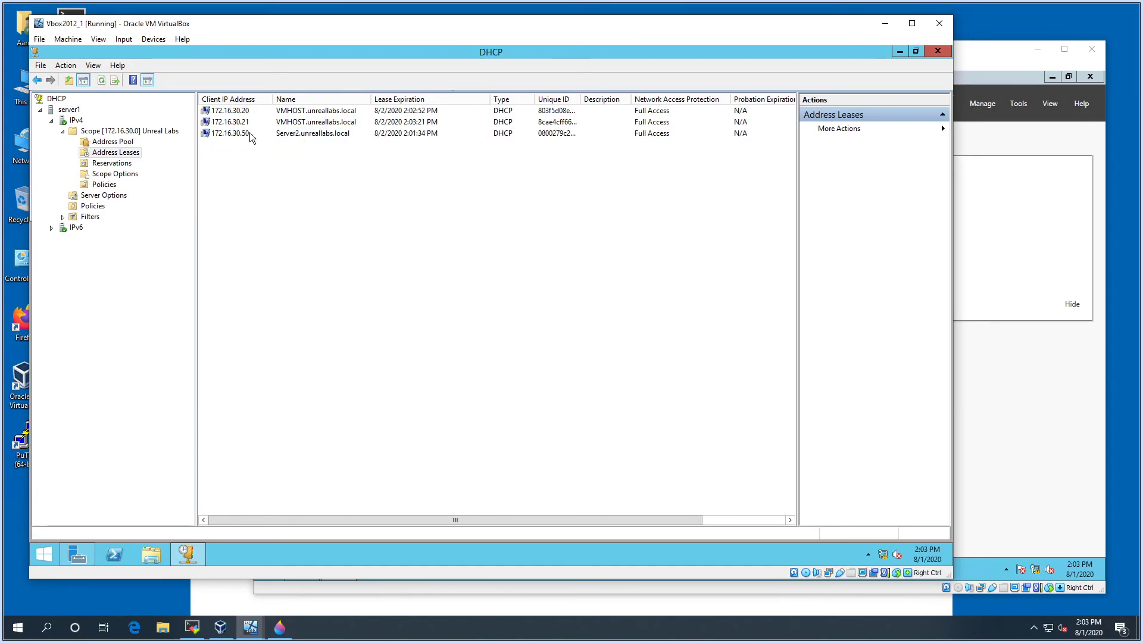
left_click(273, 134)
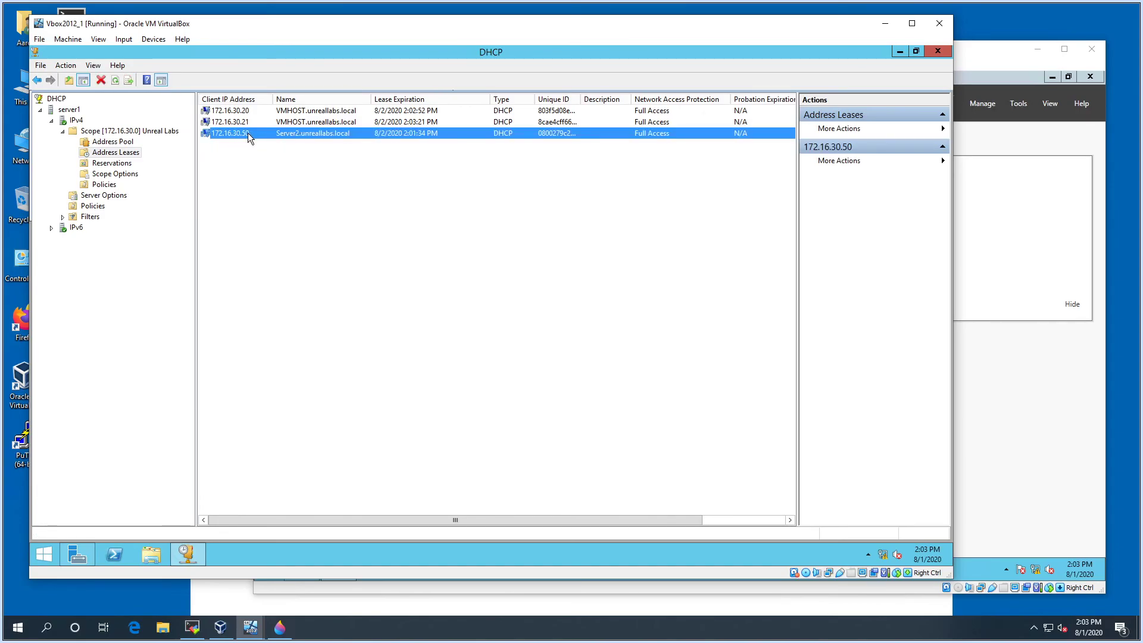
right_click(393, 136)
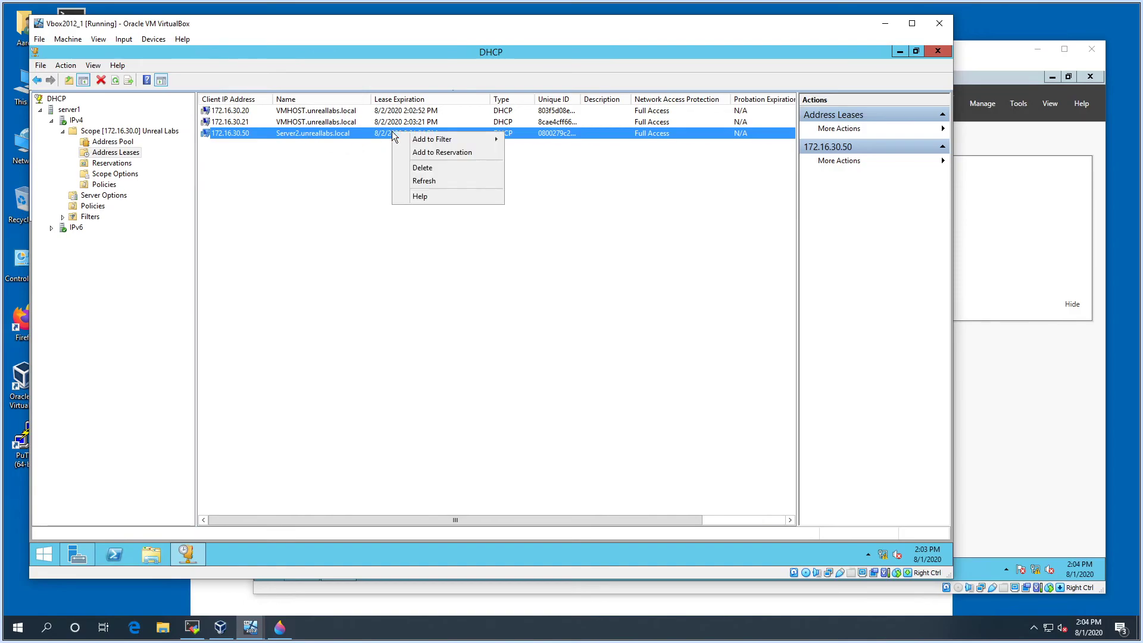
left_click(416, 153)
left_click(563, 344)
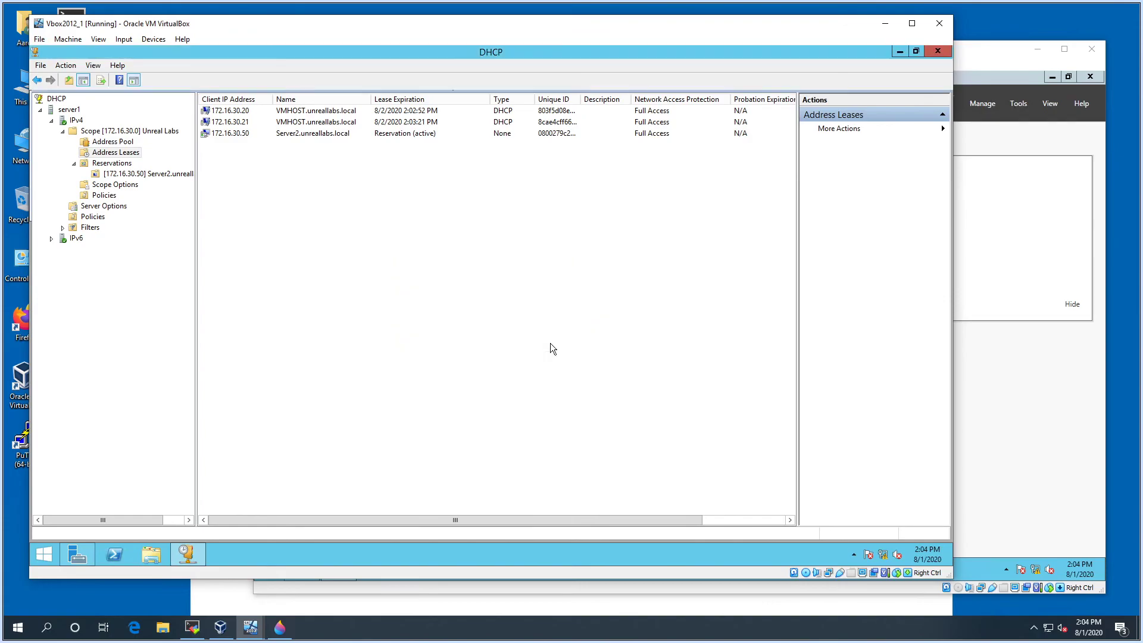
Inspect the new Server2 reservation, widening the Unique ID and reservation list columns
left_click(259, 134)
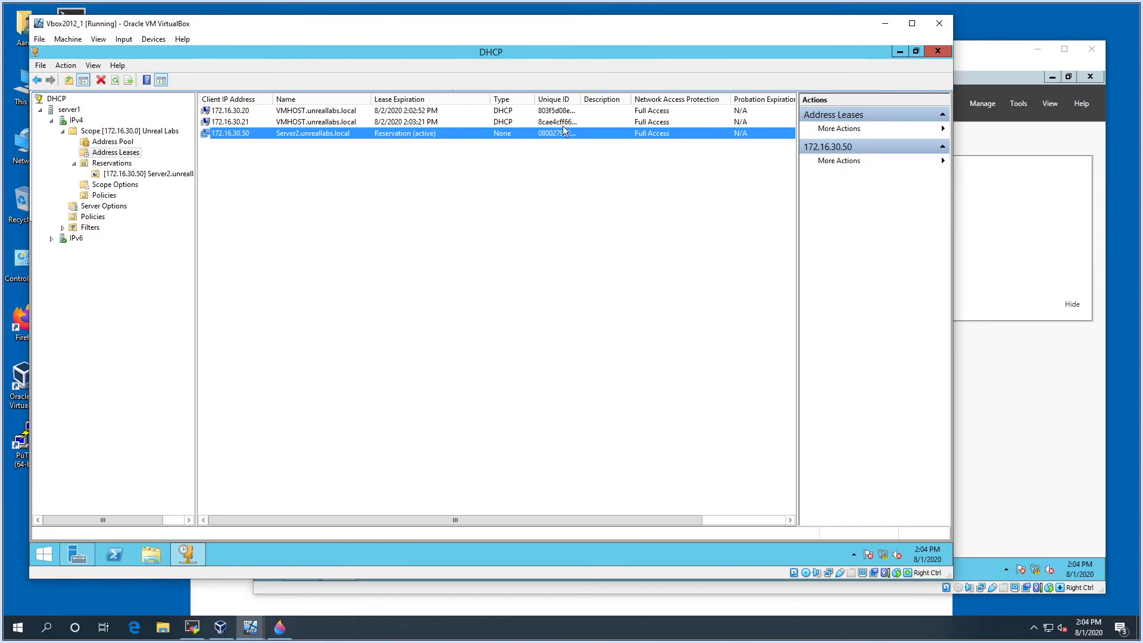
left_click_drag(581, 99, 612, 99)
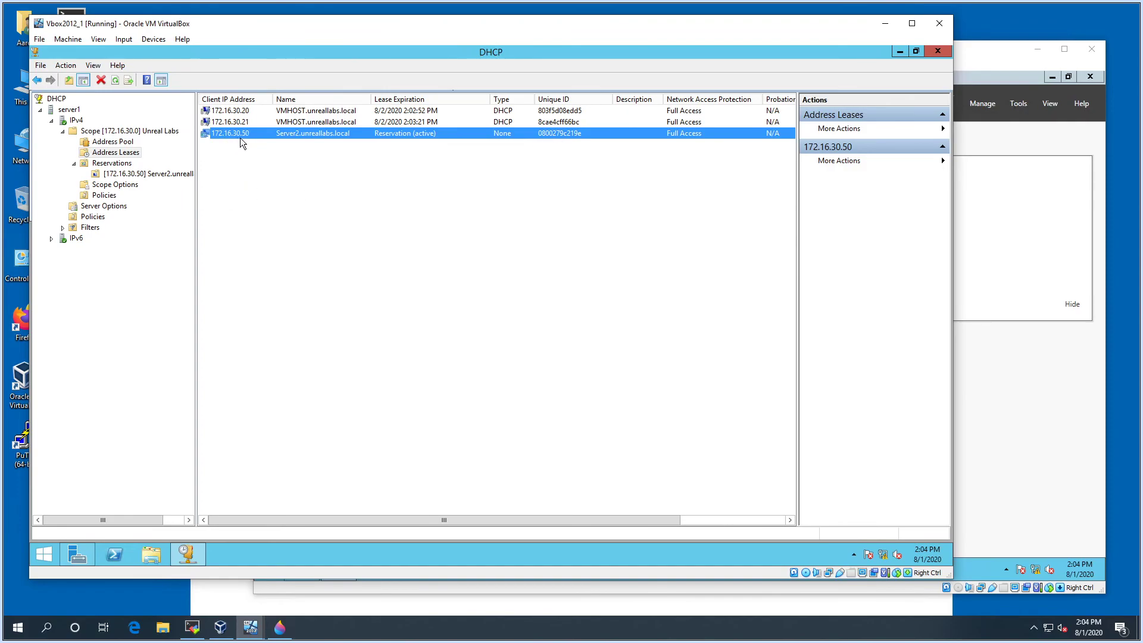
left_click(111, 174)
left_click(112, 164)
left_click(137, 173)
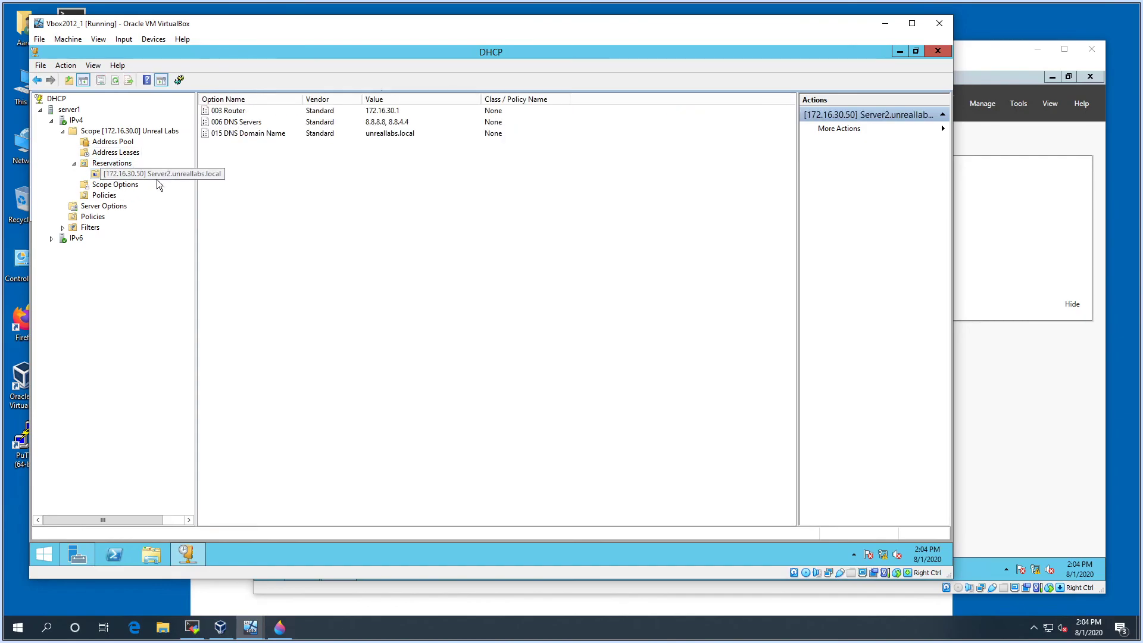
left_click(115, 163)
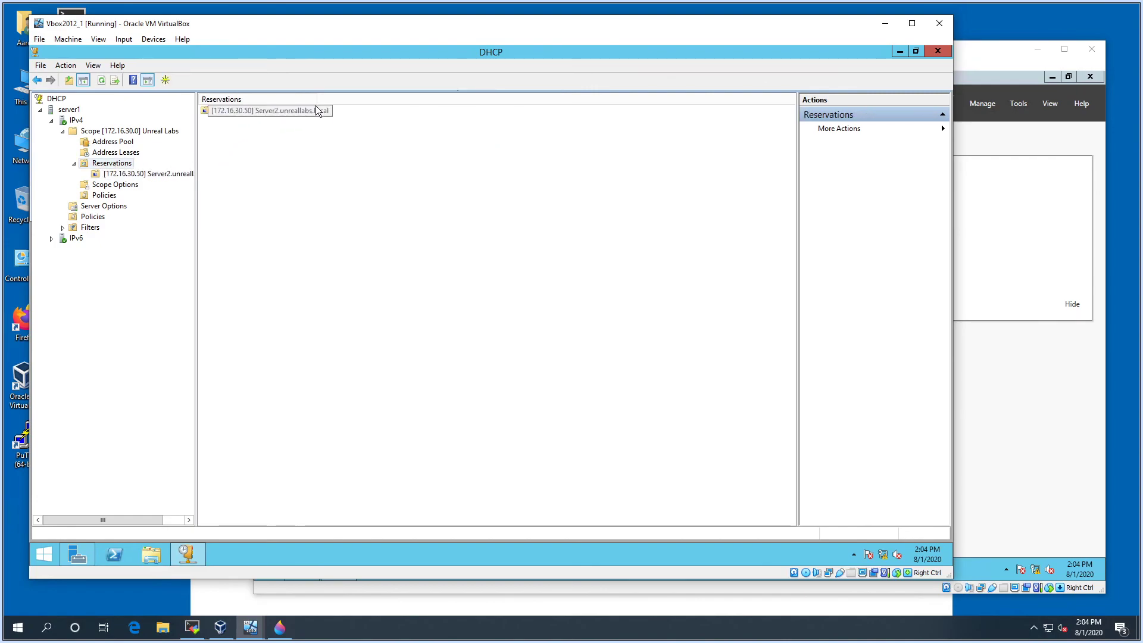
left_click_drag(315, 101, 377, 97)
Delete the 172.16.30.50 Server2 reservation and confirm
right_click(125, 177)
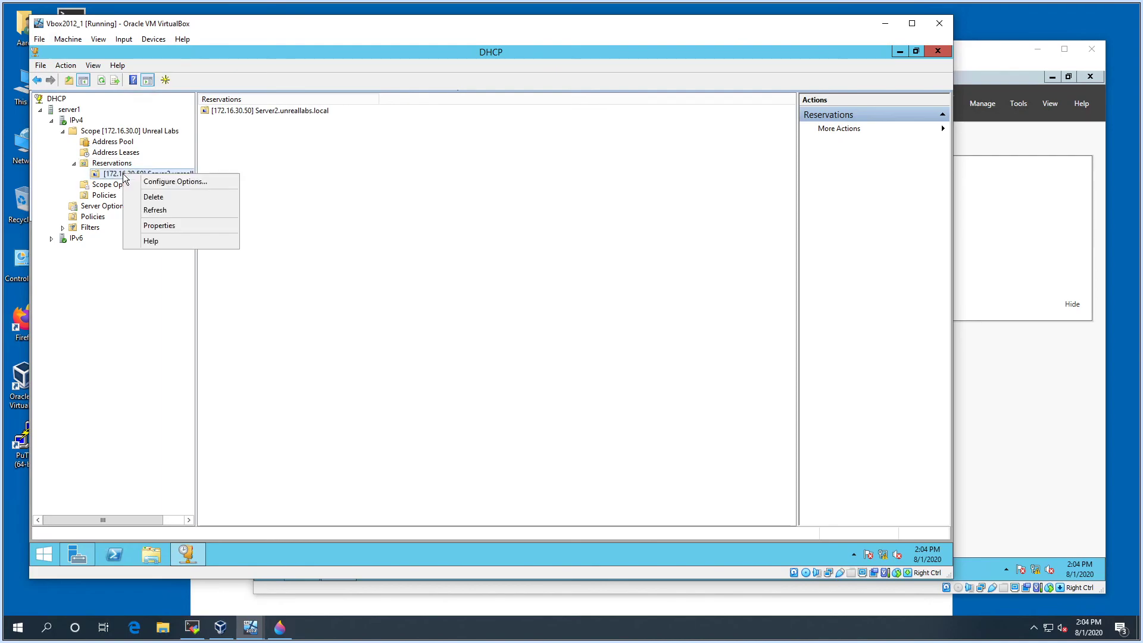
left_click(147, 192)
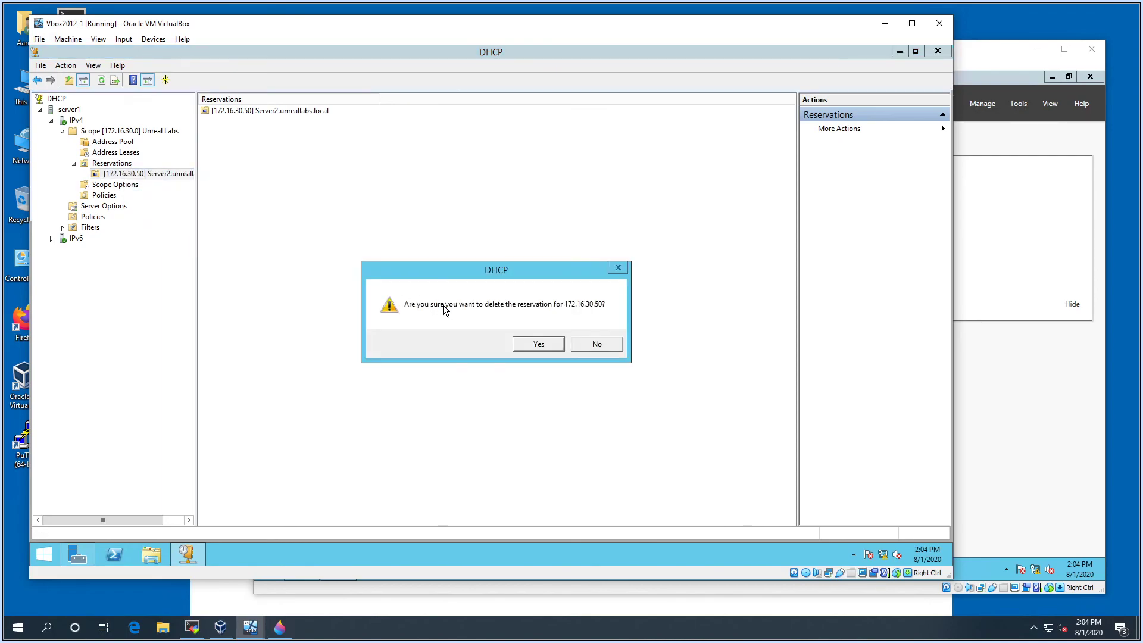
left_click(524, 345)
Refresh the Address Leases list so 172.16.30.50 for Server2 reappears
left_click(105, 152)
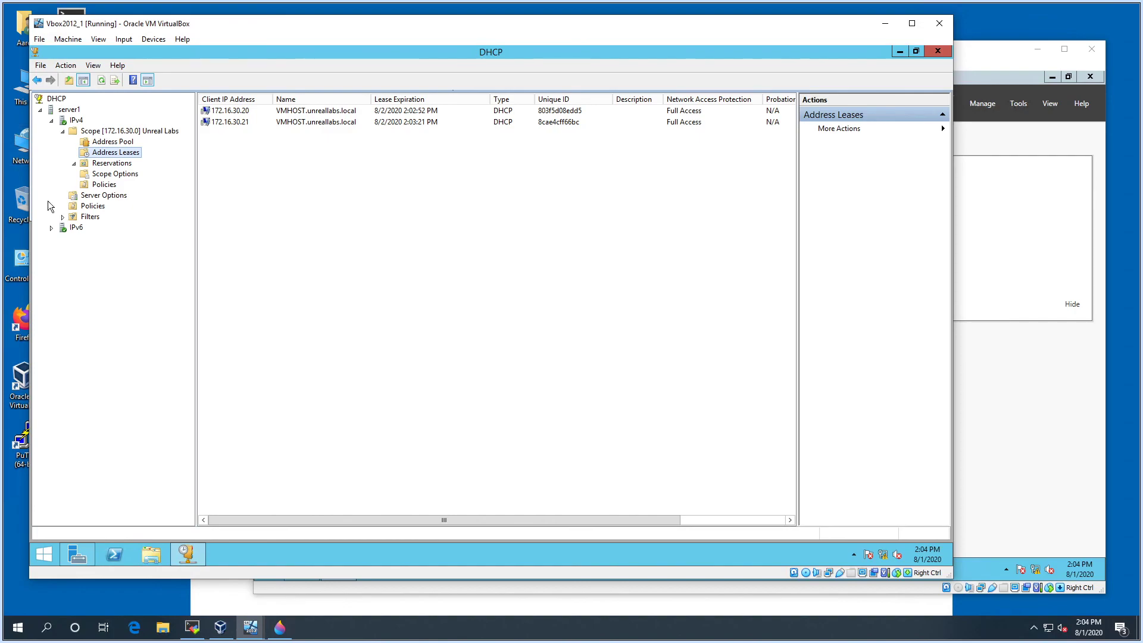
right_click(241, 154)
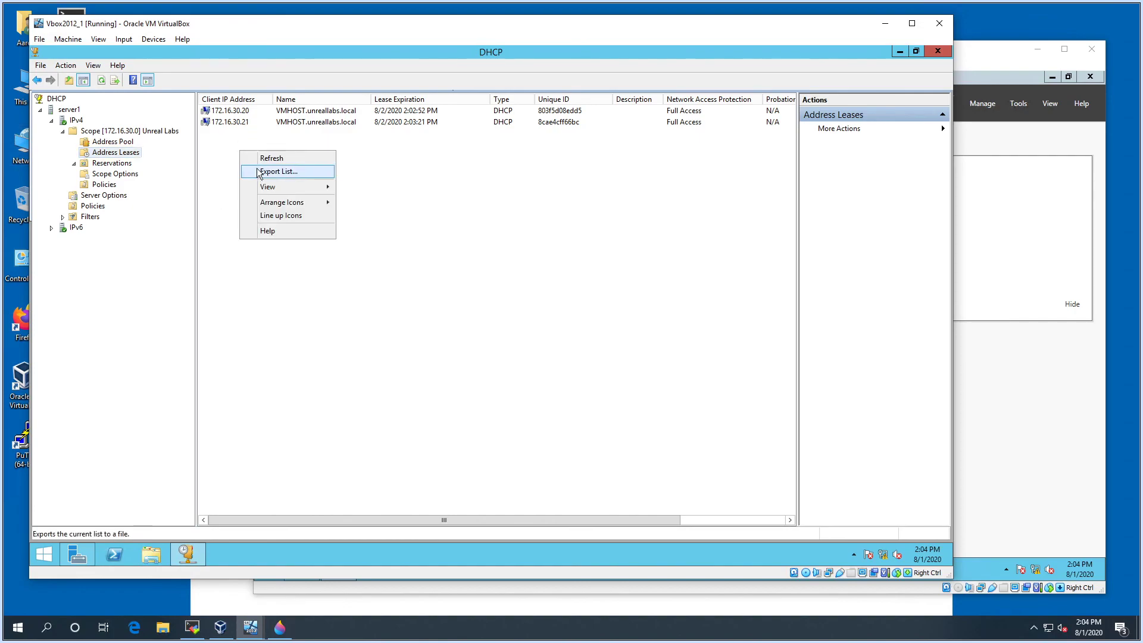
left_click(261, 159)
left_click(226, 134)
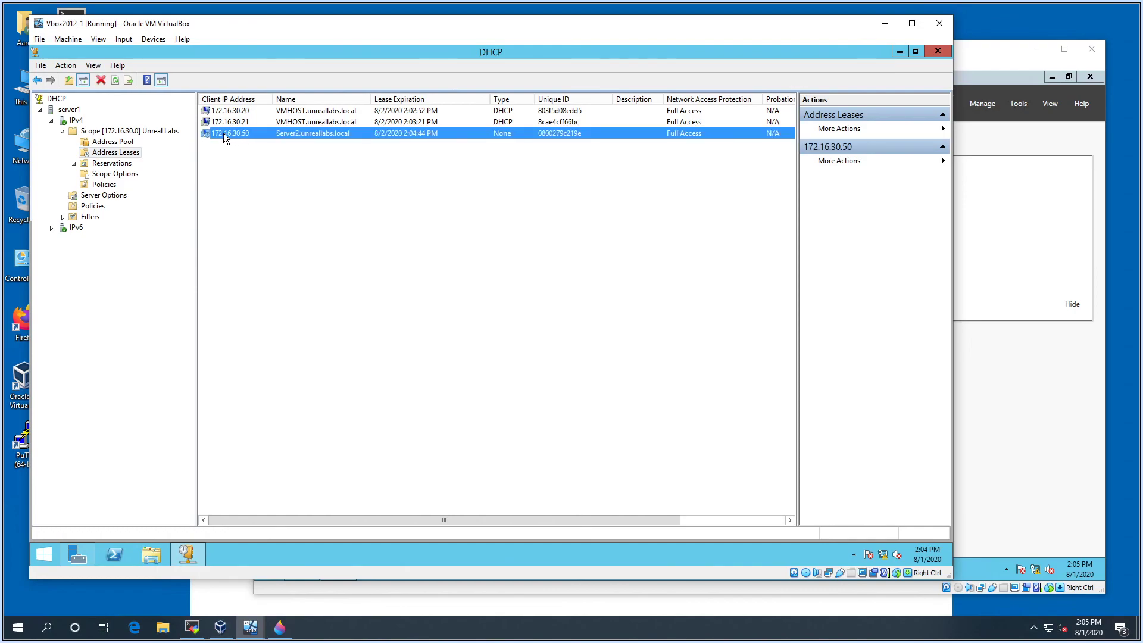
Review the 172.16.30.50 lease's action menu without choosing anything, then reselect the lease
right_click(237, 132)
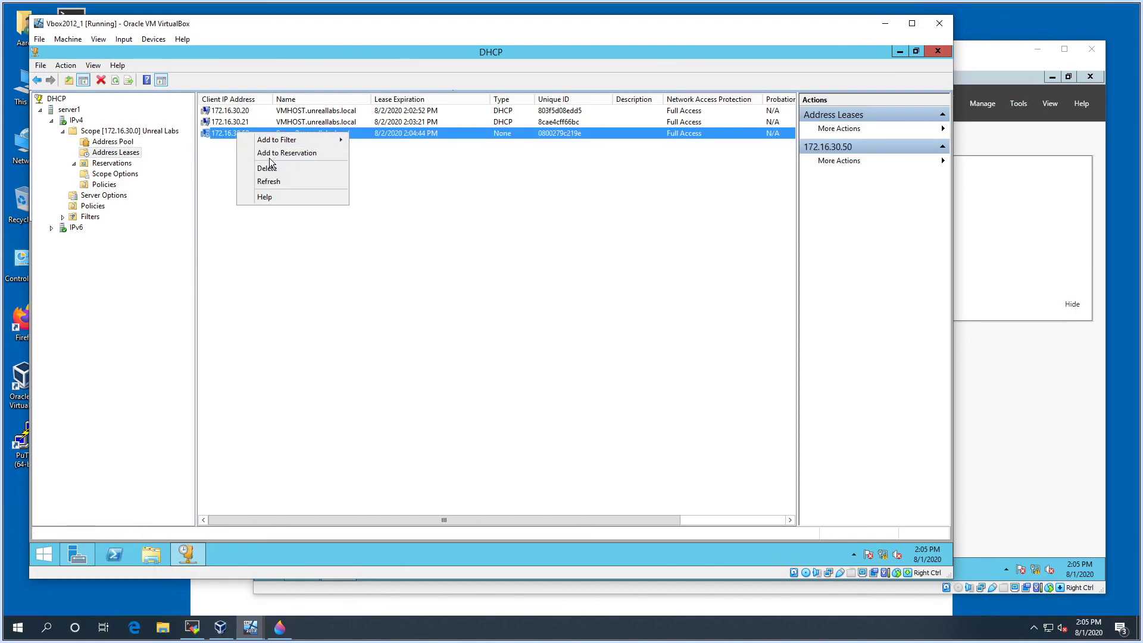
left_click(321, 254)
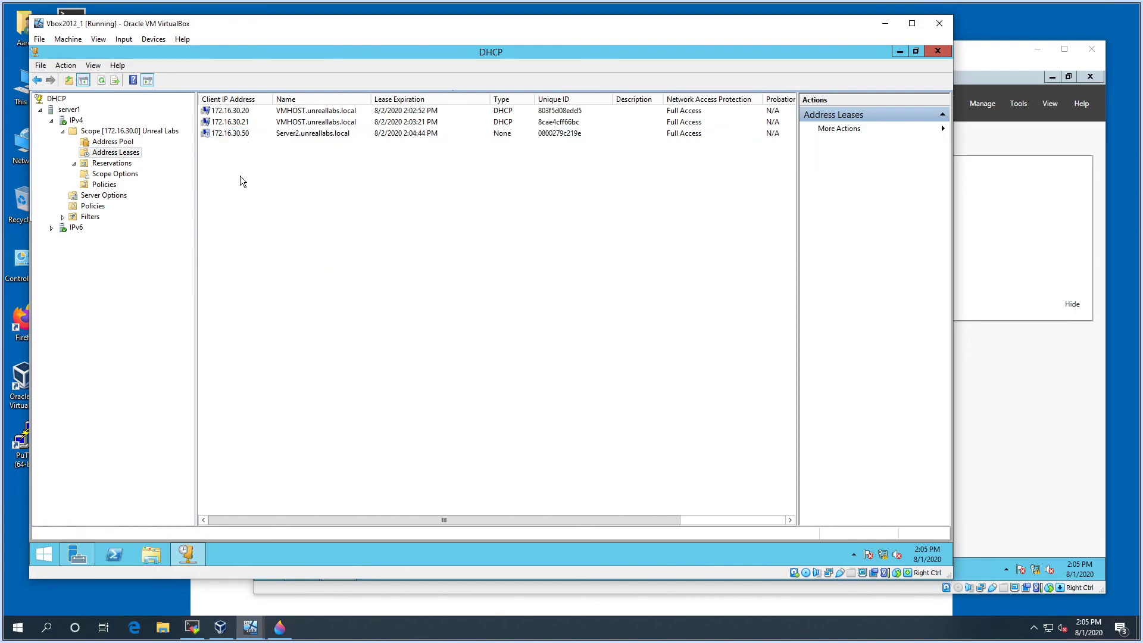
right_click(228, 135)
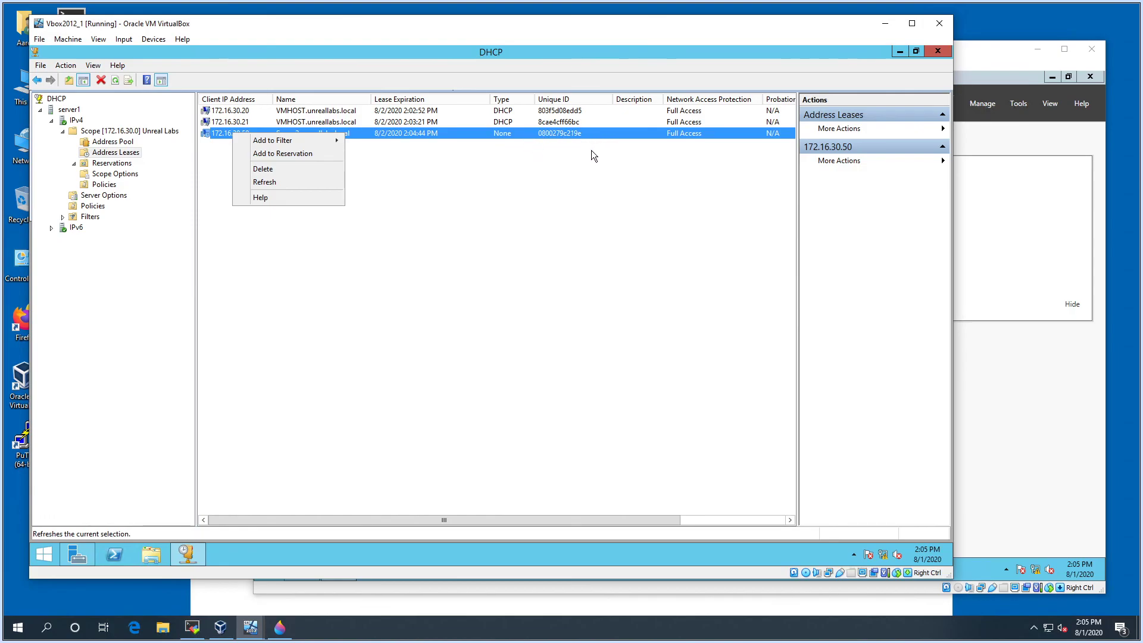
left_click(572, 167)
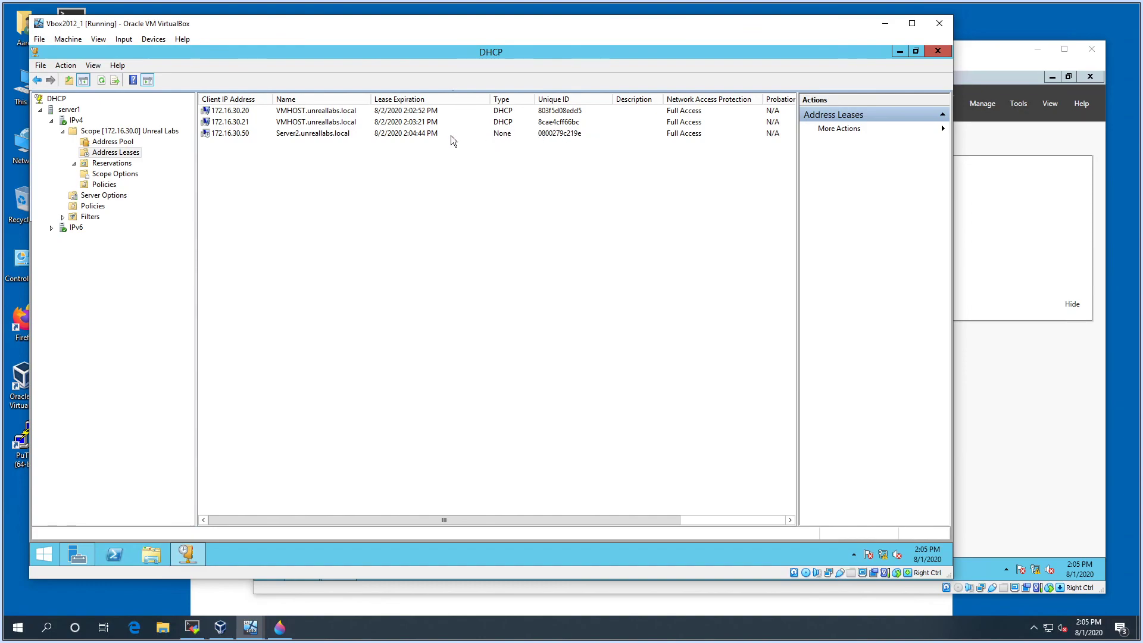
left_click(256, 133)
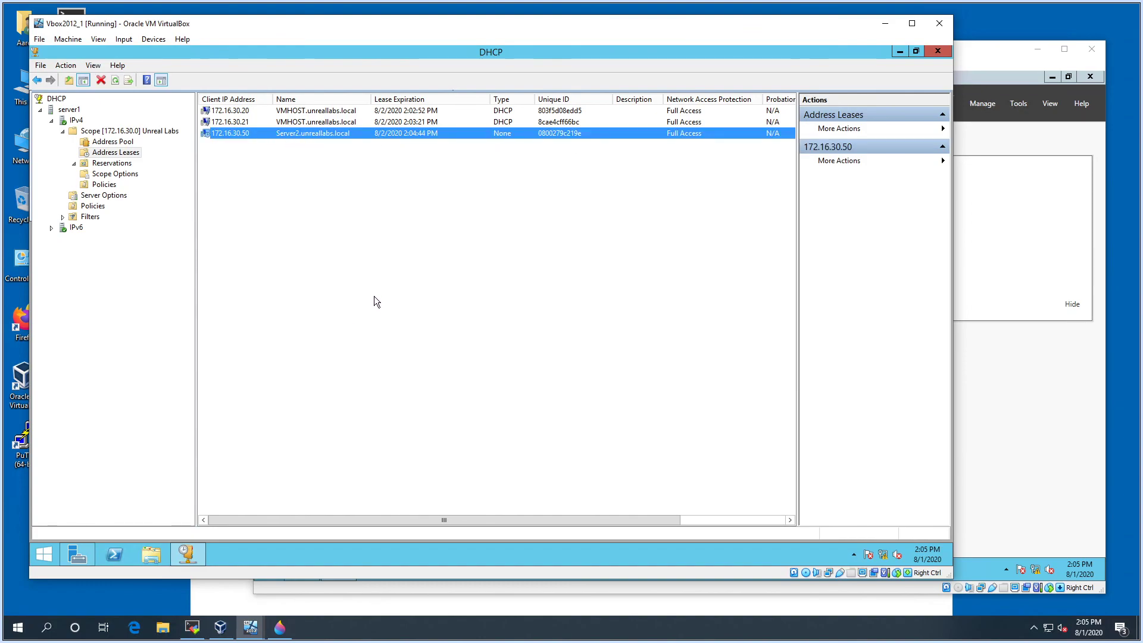